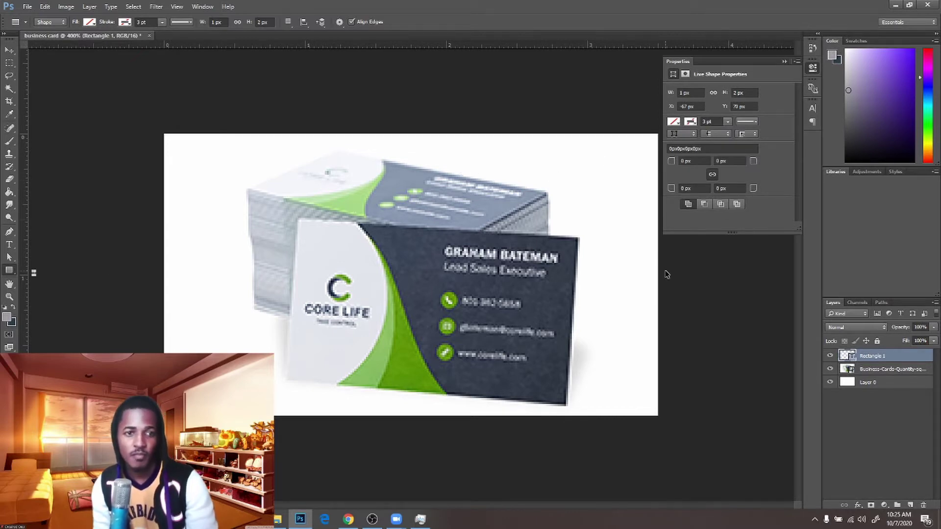
Delete Rectangle 1 and draw a circle over the card's left side with the Ellipse Tool
{"action": "key", "text": "Delete"}
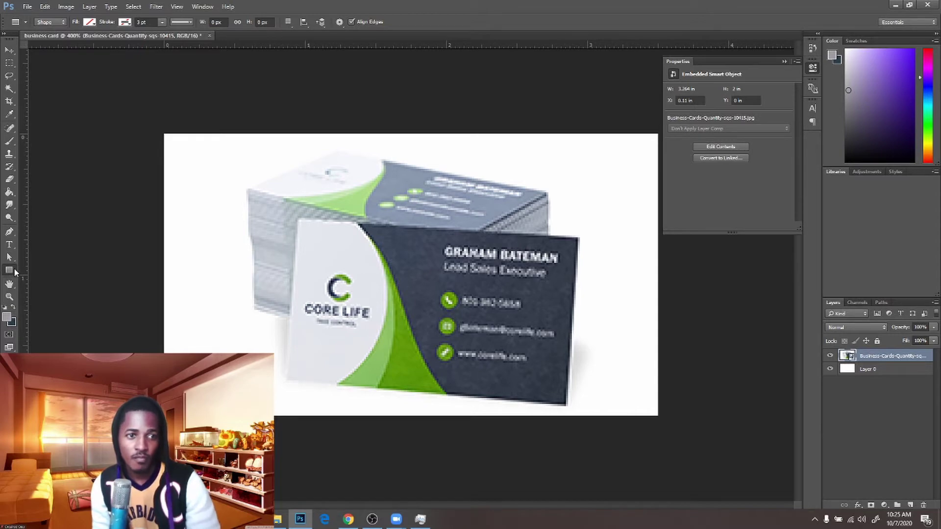
{"action": "right_click", "coordinate": [15, 272]}
{"action": "left_click", "coordinate": [38, 287]}
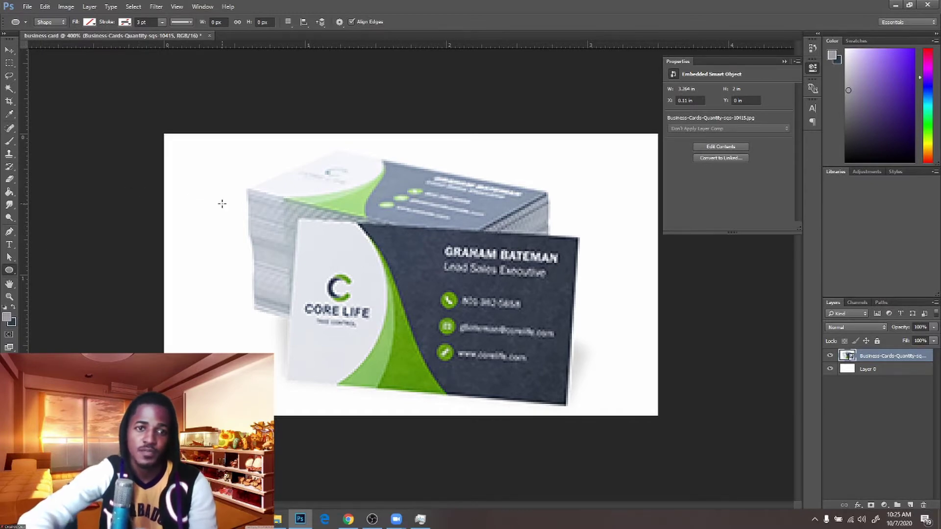
{"action": "left_click_drag", "start_coordinate": [221, 204], "coordinate": [387, 384]}
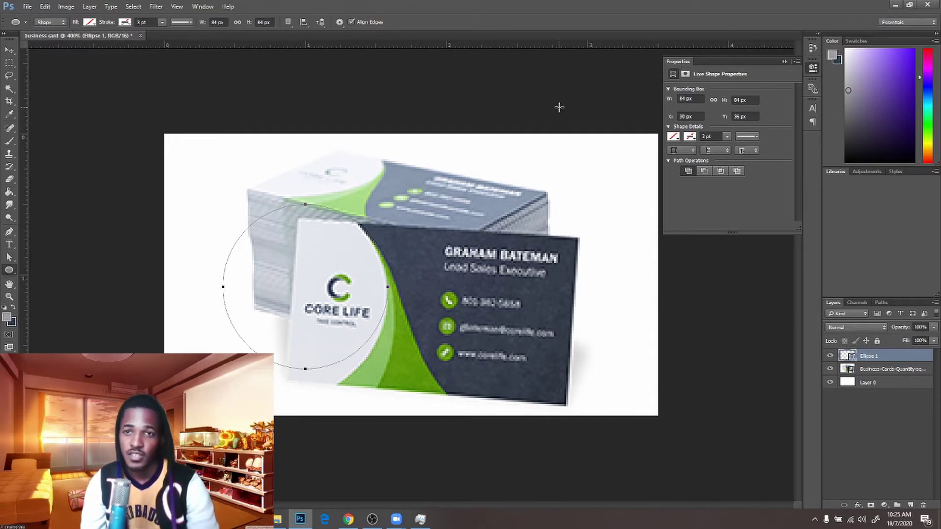
Set the circle's fill to solid black in Properties
{"action": "left_click", "coordinate": [673, 137]}
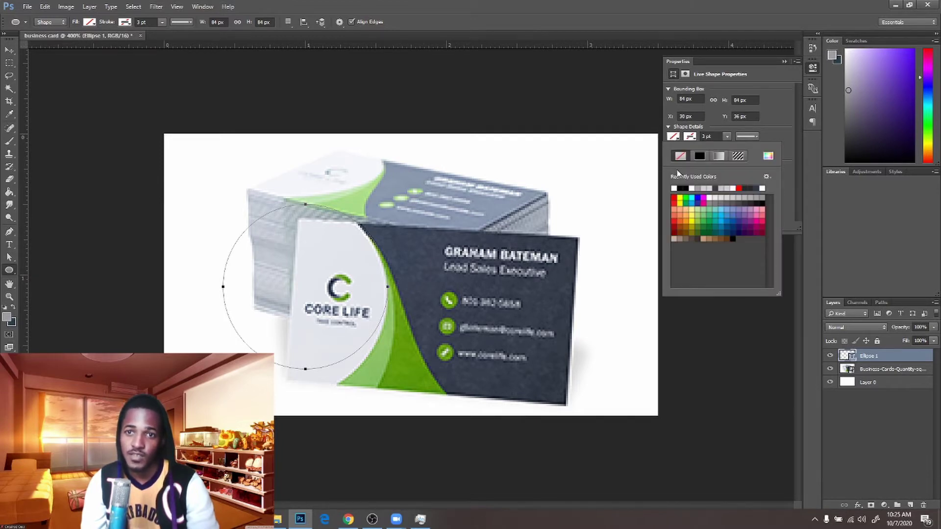
{"action": "left_click", "coordinate": [681, 188]}
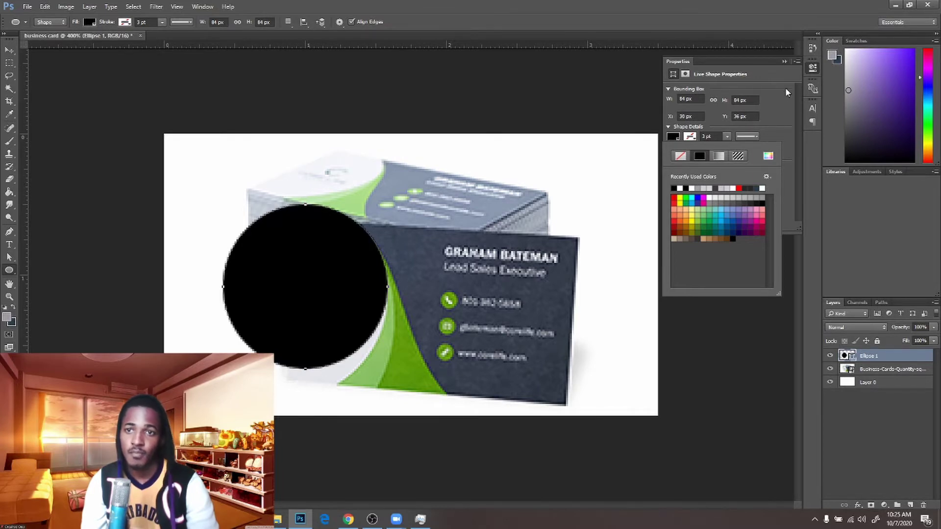
{"action": "left_click", "coordinate": [784, 63]}
{"action": "left_click", "coordinate": [784, 62]}
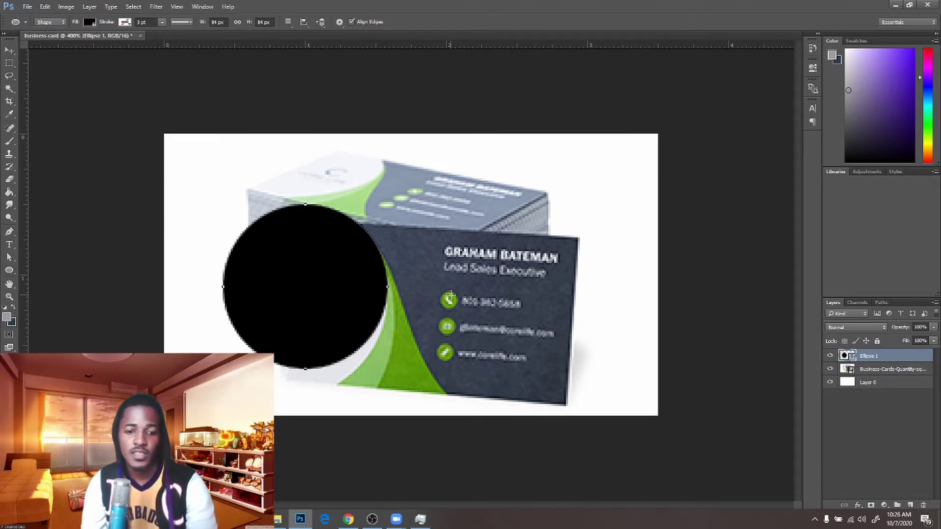
{"action": "key", "text": "v"}
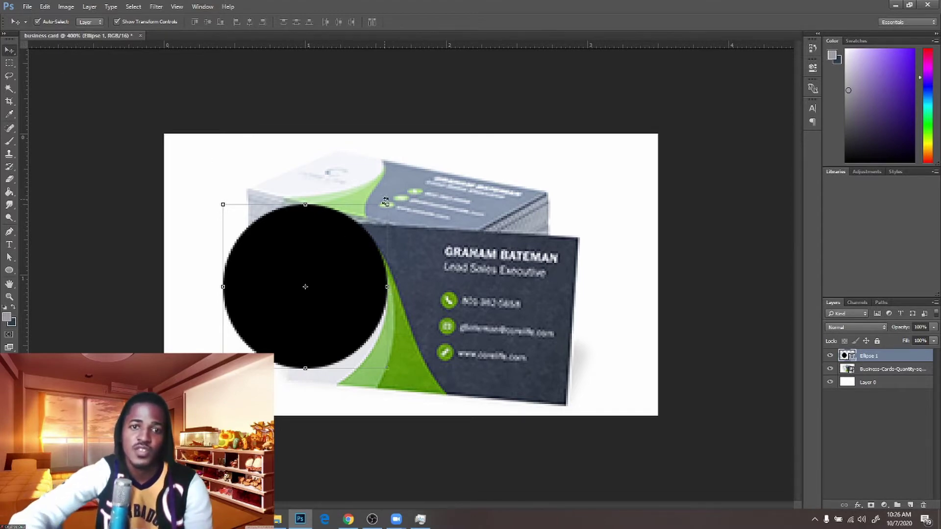
Scale the black circle up to about 226% and commit the transform
{"action": "left_click", "coordinate": [386, 205]}
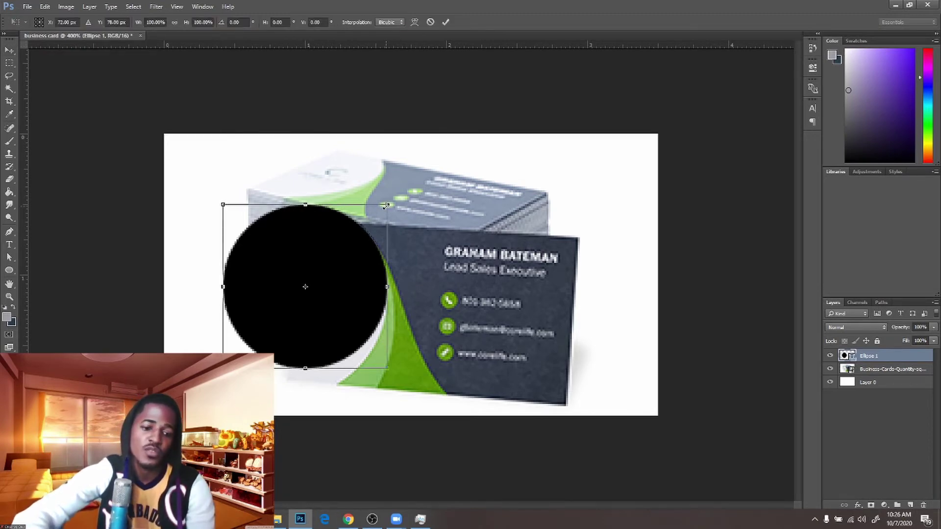
{"action": "left_click_drag", "start_coordinate": [386, 206], "coordinate": [480, 153]}
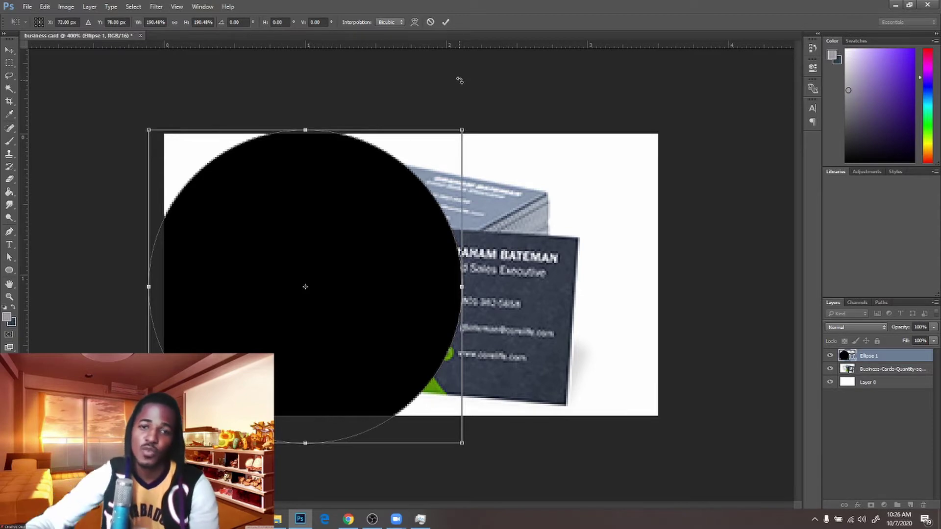
{"action": "left_click_drag", "start_coordinate": [463, 277], "coordinate": [497, 273]}
{"action": "key", "text": "ctrl+z"}
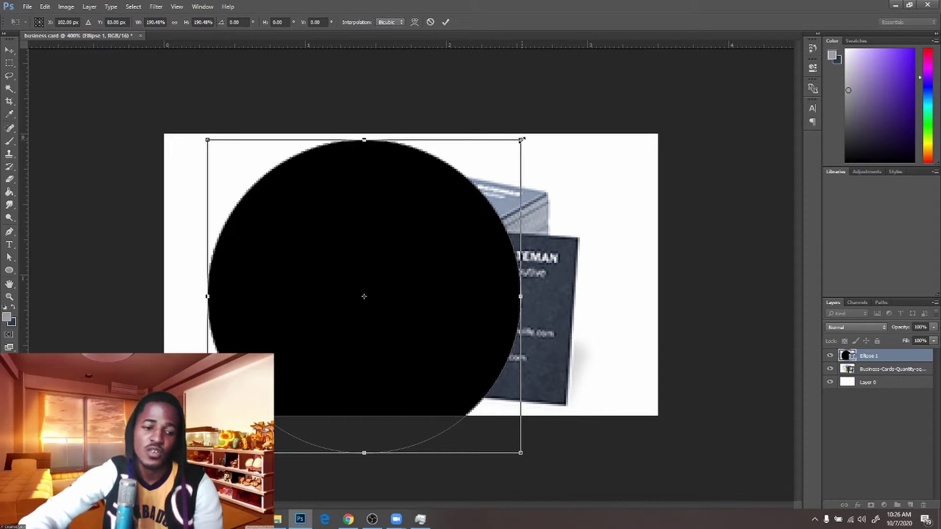
{"action": "left_click_drag", "start_coordinate": [522, 139], "coordinate": [550, 112]}
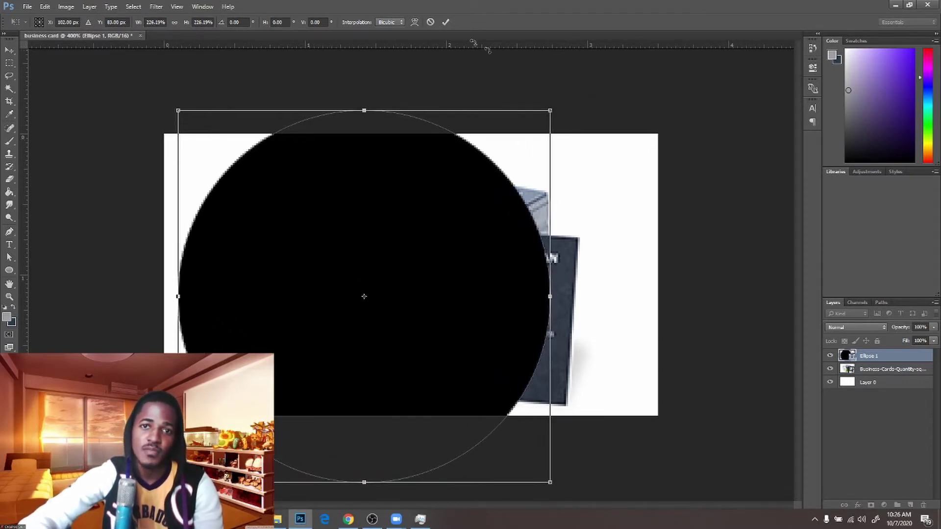
{"action": "left_click", "coordinate": [445, 23]}
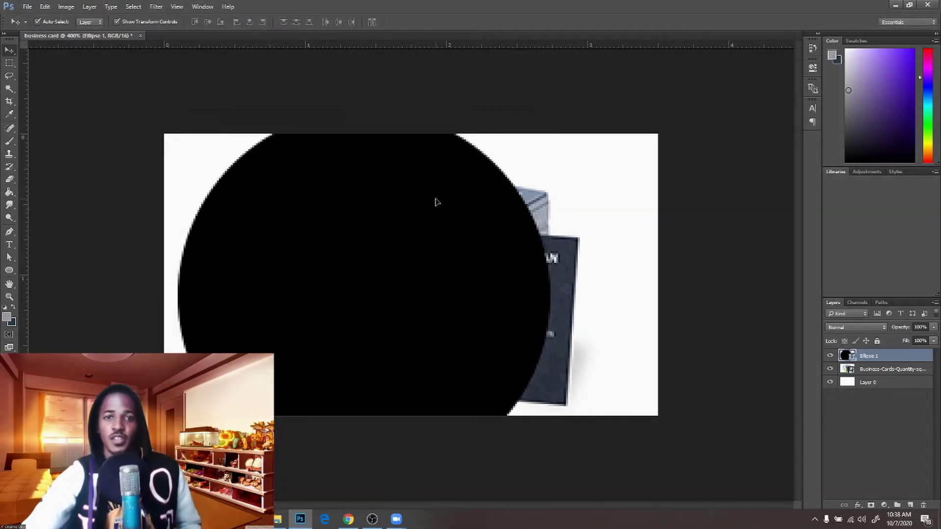
Move the black circle against the left edge and shift the reference card right
{"action": "left_click_drag", "start_coordinate": [466, 223], "coordinate": [281, 197]}
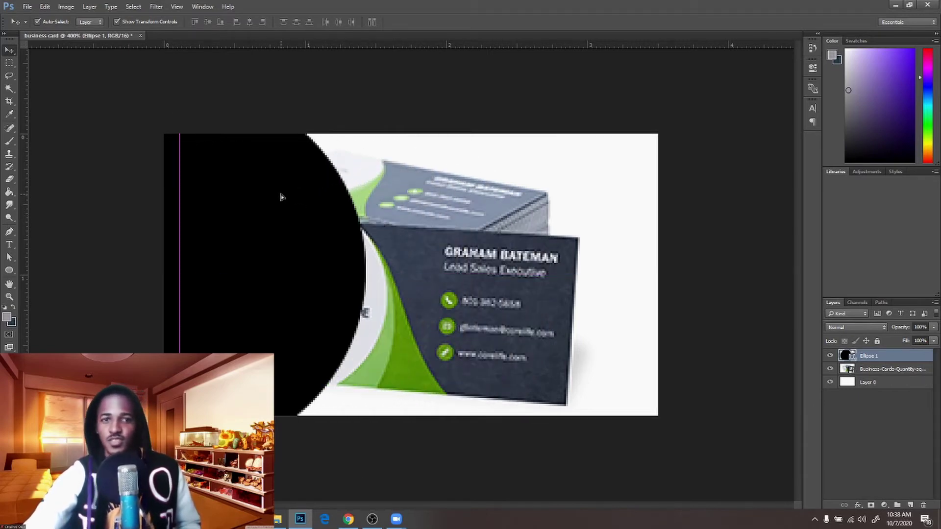
{"action": "left_click", "coordinate": [546, 287]}
{"action": "left_click_drag", "start_coordinate": [510, 286], "coordinate": [624, 269]}
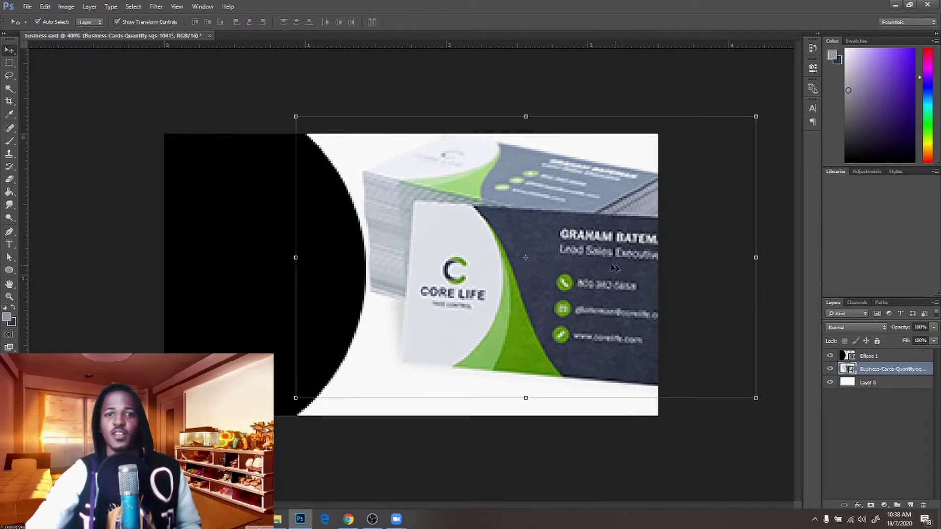
{"action": "left_click", "coordinate": [232, 313]}
{"action": "left_click_drag", "start_coordinate": [278, 310], "coordinate": [255, 301]}
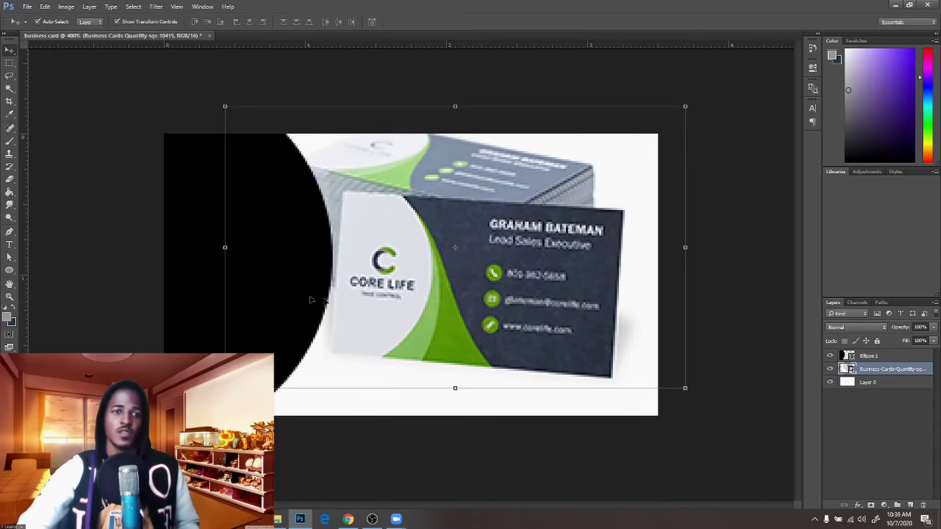
{"action": "left_click", "coordinate": [124, 282]}
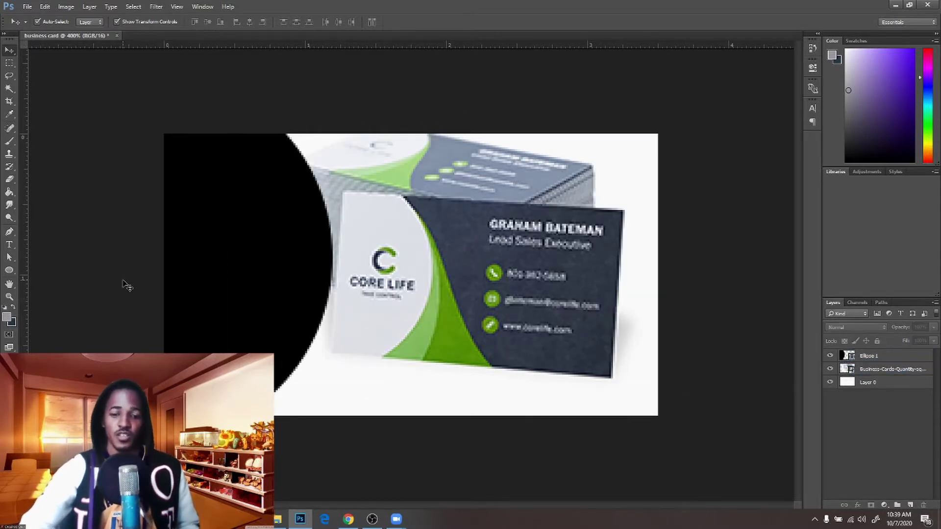
Set the Pen Tool to Shape mode with a red fill
{"action": "key", "text": "p"}
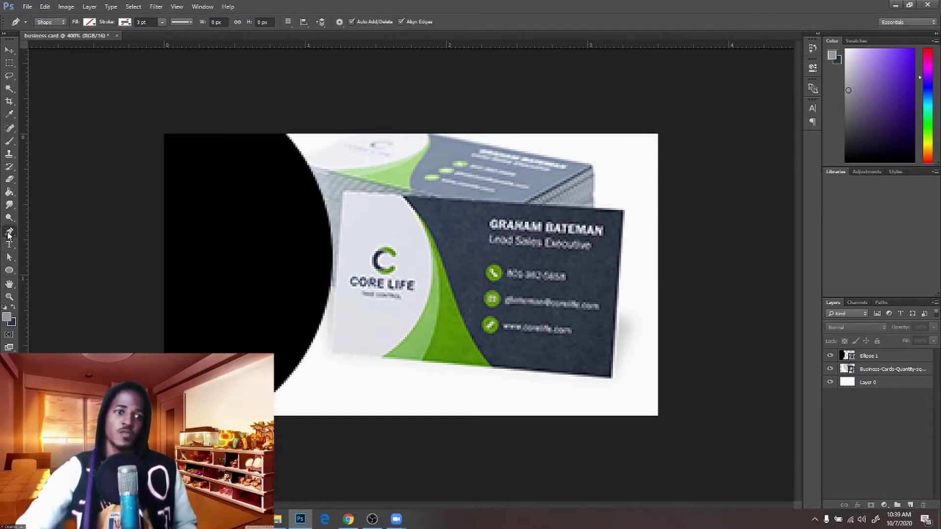
{"action": "left_click", "coordinate": [4, 33]}
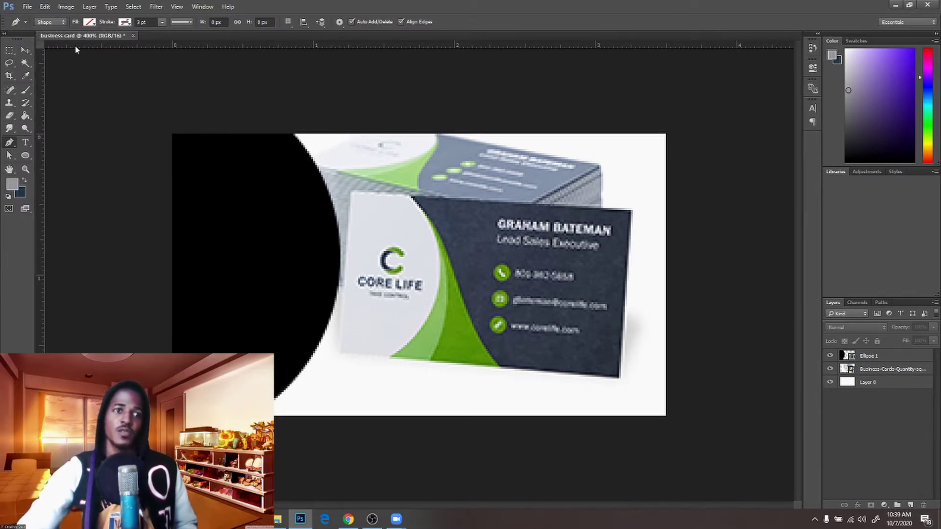
{"action": "left_click", "coordinate": [57, 24]}
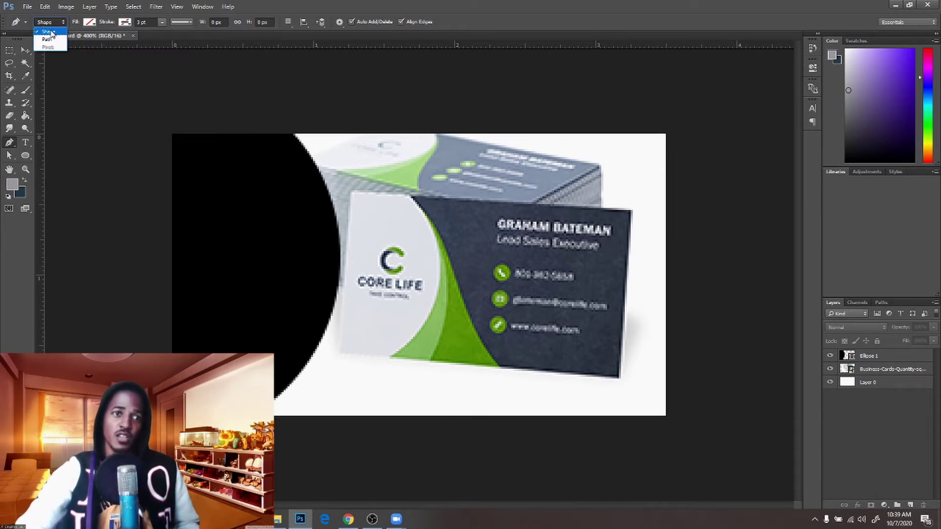
{"action": "left_click", "coordinate": [51, 32]}
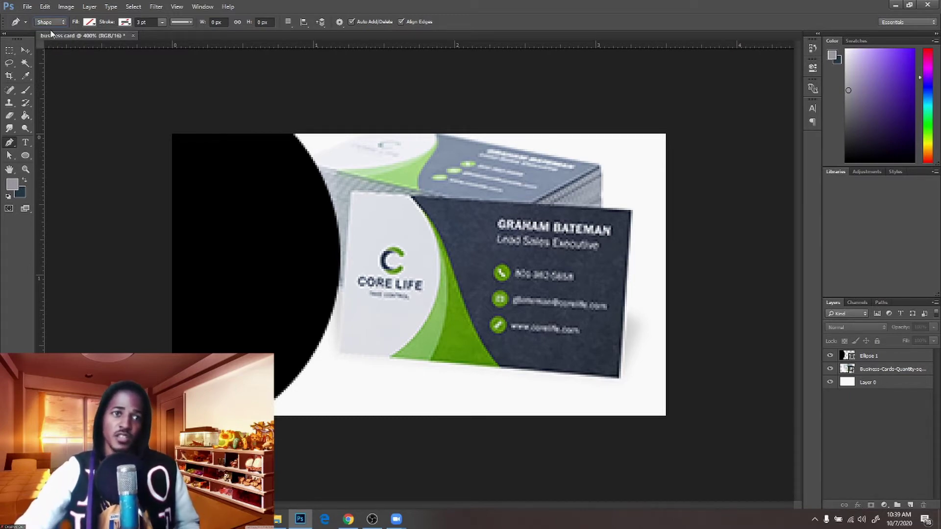
{"action": "left_click", "coordinate": [91, 22]}
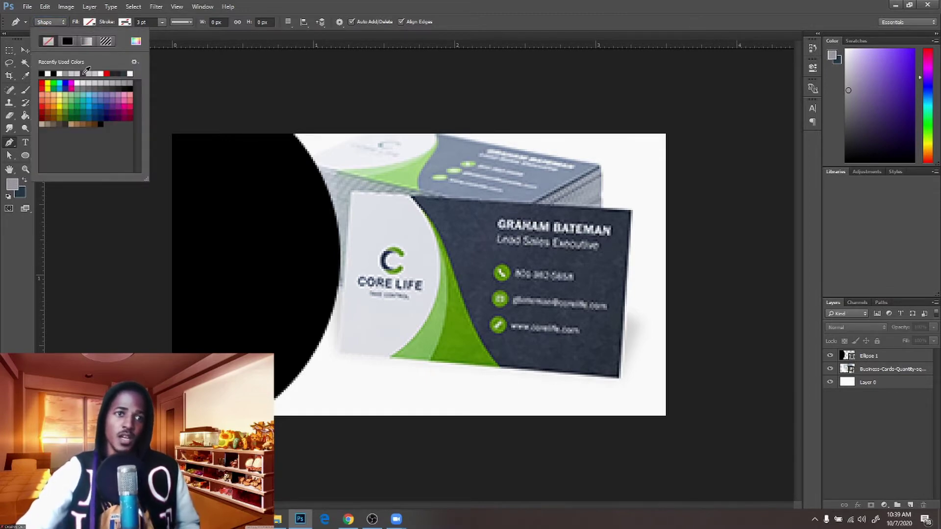
{"action": "left_click", "coordinate": [107, 73]}
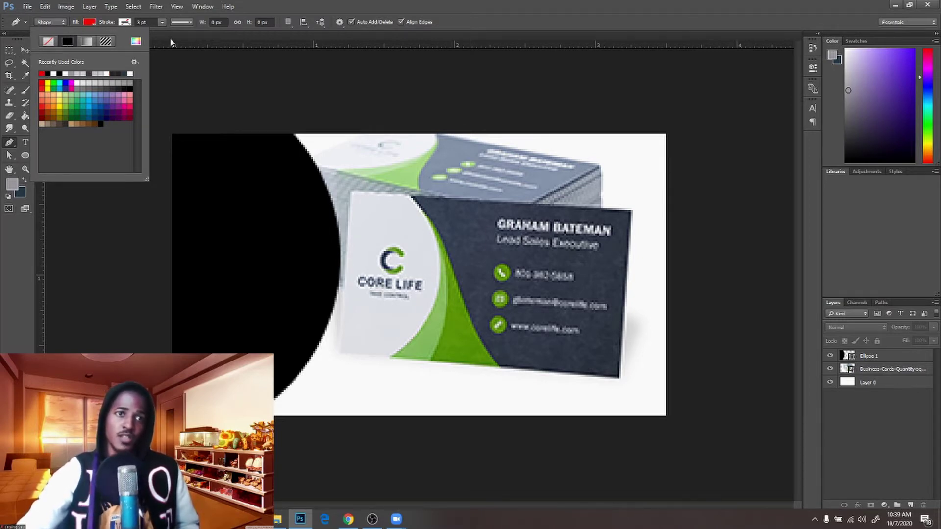
{"action": "left_click", "coordinate": [267, 10]}
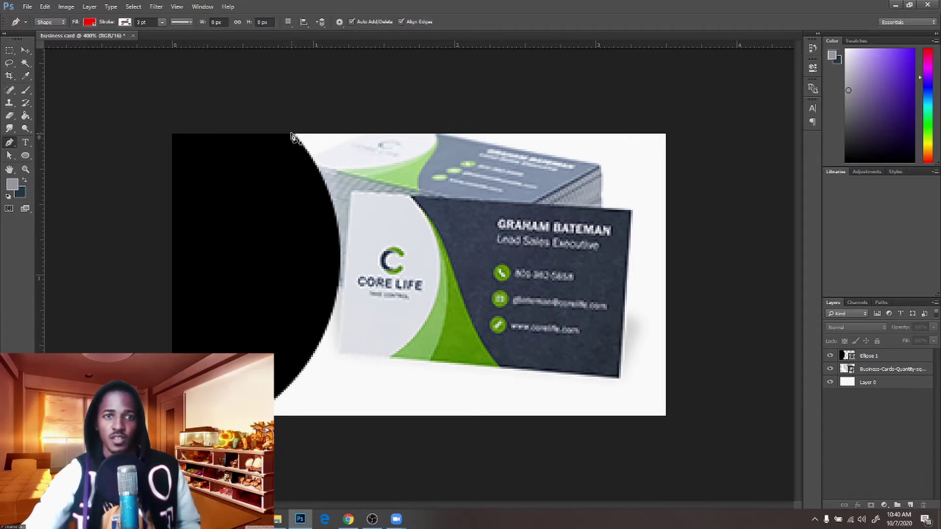
Draw a red shape with a curved left edge filling the canvas's right side
{"action": "left_click", "coordinate": [290, 132]}
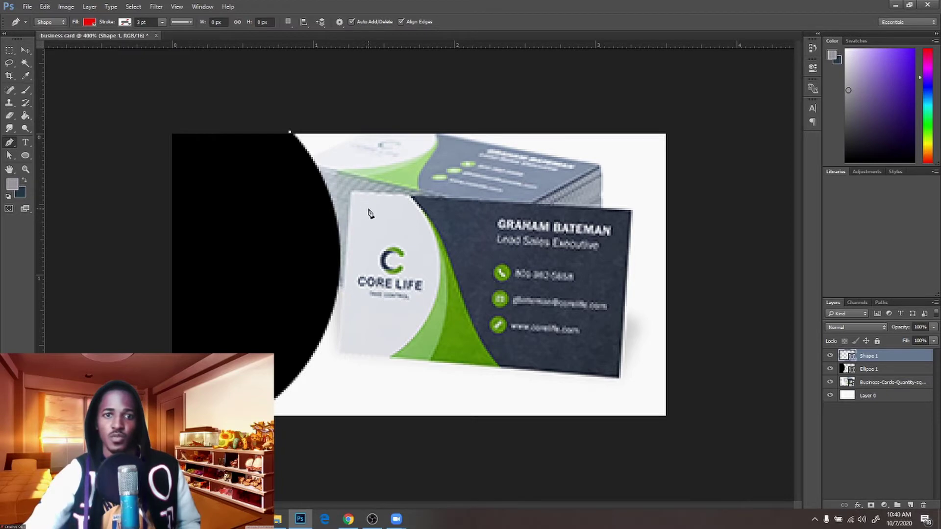
{"action": "left_click_drag", "start_coordinate": [363, 193], "coordinate": [386, 245]}
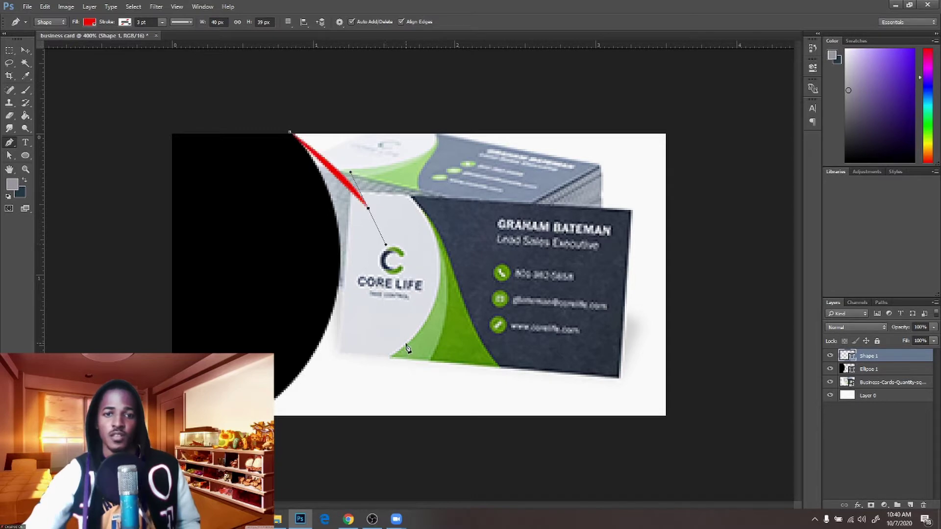
{"action": "left_click_drag", "start_coordinate": [399, 348], "coordinate": [421, 380]}
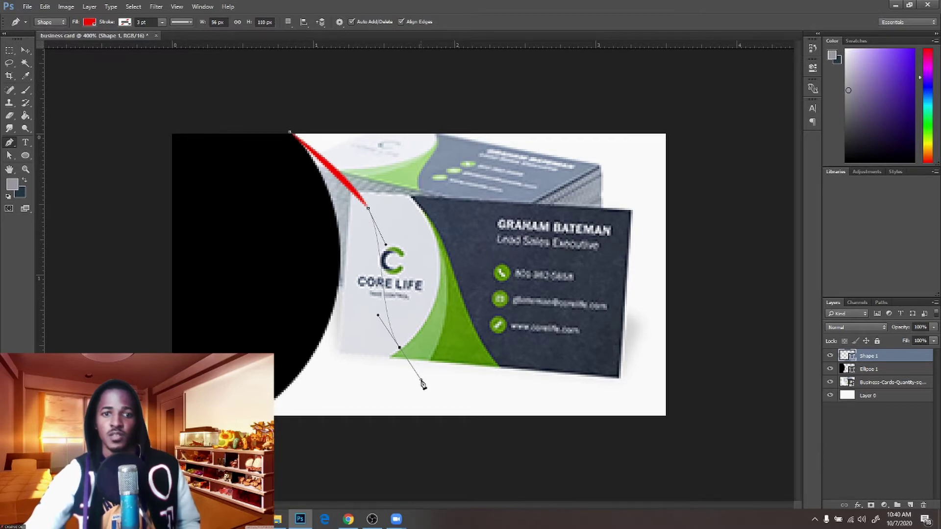
{"action": "left_click", "coordinate": [479, 417]}
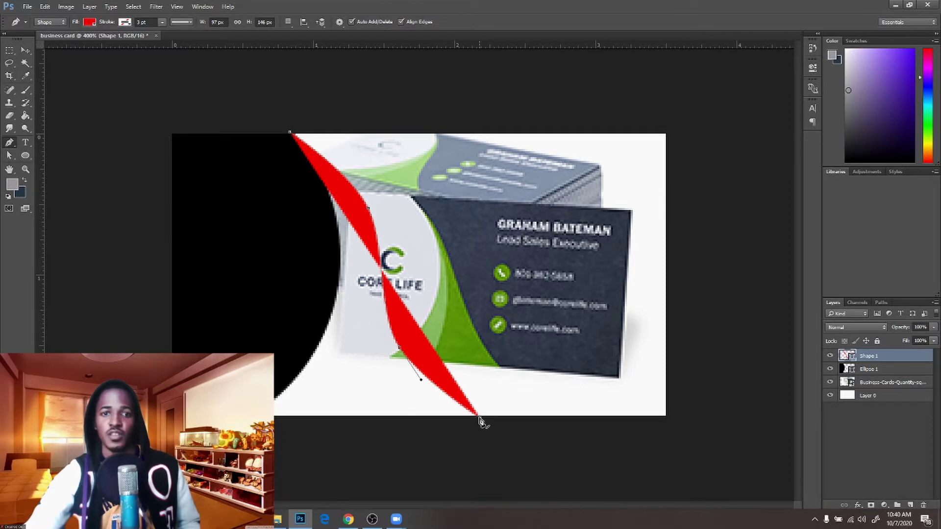
{"action": "left_click", "coordinate": [667, 417]}
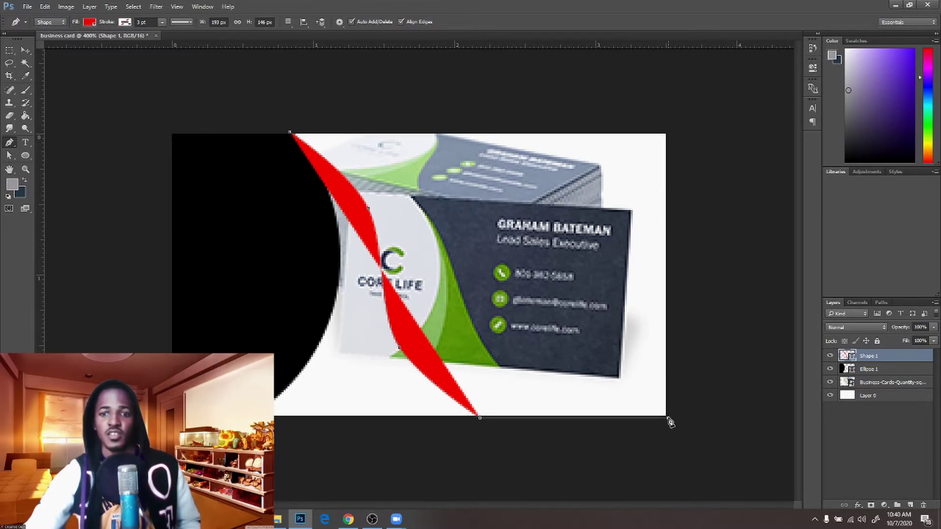
{"action": "left_click", "coordinate": [668, 133]}
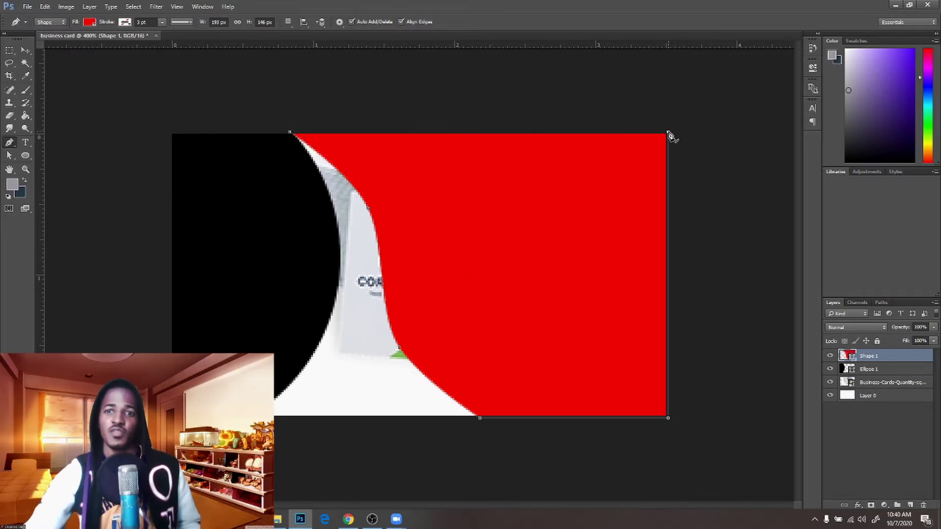
{"action": "left_click", "coordinate": [290, 133]}
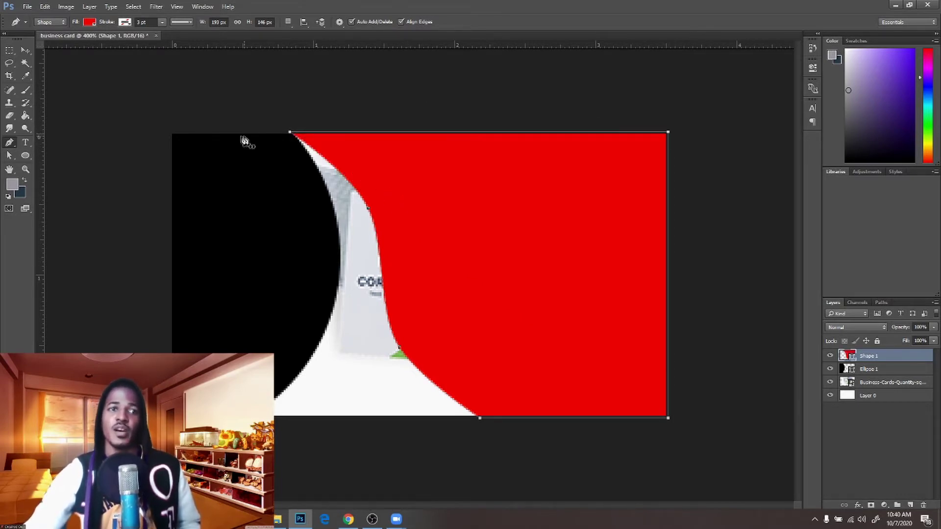
Deselect the shape and drag the Business-Cards photo layer to the top of the stack
{"action": "left_click", "coordinate": [25, 50]}
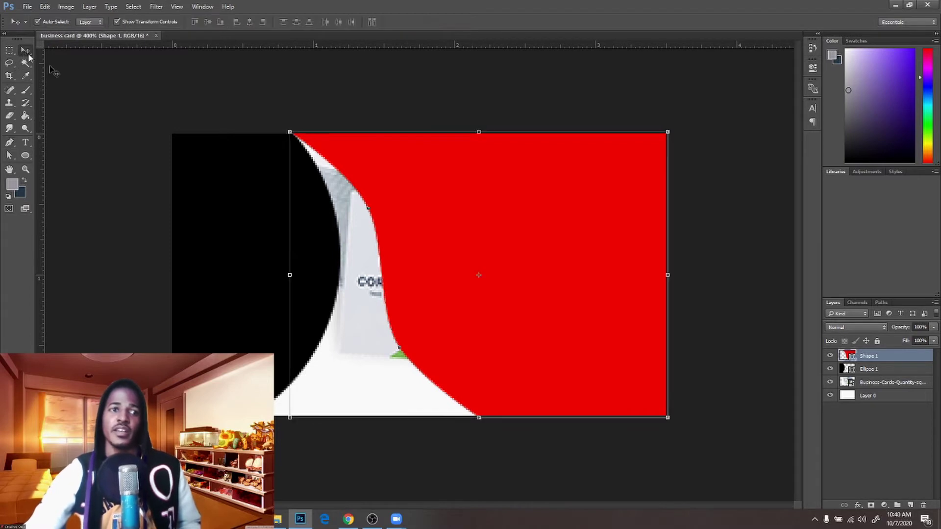
{"action": "left_click", "coordinate": [105, 149]}
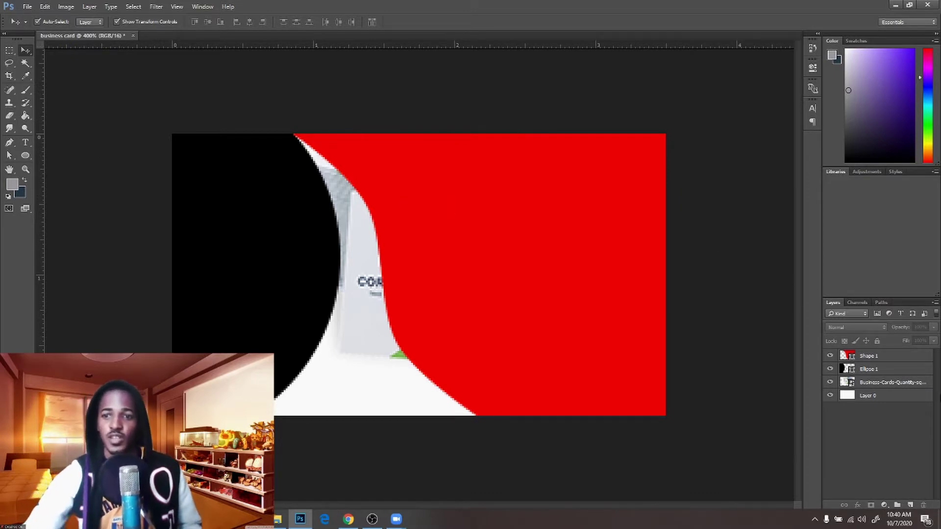
{"action": "left_click_drag", "start_coordinate": [898, 387], "coordinate": [896, 353]}
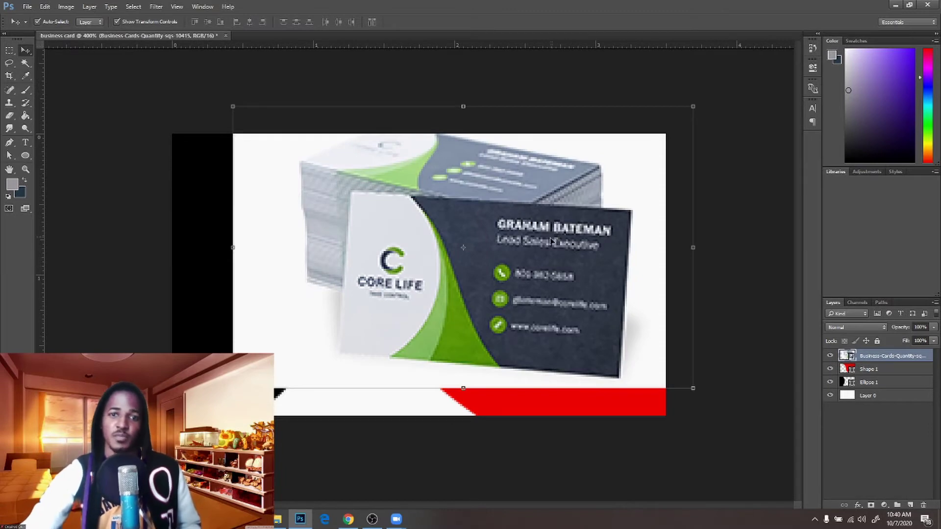
Reposition the reference photo and select the red shape's curved edge for path editing
{"action": "left_click_drag", "start_coordinate": [564, 231], "coordinate": [743, 178]}
{"action": "left_click_drag", "start_coordinate": [755, 163], "coordinate": [730, 206]}
{"action": "left_click", "coordinate": [372, 193]}
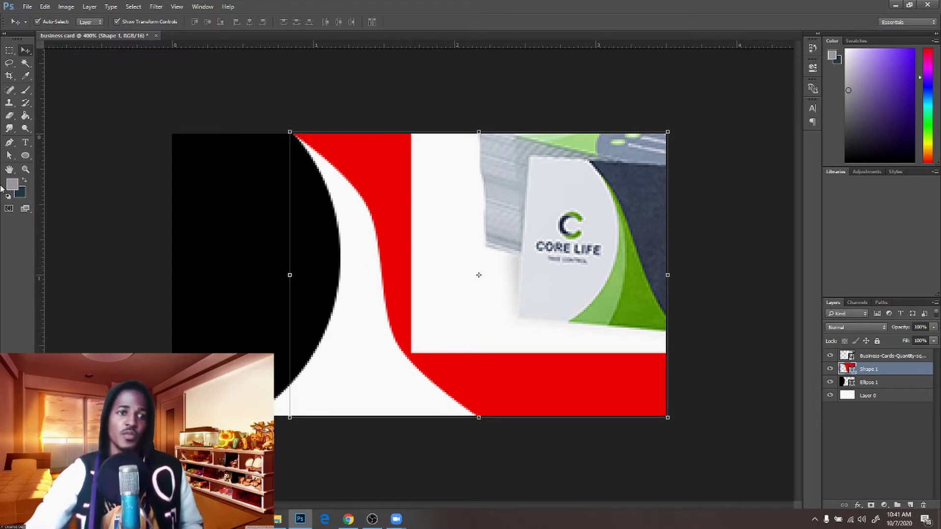
{"action": "left_click", "coordinate": [10, 157]}
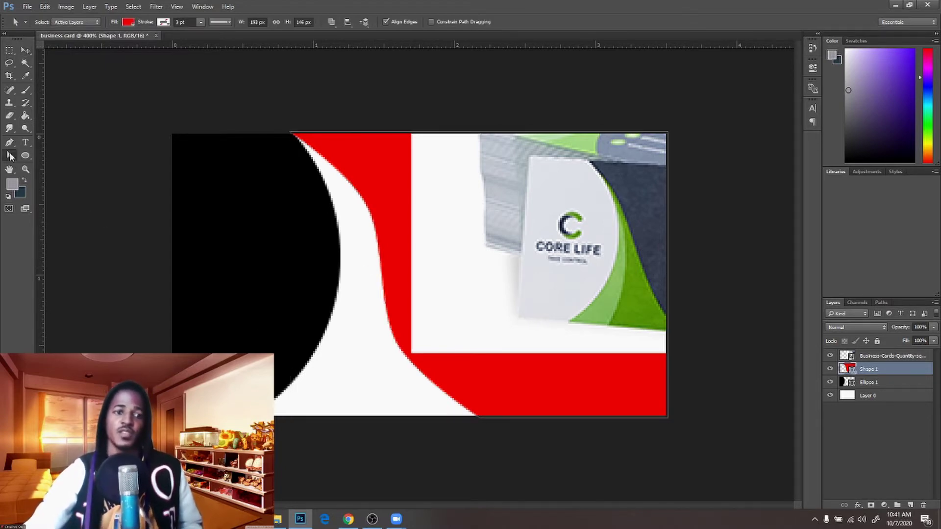
{"action": "left_click", "coordinate": [397, 200]}
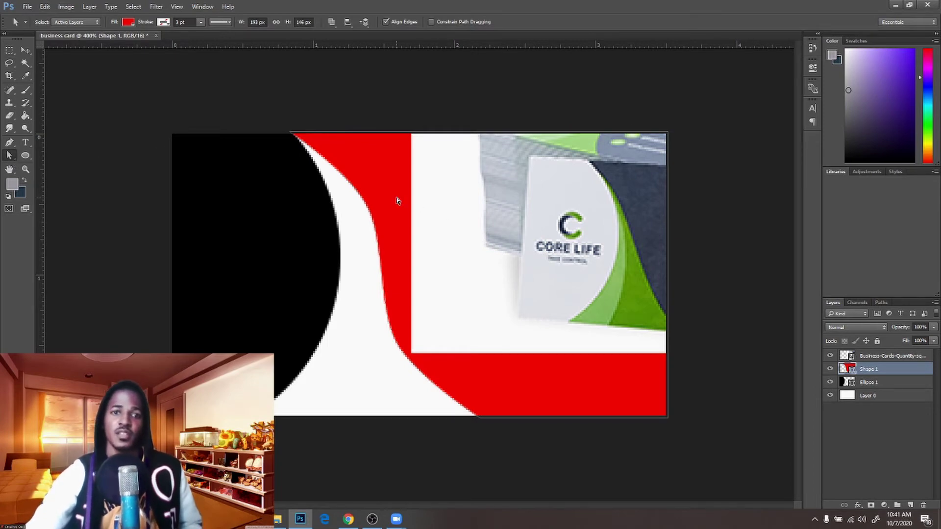
{"action": "left_click", "coordinate": [371, 212]}
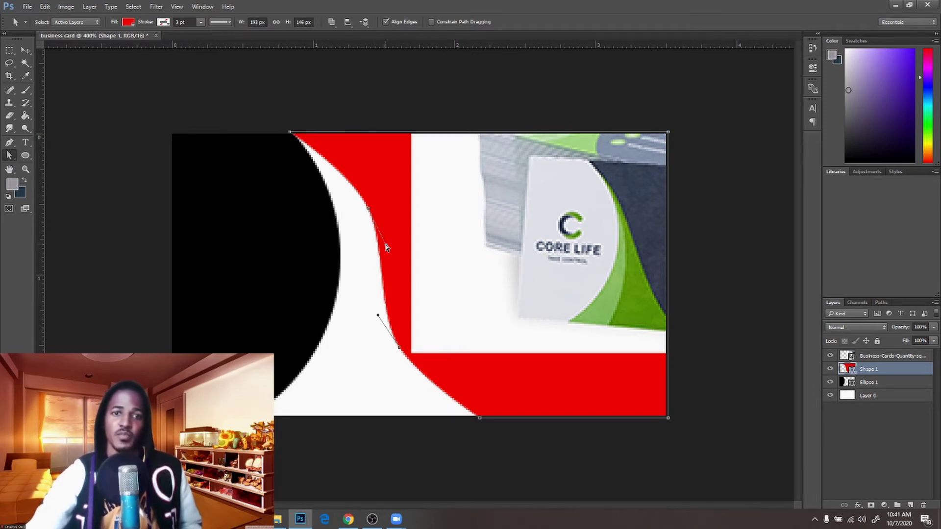
Bend the red shape's left edge into an S-curve and shift its bottom anchor left
{"action": "left_click_drag", "start_coordinate": [387, 248], "coordinate": [383, 245]}
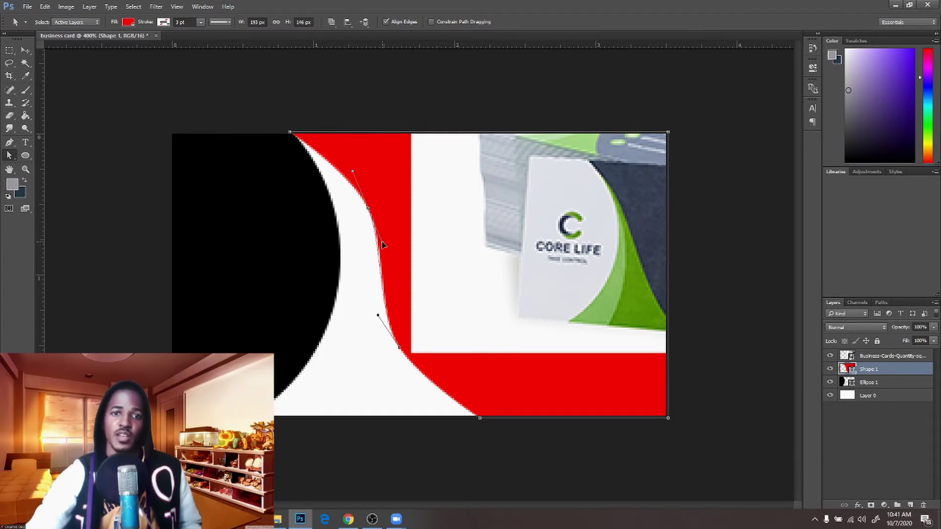
{"action": "left_click_drag", "start_coordinate": [351, 172], "coordinate": [350, 174]}
{"action": "left_click_drag", "start_coordinate": [382, 237], "coordinate": [384, 242]}
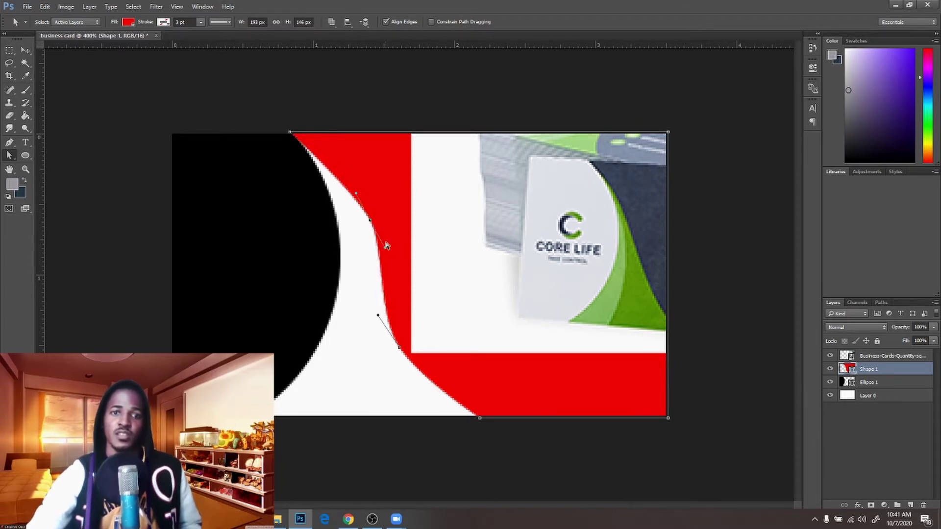
{"action": "left_click_drag", "start_coordinate": [368, 209], "coordinate": [366, 224]}
{"action": "left_click_drag", "start_coordinate": [400, 348], "coordinate": [397, 352]}
{"action": "left_click_drag", "start_coordinate": [480, 418], "coordinate": [458, 418]}
Select the reference photo layer and lower its opacity
{"action": "left_click", "coordinate": [26, 51]}
{"action": "left_click", "coordinate": [892, 356]}
{"action": "left_click_drag", "start_coordinate": [906, 340], "coordinate": [878, 340]}
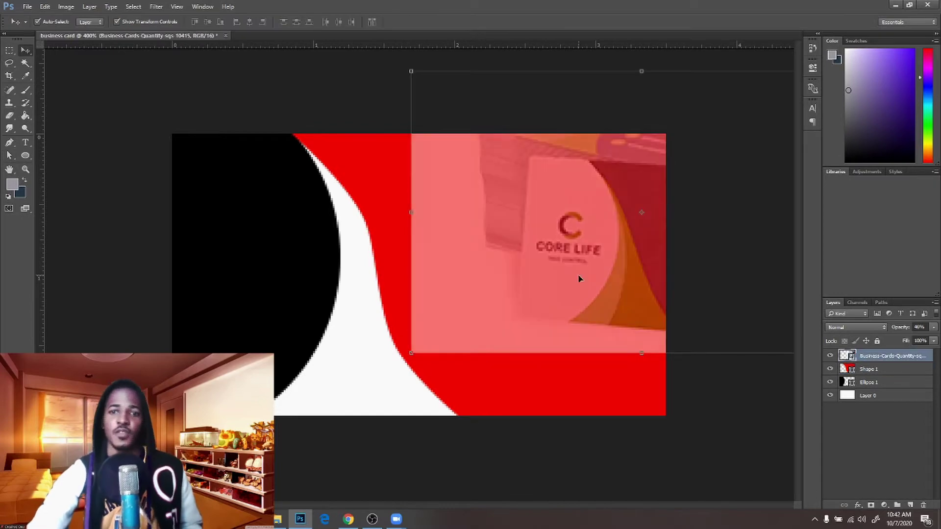
Slide the semi-transparent photo left and nudge the red curve's bottom anchor left
{"action": "left_click_drag", "start_coordinate": [580, 277], "coordinate": [443, 258]}
{"action": "left_click", "coordinate": [868, 369]}
{"action": "left_click", "coordinate": [9, 156]}
{"action": "left_click_drag", "start_coordinate": [458, 418], "coordinate": [447, 418]}
Stack the black circle above the red shape and restore the photo to full opacity
{"action": "left_click", "coordinate": [26, 51]}
{"action": "left_click", "coordinate": [538, 465]}
{"action": "left_click_drag", "start_coordinate": [869, 383], "coordinate": [937, 341]}
{"action": "left_click", "coordinate": [475, 275]}
{"action": "left_click", "coordinate": [934, 327]}
{"action": "left_click", "coordinate": [228, 281]}
{"action": "left_click", "coordinate": [228, 281]}
Duplicate the black circle with Ctrl+J and fill the copy teal
{"action": "key", "text": "ctrl+j"}
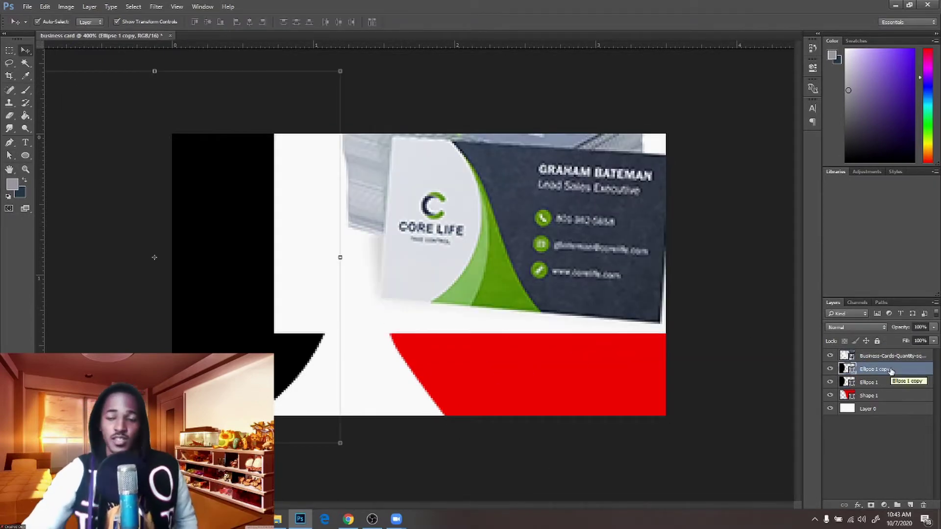
{"action": "double_click", "coordinate": [846, 369]}
{"action": "left_click", "coordinate": [759, 164]}
{"action": "left_click", "coordinate": [725, 138]}
{"action": "left_click", "coordinate": [847, 106]}
Place the teal copy behind the black circle, offset it down-right, and hide the photo
{"action": "left_click_drag", "start_coordinate": [228, 274], "coordinate": [246, 282]}
{"action": "left_click_drag", "start_coordinate": [846, 370], "coordinate": [890, 391]}
{"action": "left_click_drag", "start_coordinate": [316, 370], "coordinate": [328, 385]}
{"action": "left_click", "coordinate": [892, 356]}
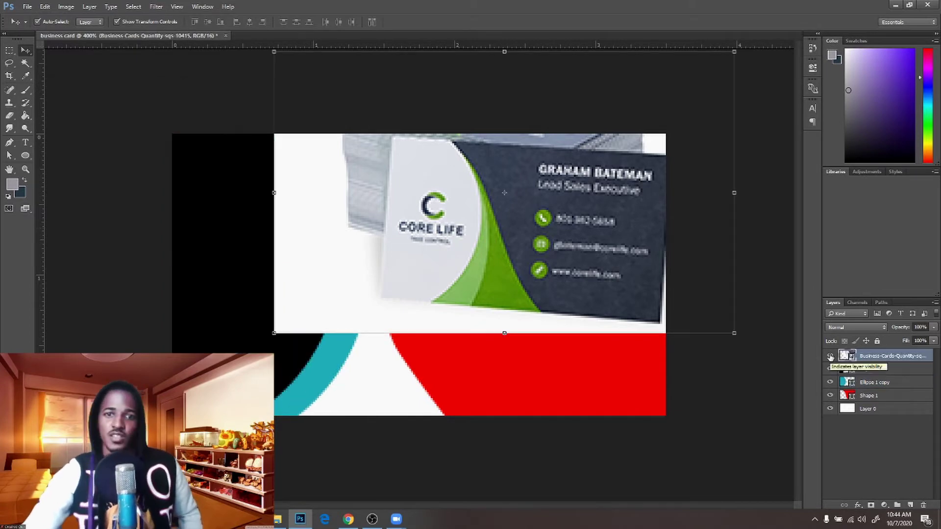
{"action": "left_click", "coordinate": [830, 356]}
{"action": "left_click_drag", "start_coordinate": [346, 353], "coordinate": [340, 353]}
{"action": "key", "text": "ctrl+t"}
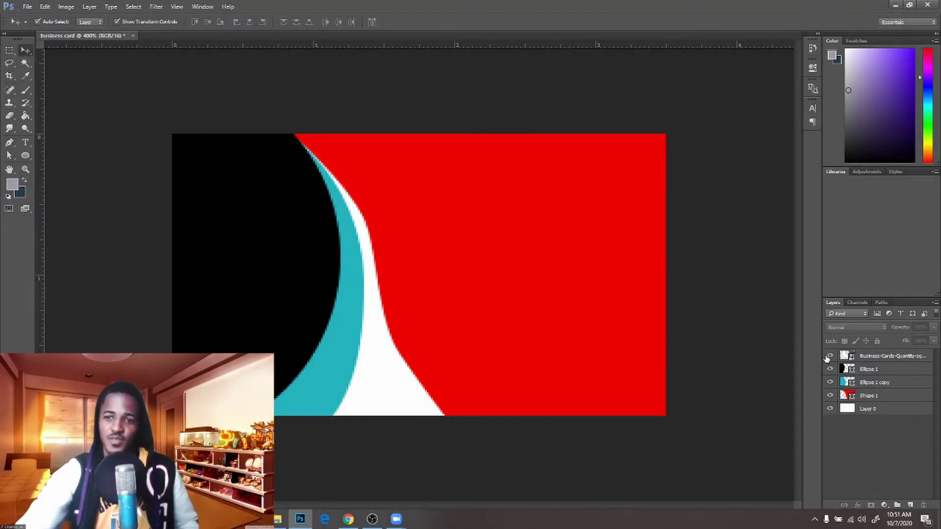
Compare against the reference photo, then nudge the teal circle slightly down and left
{"action": "left_click", "coordinate": [829, 357]}
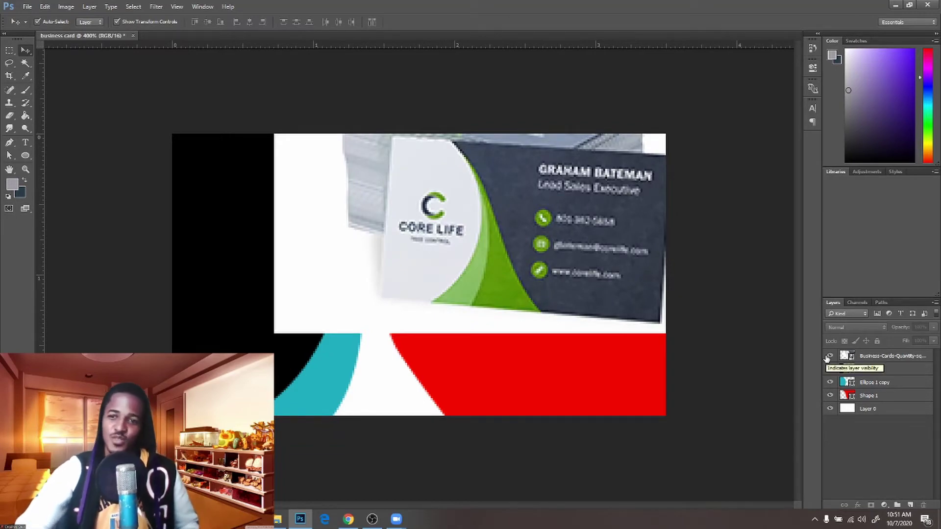
{"action": "left_click", "coordinate": [830, 357]}
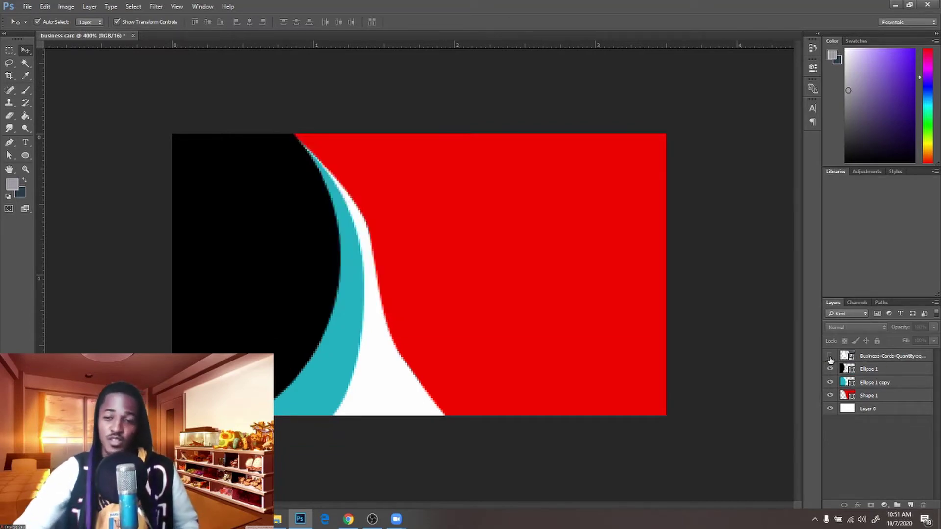
{"action": "left_click", "coordinate": [830, 357]}
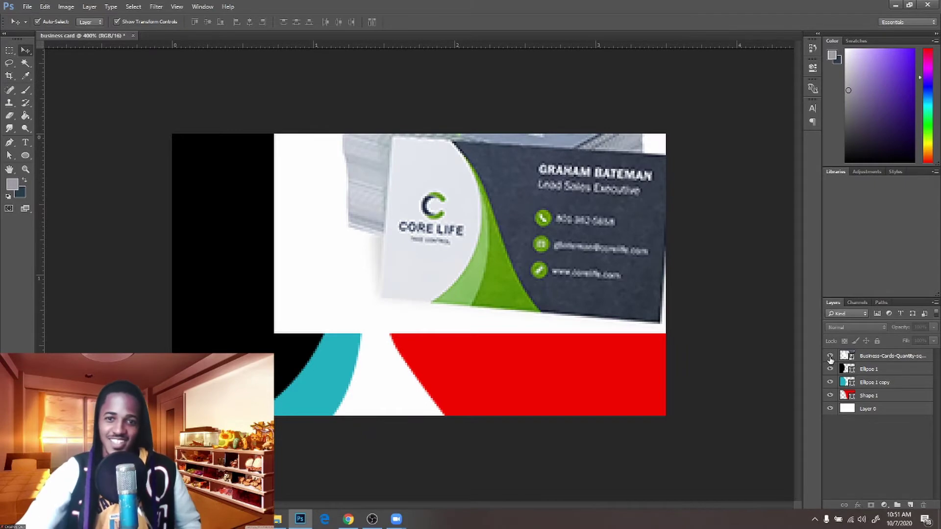
{"action": "left_click", "coordinate": [829, 357]}
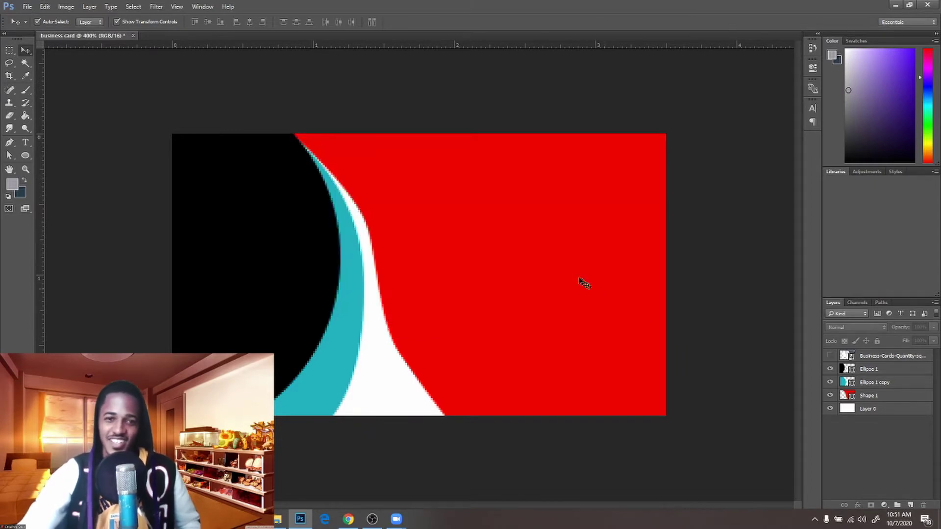
{"action": "left_click", "coordinate": [358, 269]}
{"action": "left_click_drag", "start_coordinate": [354, 280], "coordinate": [350, 292]}
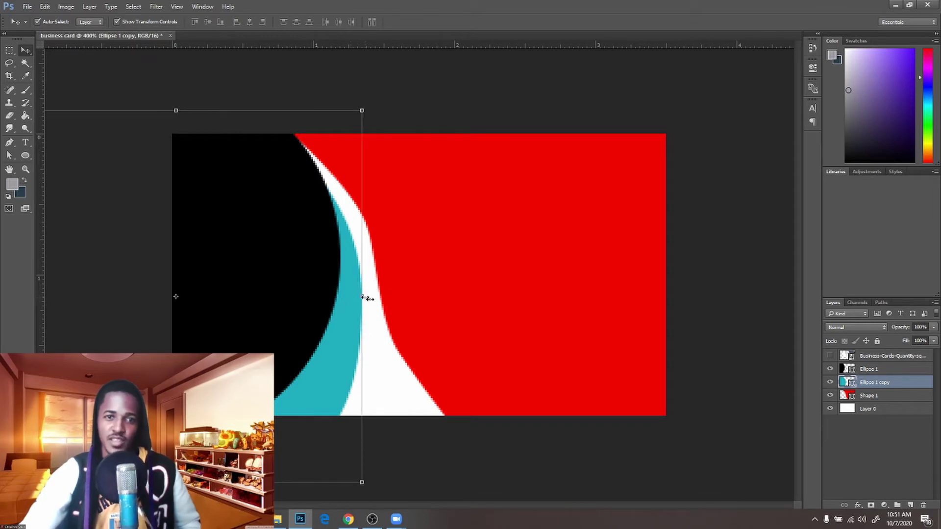
{"action": "left_click", "coordinate": [415, 275]}
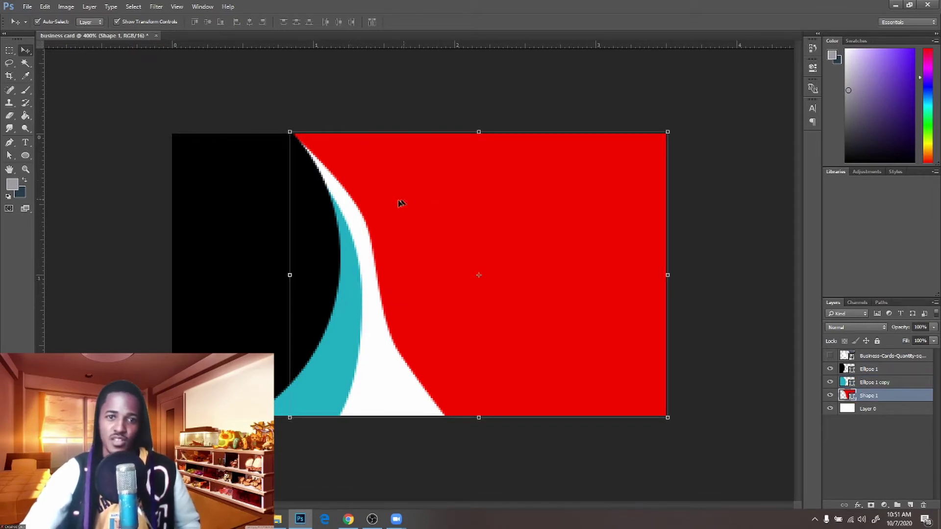
Pull the red shape's curve-anchor handles outward to smooth its left edge
{"action": "key", "text": "a"}
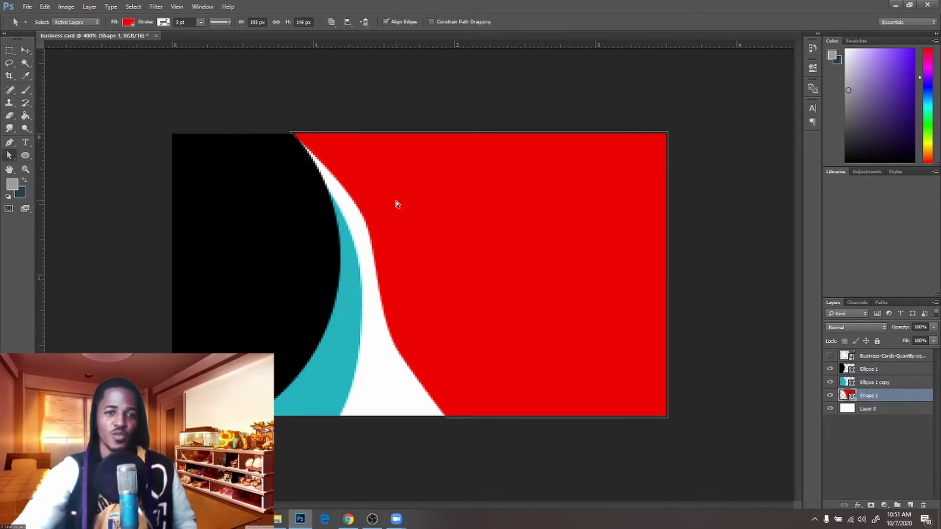
{"action": "left_click", "coordinate": [396, 202]}
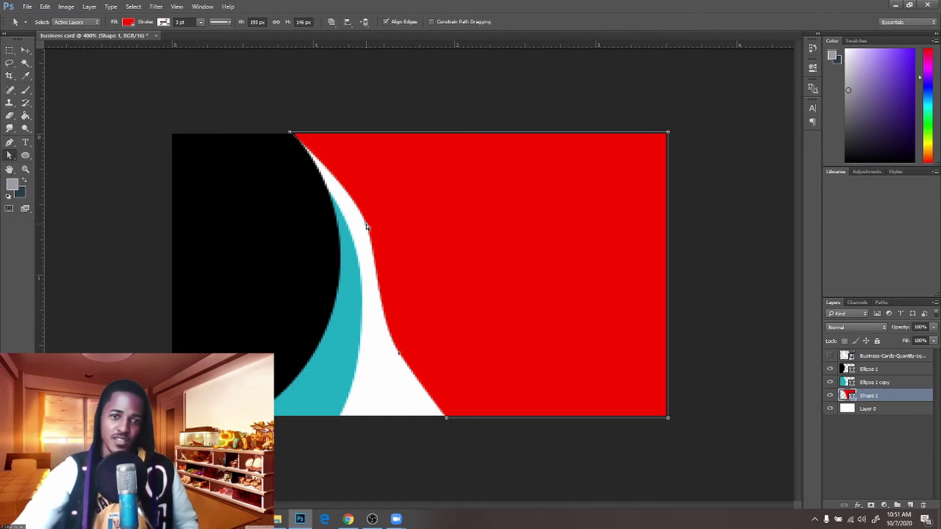
{"action": "left_click", "coordinate": [364, 225]}
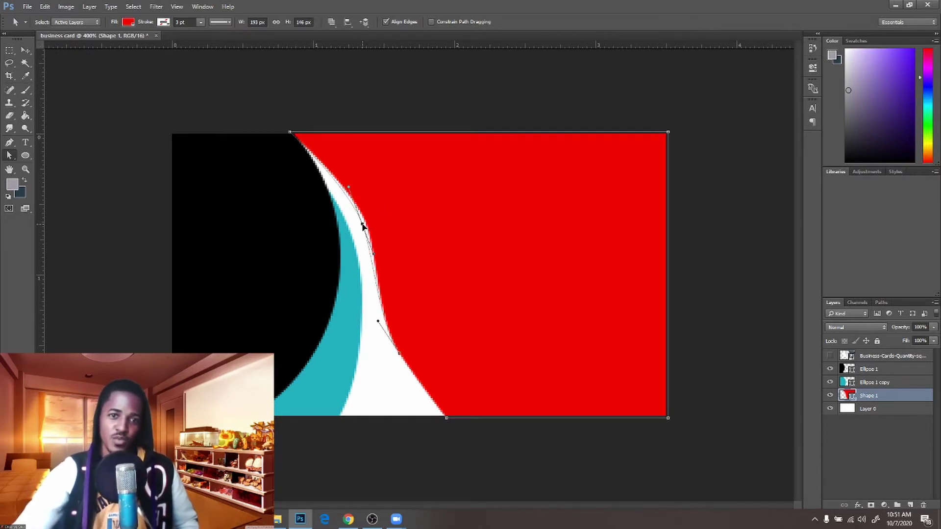
{"action": "left_click_drag", "start_coordinate": [349, 189], "coordinate": [345, 184]}
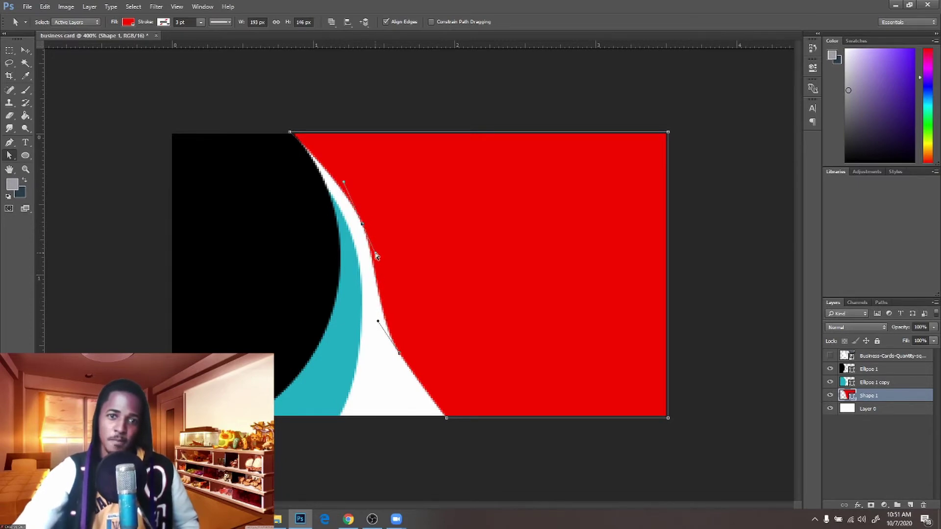
{"action": "left_click_drag", "start_coordinate": [376, 255], "coordinate": [380, 260]}
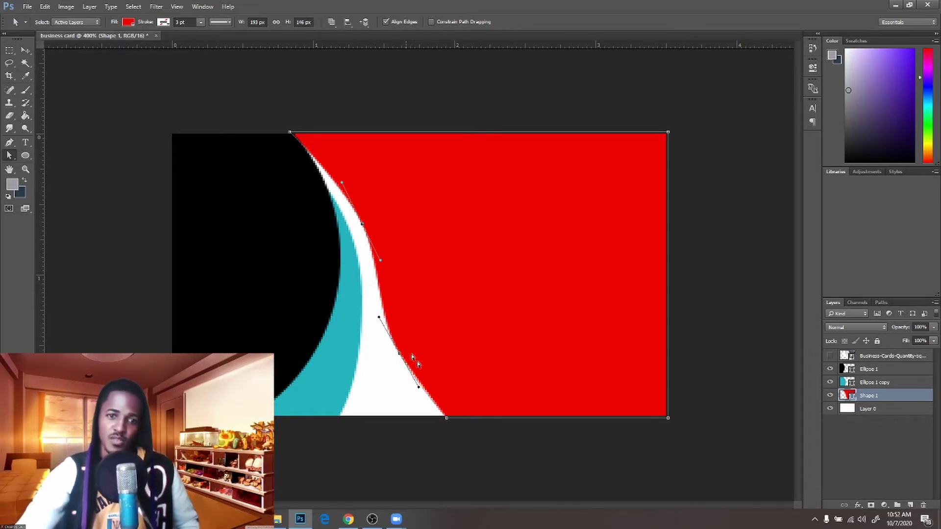
{"action": "left_click", "coordinate": [473, 309]}
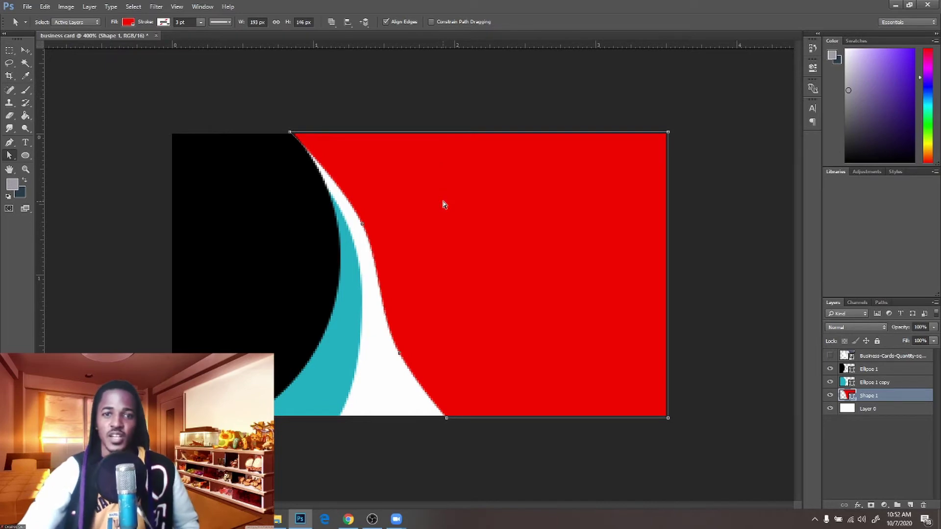
{"action": "left_click", "coordinate": [25, 50]}
{"action": "left_click", "coordinate": [142, 153]}
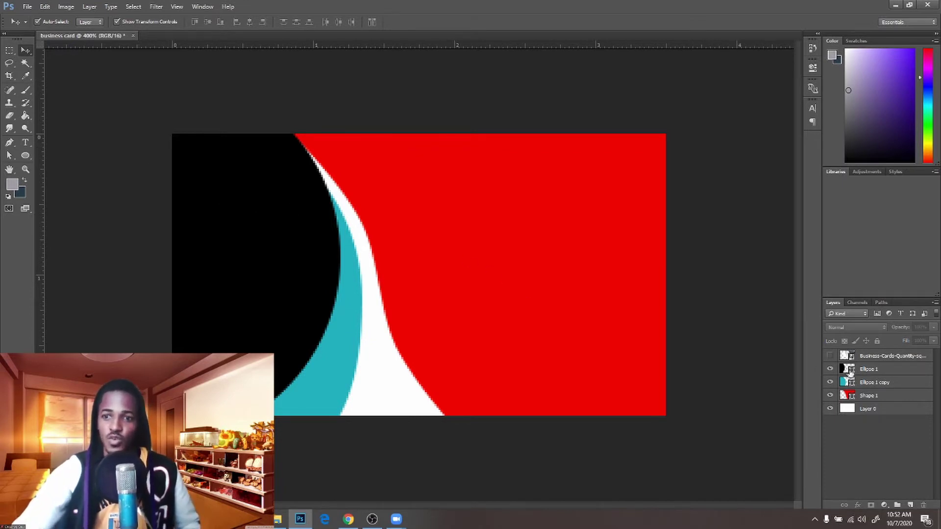
Recolour the black circle white
{"action": "left_click", "coordinate": [851, 374]}
{"action": "double_click", "coordinate": [851, 371]}
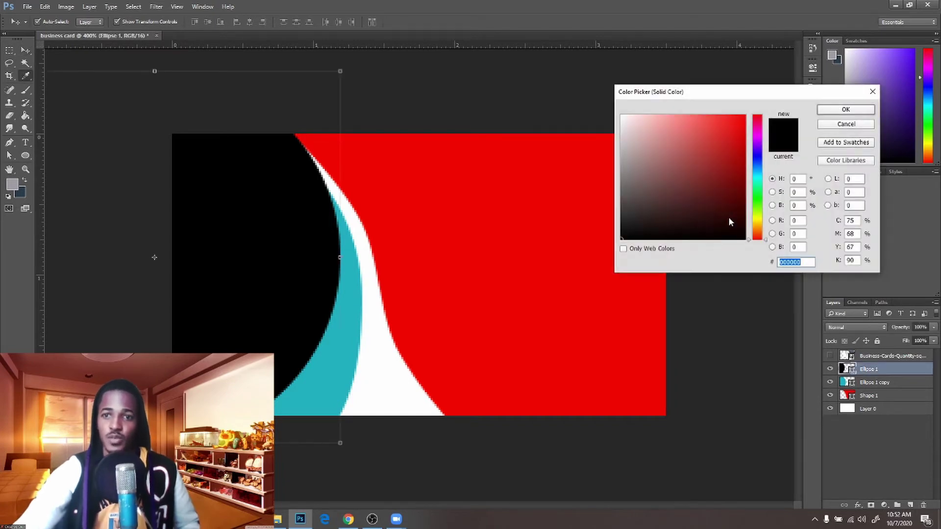
{"action": "left_click_drag", "start_coordinate": [729, 216], "coordinate": [622, 116]}
{"action": "left_click", "coordinate": [836, 111]}
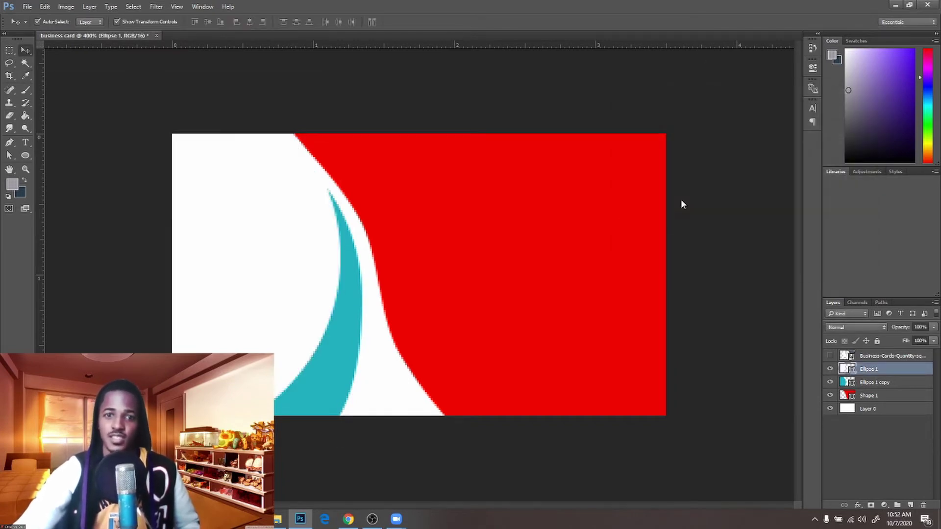
Fill the red shape with dark slate grey 3a4151 eyedropped from the reference card
{"action": "left_click", "coordinate": [563, 246]}
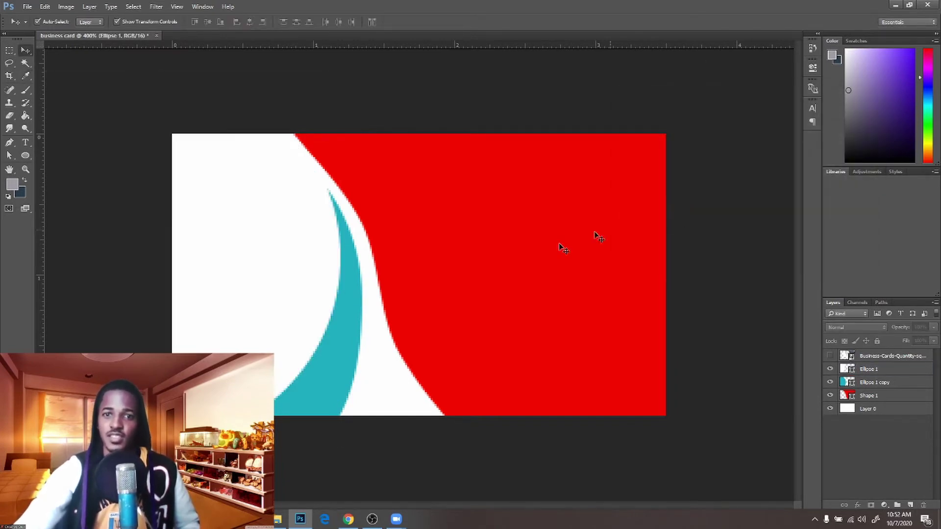
{"action": "left_click", "coordinate": [830, 357]}
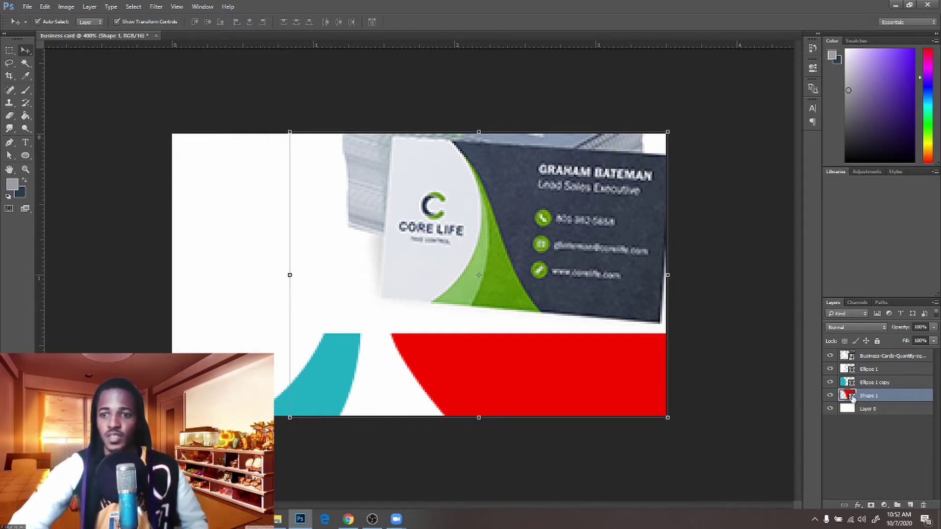
{"action": "double_click", "coordinate": [847, 395]}
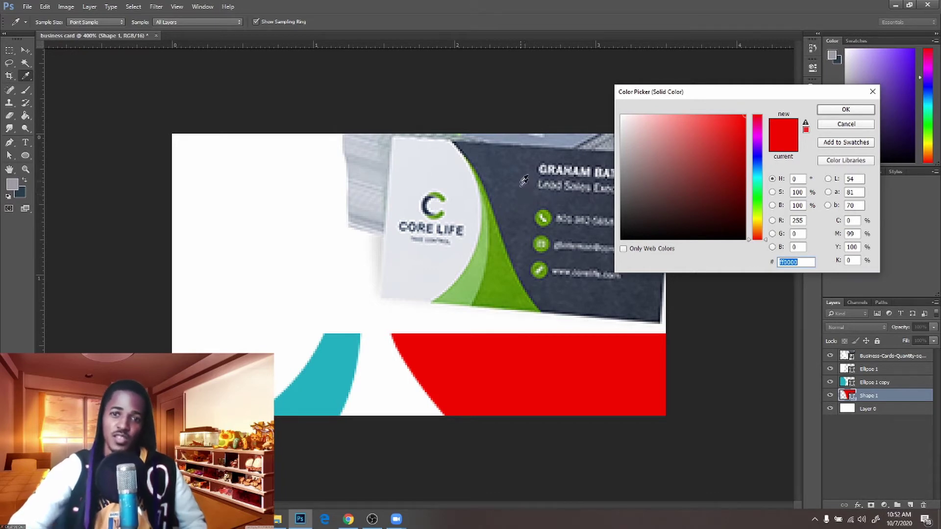
{"action": "left_click", "coordinate": [526, 202]}
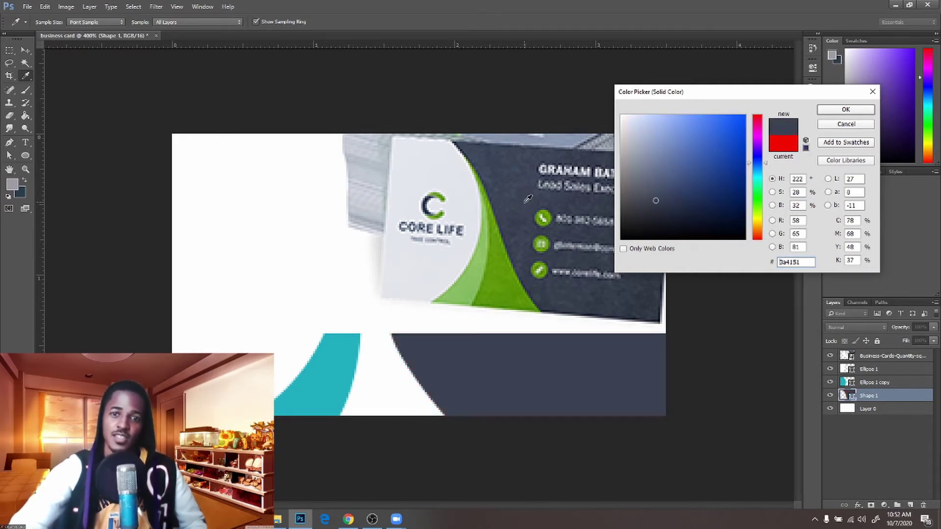
{"action": "left_click", "coordinate": [846, 109]}
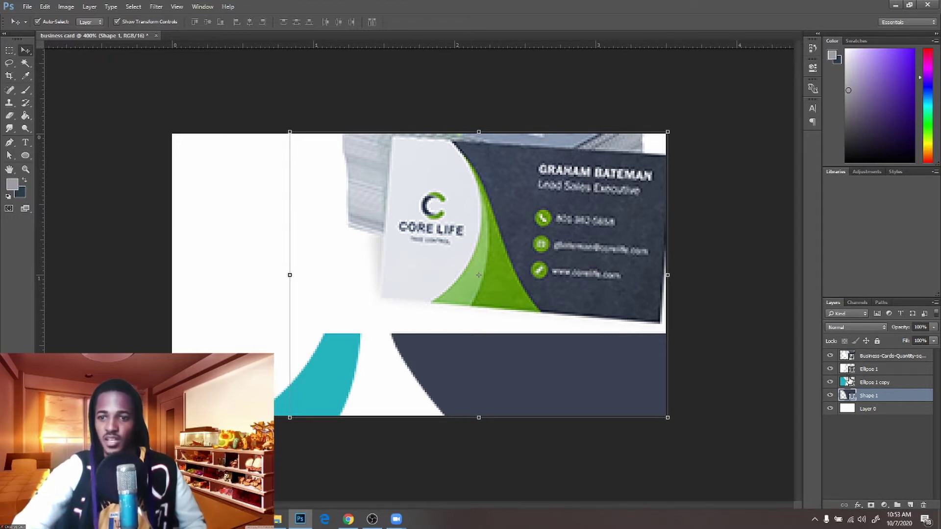
{"action": "left_click", "coordinate": [866, 410]}
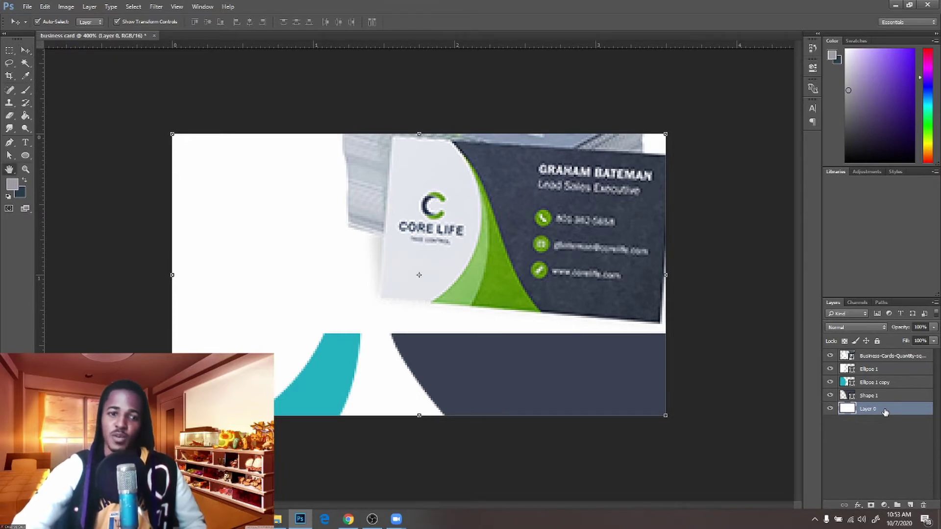
Give Layer 0 a Normal-blend Color Overlay using the card's green 5c9905
{"action": "double_click", "coordinate": [885, 412]}
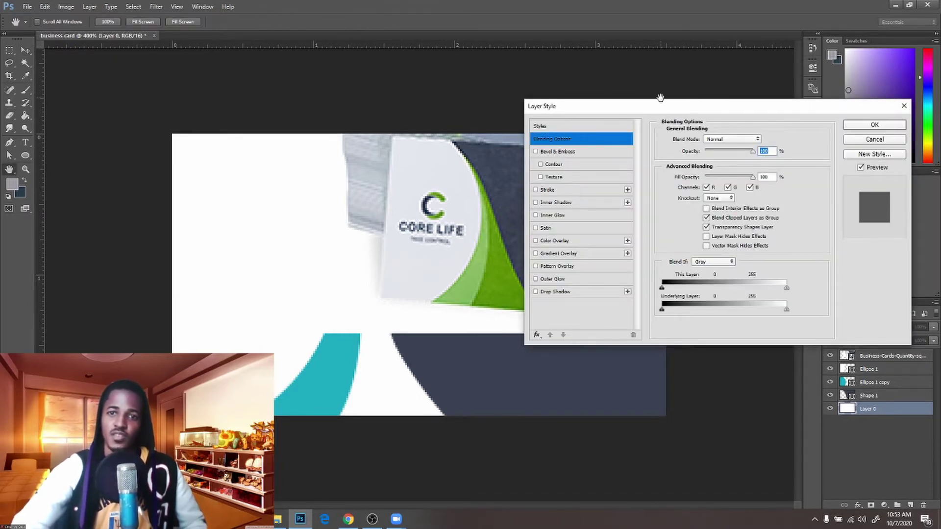
{"action": "left_click_drag", "start_coordinate": [666, 109], "coordinate": [712, 65]}
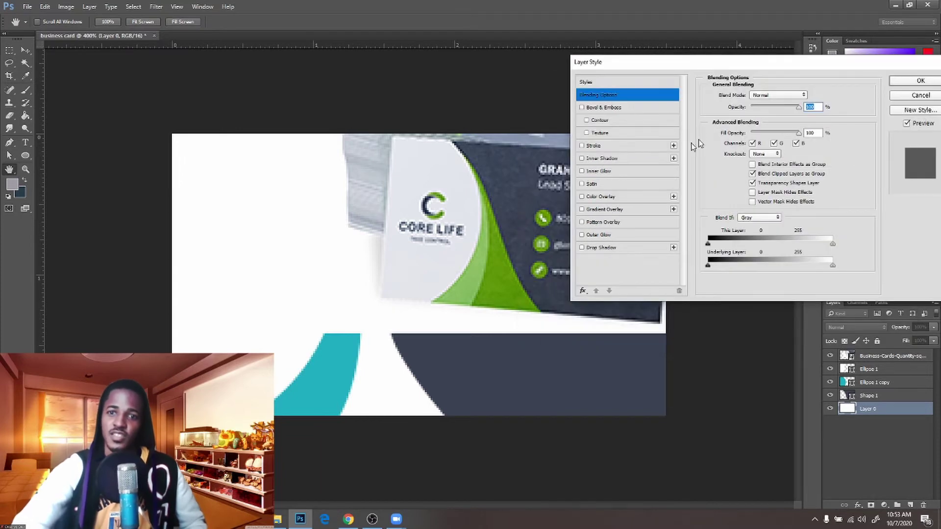
{"action": "left_click", "coordinate": [629, 198]}
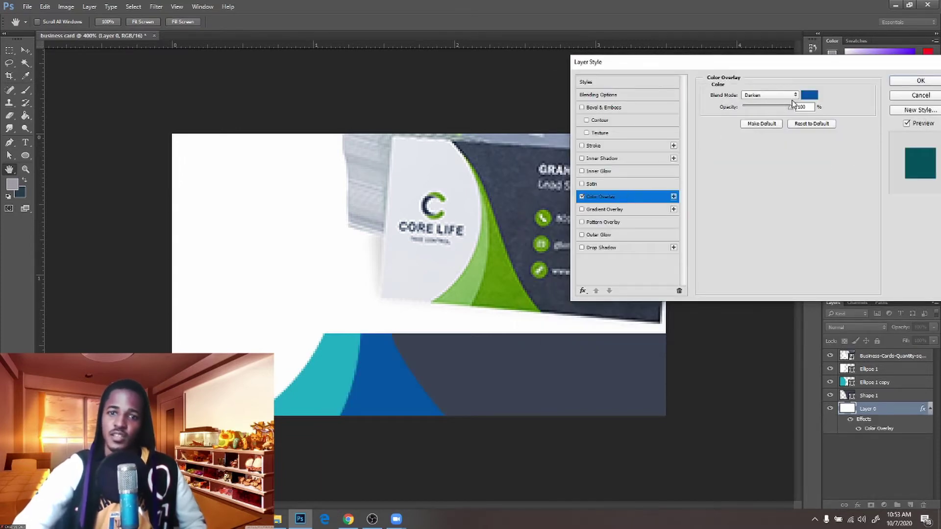
{"action": "left_click", "coordinate": [786, 96]}
{"action": "left_click", "coordinate": [779, 93]}
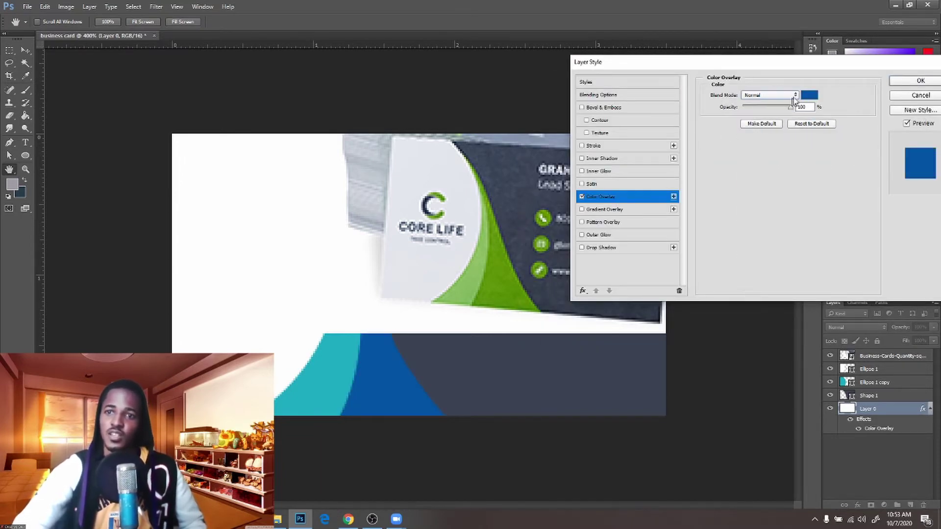
{"action": "left_click", "coordinate": [812, 95]}
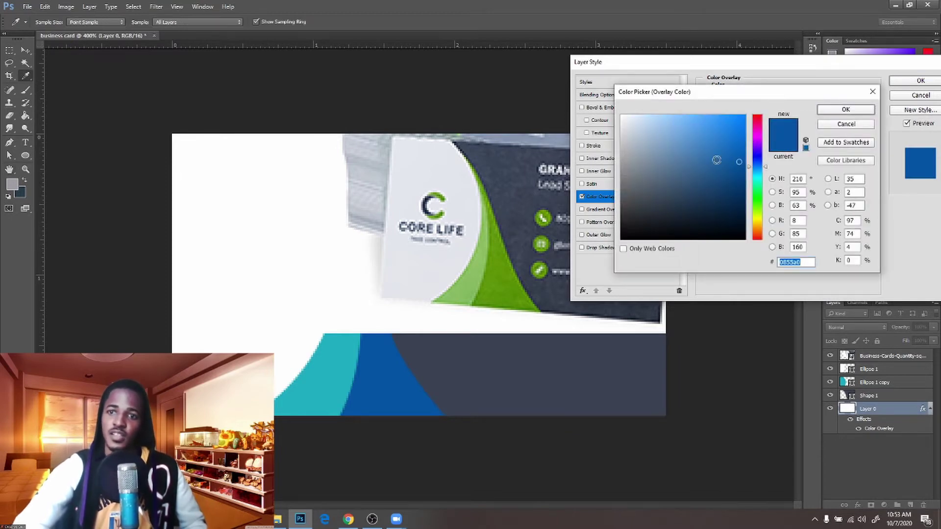
{"action": "left_click", "coordinate": [505, 276]}
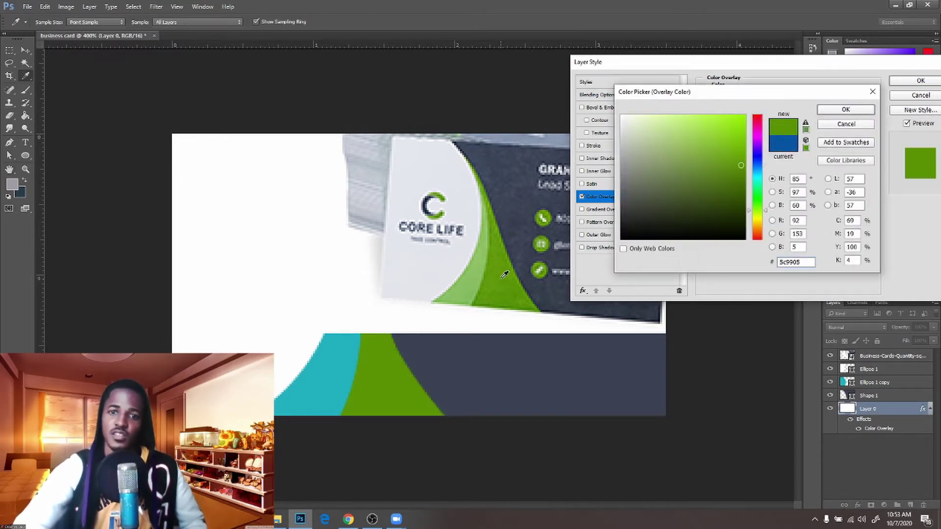
{"action": "left_click", "coordinate": [856, 112]}
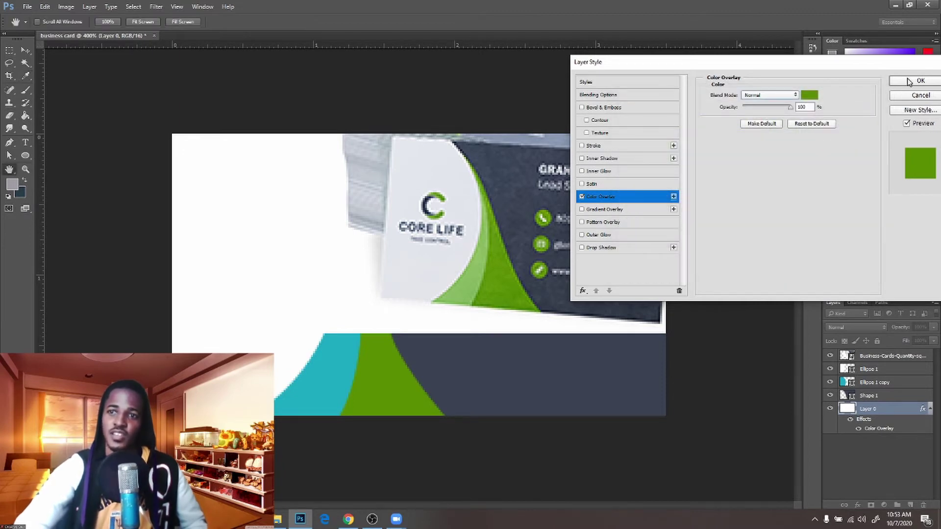
{"action": "left_click", "coordinate": [909, 82]}
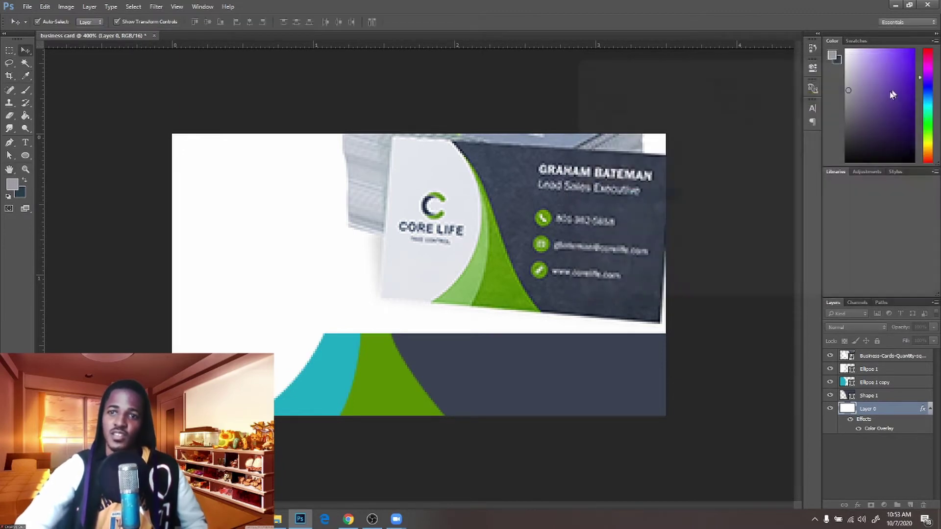
Refill Ellipse 1 copy with light green 8ec567 sampled from the reference, then hide the Business-Cards photo
{"action": "left_click", "coordinate": [309, 394]}
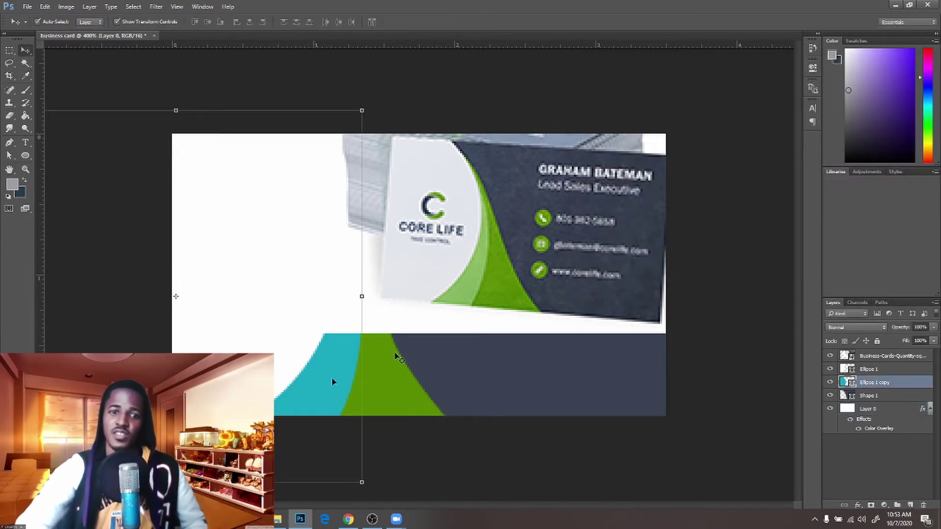
{"action": "double_click", "coordinate": [852, 385]}
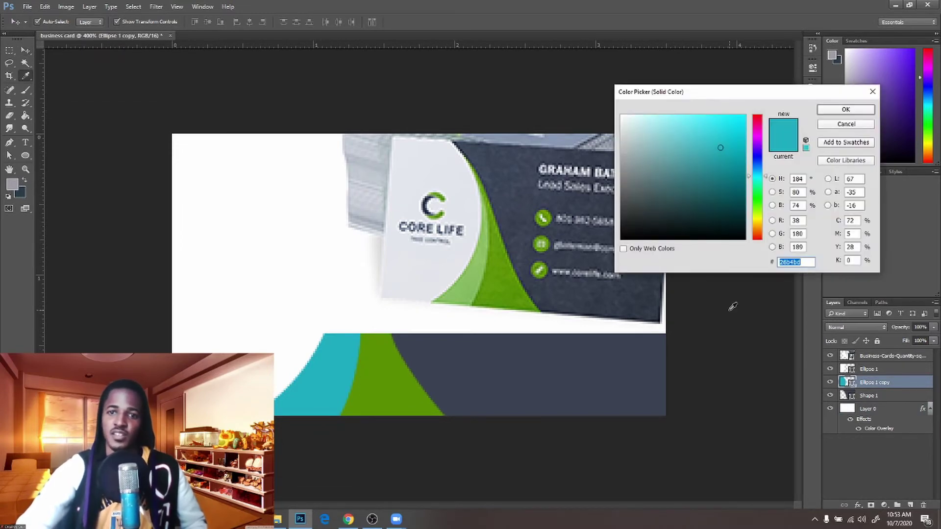
{"action": "left_click", "coordinate": [473, 267]}
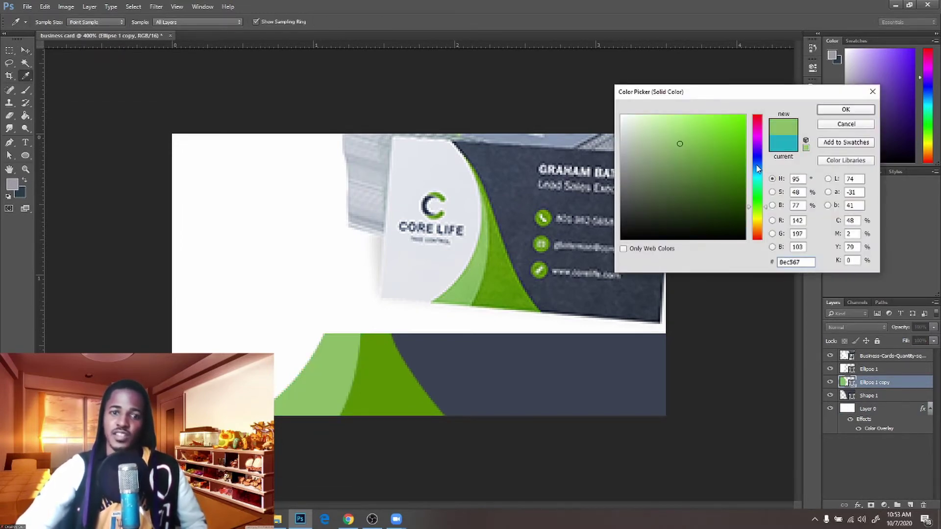
{"action": "left_click", "coordinate": [833, 111]}
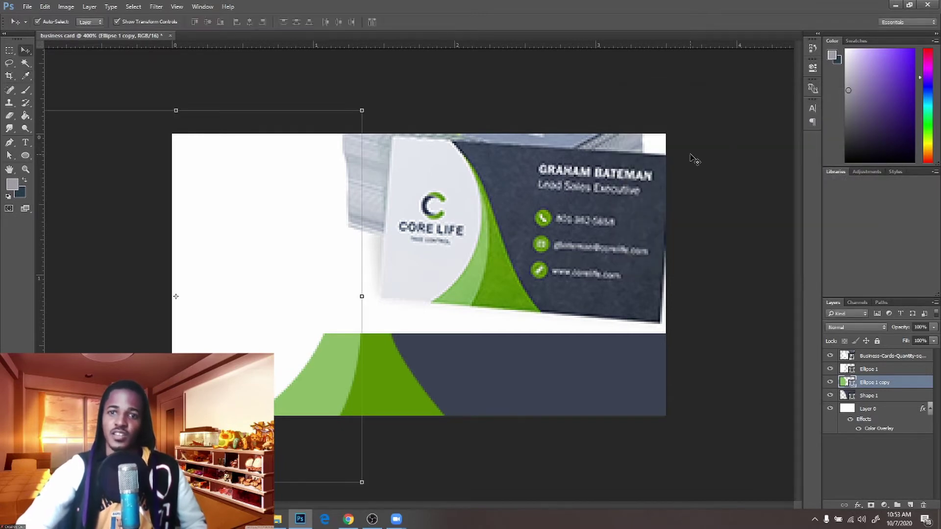
{"action": "left_click", "coordinate": [830, 357]}
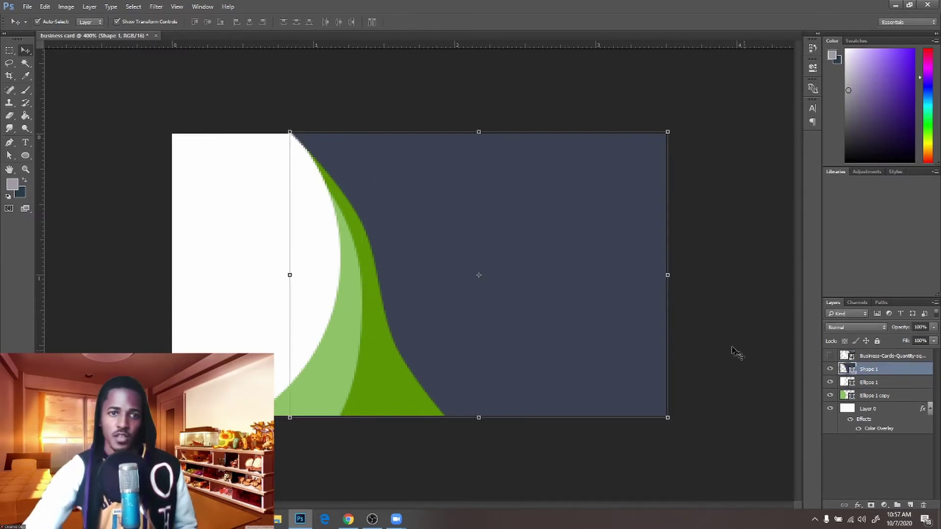
Nudge the light-green ellipse copy slightly right and down, then back up and left
{"action": "key", "text": "a"}
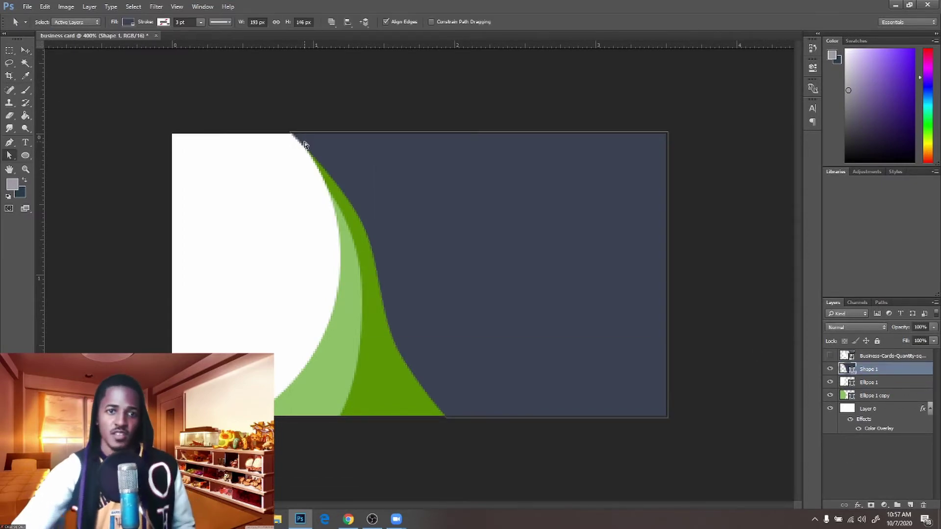
{"action": "left_click", "coordinate": [337, 358]}
{"action": "key", "text": "v"}
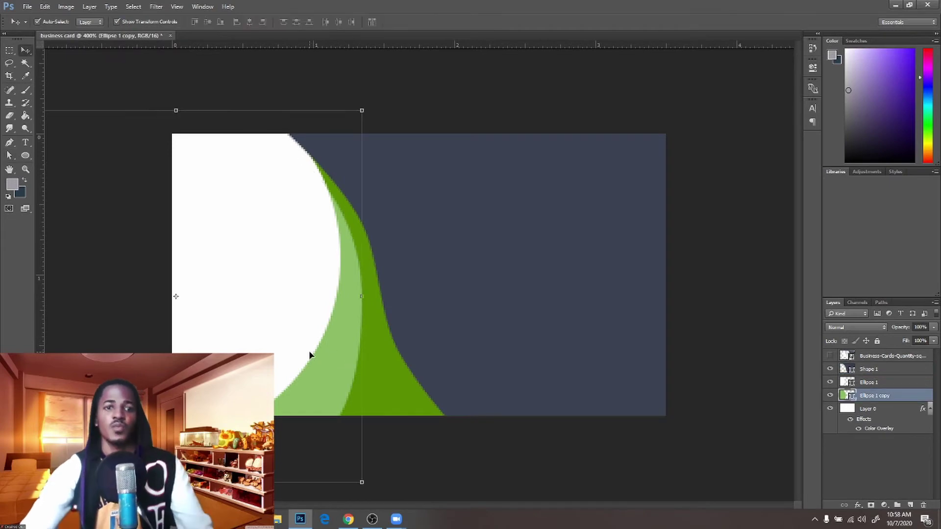
{"action": "left_click_drag", "start_coordinate": [337, 364], "coordinate": [340, 366]}
{"action": "left_click_drag", "start_coordinate": [354, 332], "coordinate": [349, 322]}
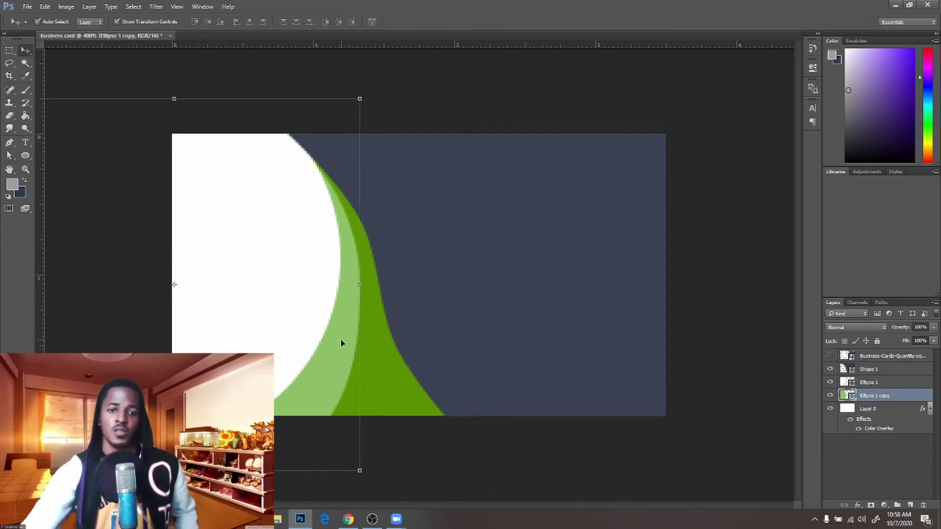
Reshape the light-green ellipse's lower-right curve by dragging its anchor points and handles
{"action": "key", "text": "a"}
{"action": "left_click", "coordinate": [360, 285]}
{"action": "left_click", "coordinate": [362, 454]}
{"action": "left_click", "coordinate": [354, 275]}
{"action": "left_click", "coordinate": [360, 285]}
{"action": "left_click_drag", "start_coordinate": [276, 472], "coordinate": [264, 472]}
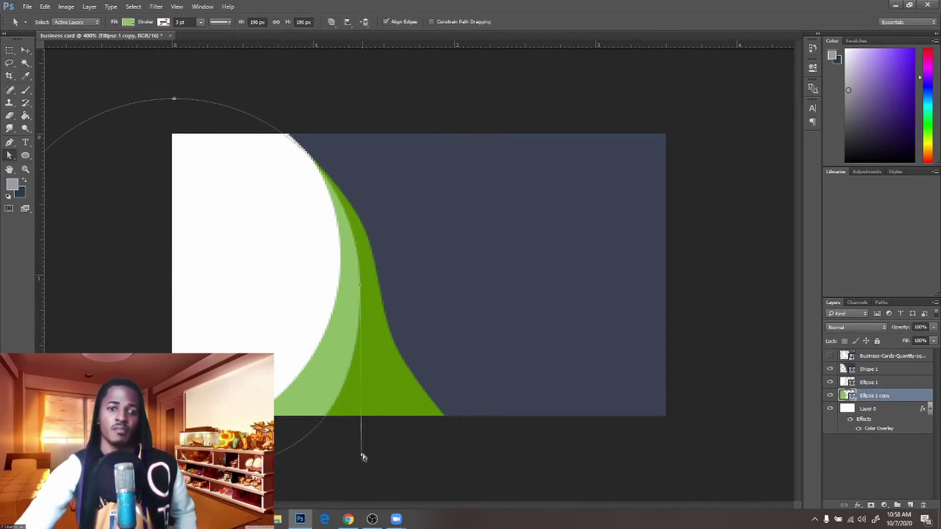
{"action": "left_click_drag", "start_coordinate": [361, 454], "coordinate": [359, 434]}
{"action": "left_click_drag", "start_coordinate": [263, 472], "coordinate": [275, 473]}
{"action": "key", "text": "v"}
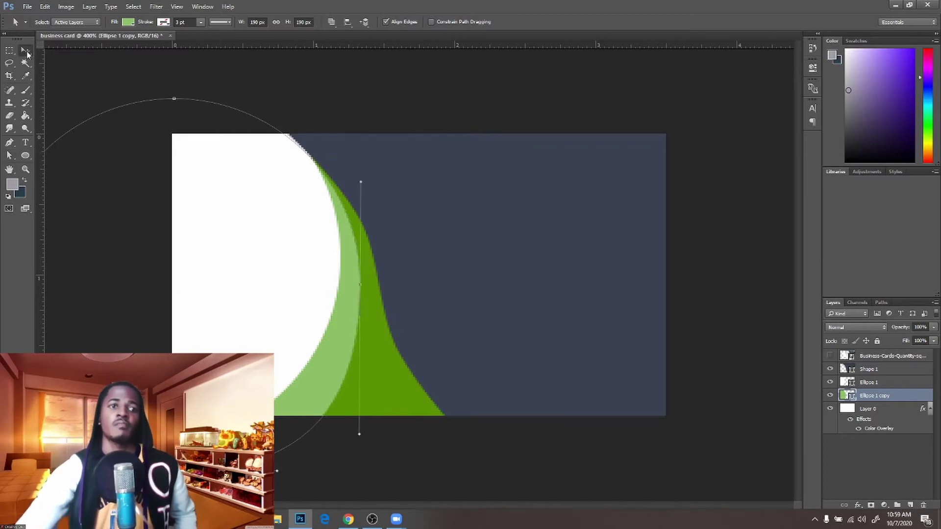
{"action": "left_click", "coordinate": [142, 74]}
Set the image resolution to 300 in Image Size and fit the card in view
{"action": "left_click", "coordinate": [66, 7]}
{"action": "left_click", "coordinate": [82, 76]}
{"action": "double_click", "coordinate": [534, 210]}
{"action": "type", "text": "300"}
{"action": "left_click", "coordinate": [521, 259]}
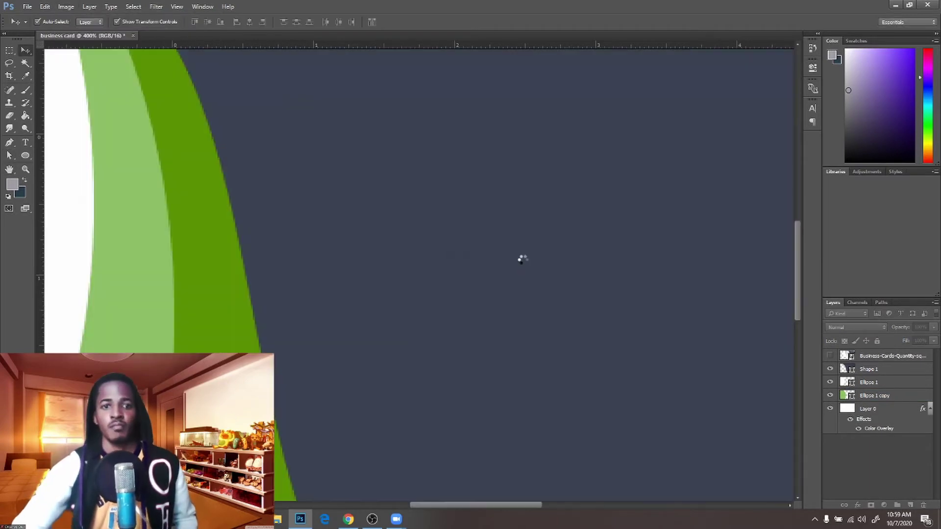
{"action": "key", "text": "ctrl+minus"}
{"action": "key", "text": "ctrl+minus"}
{"action": "key", "text": "ctrl+1"}
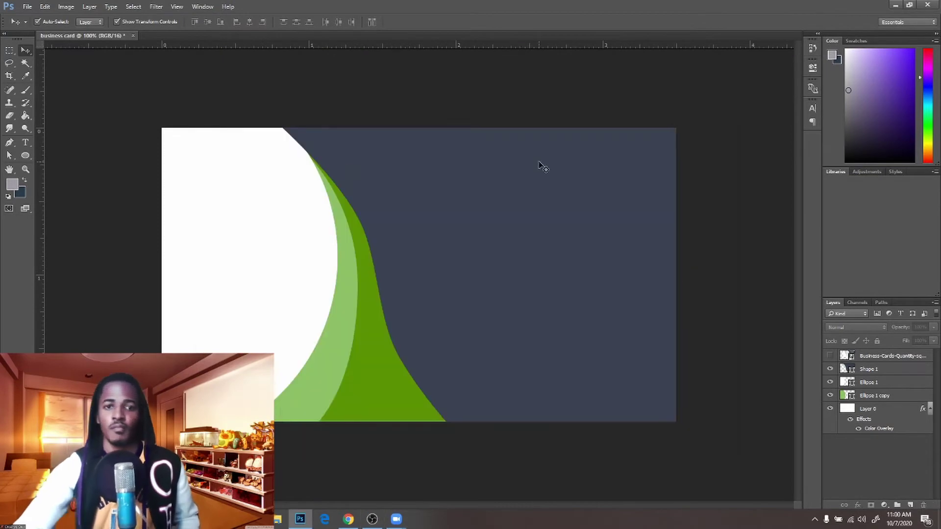
Bulge the navy panel's upper-left curve and adjust its top anchors with Direct Selection
{"action": "key", "text": "a"}
{"action": "left_click", "coordinate": [542, 168]}
{"action": "left_click", "coordinate": [281, 128]}
{"action": "left_click_drag", "start_coordinate": [337, 175], "coordinate": [329, 159]}
{"action": "left_click", "coordinate": [304, 142]}
{"action": "left_click", "coordinate": [282, 128]}
{"action": "mouse_move", "coordinate": [282, 129]}
{"action": "left_mouse_down"}
{"action": "mouse_move", "coordinate": [289, 130]}
{"action": "mouse_move", "coordinate": [281, 127]}
{"action": "left_mouse_up"}
{"action": "left_click", "coordinate": [343, 99]}
Compare against the reference and refine the navy panel's middle, lower and bottom anchors
{"action": "left_click", "coordinate": [830, 356]}
{"action": "left_click", "coordinate": [830, 356]}
{"action": "left_click_drag", "start_coordinate": [363, 223], "coordinate": [363, 230]}
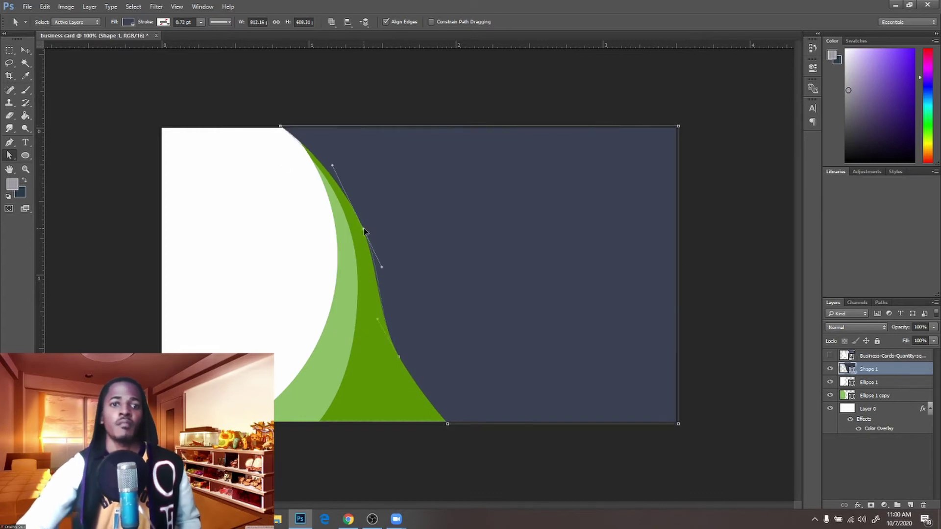
{"action": "left_click_drag", "start_coordinate": [382, 267], "coordinate": [390, 288]}
{"action": "left_click_drag", "start_coordinate": [398, 357], "coordinate": [396, 362]}
{"action": "left_click_drag", "start_coordinate": [447, 424], "coordinate": [438, 424]}
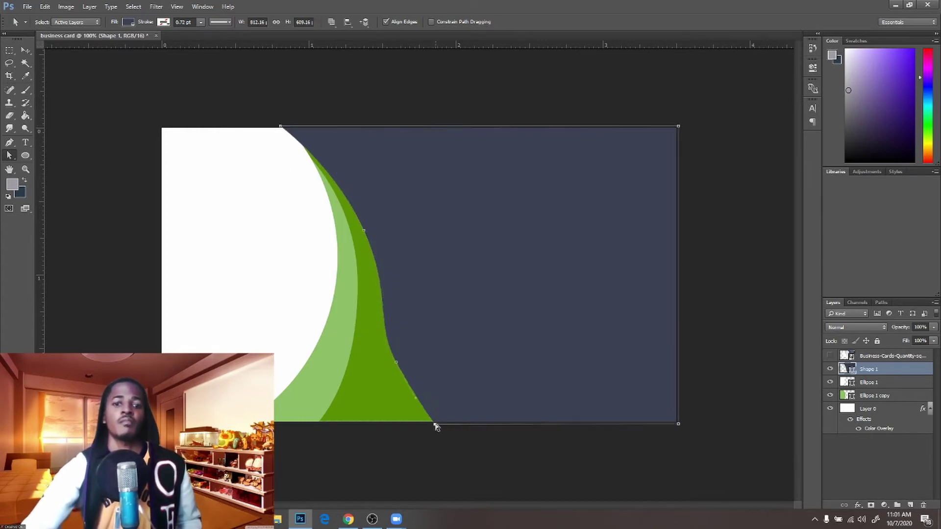
{"action": "left_click", "coordinate": [439, 436]}
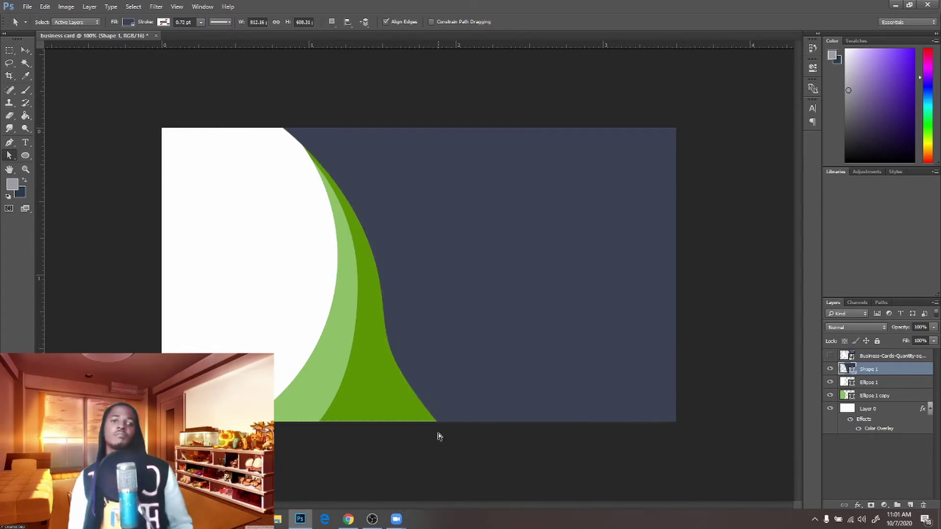
{"action": "left_click", "coordinate": [281, 130]}
{"action": "left_click_drag", "start_coordinate": [281, 130], "coordinate": [286, 128]}
{"action": "left_click", "coordinate": [348, 243]}
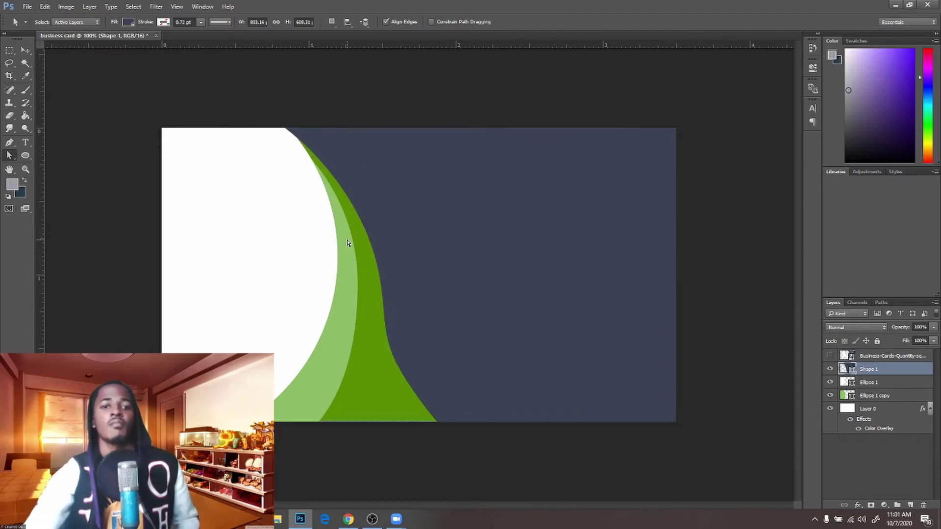
Shift the light-green ellipse copy slightly right with the Move tool
{"action": "left_click", "coordinate": [347, 243]}
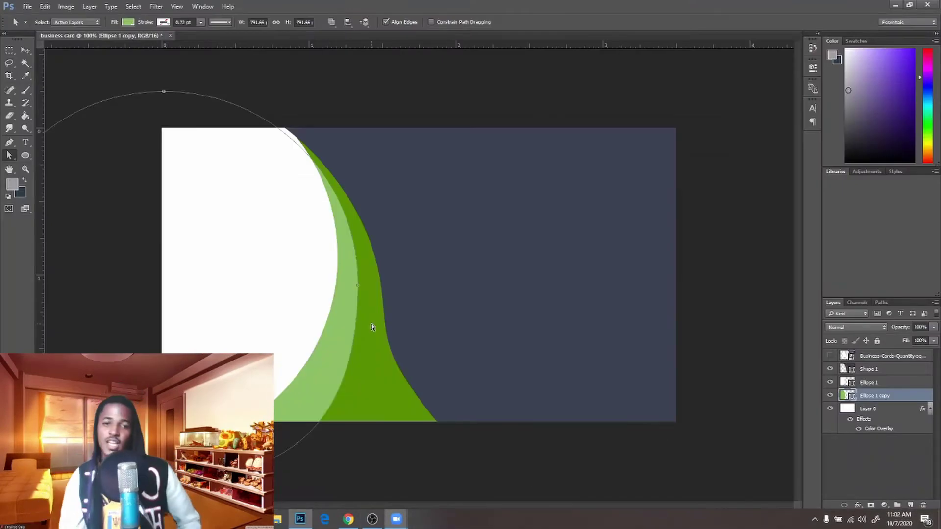
{"action": "mouse_move", "coordinate": [377, 510]}
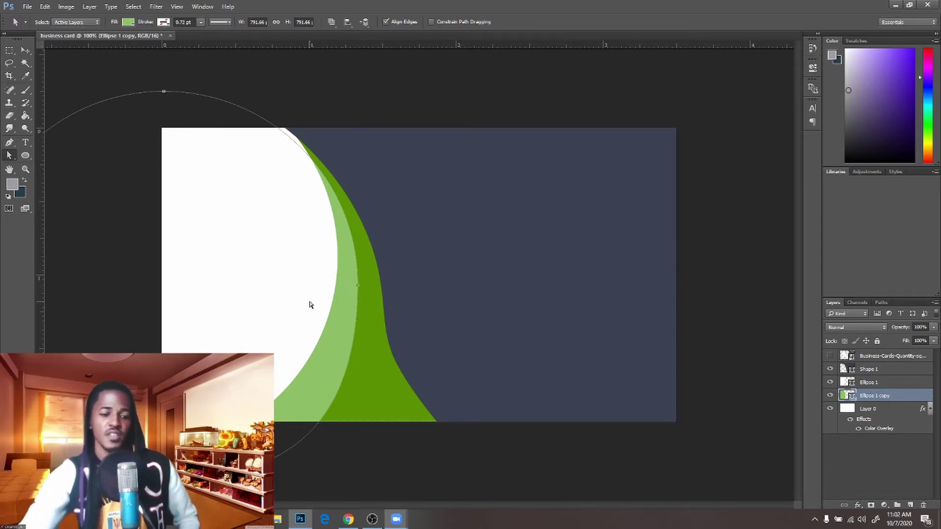
{"action": "key", "text": "v"}
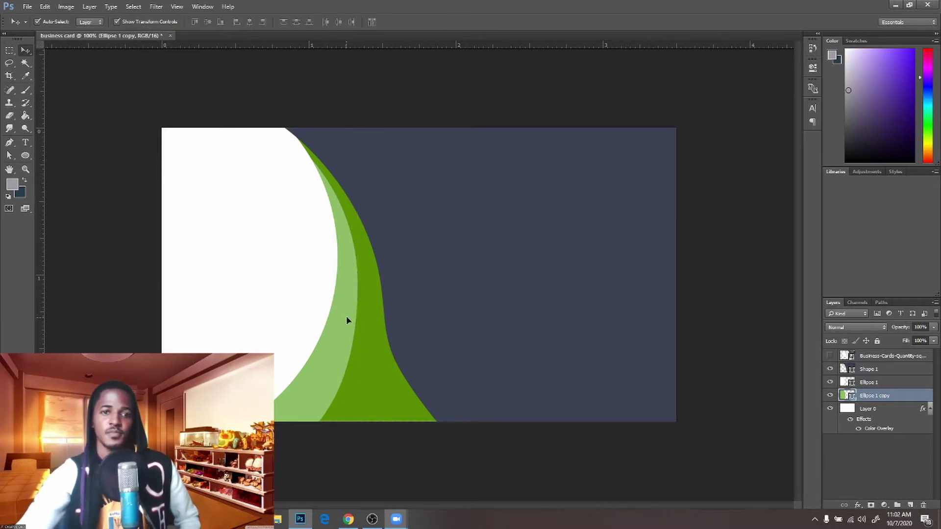
{"action": "left_click_drag", "start_coordinate": [347, 316], "coordinate": [353, 318]}
{"action": "left_click", "coordinate": [412, 82]}
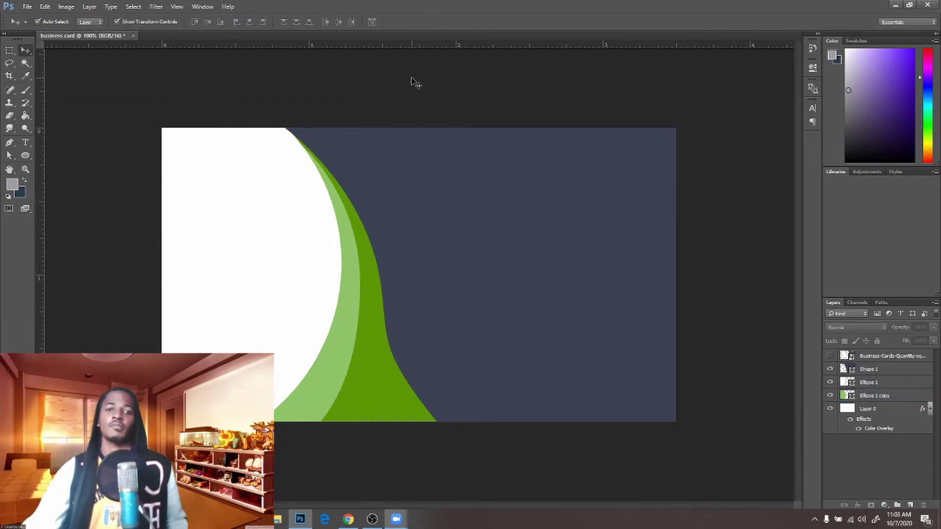
{"action": "left_click", "coordinate": [831, 357]}
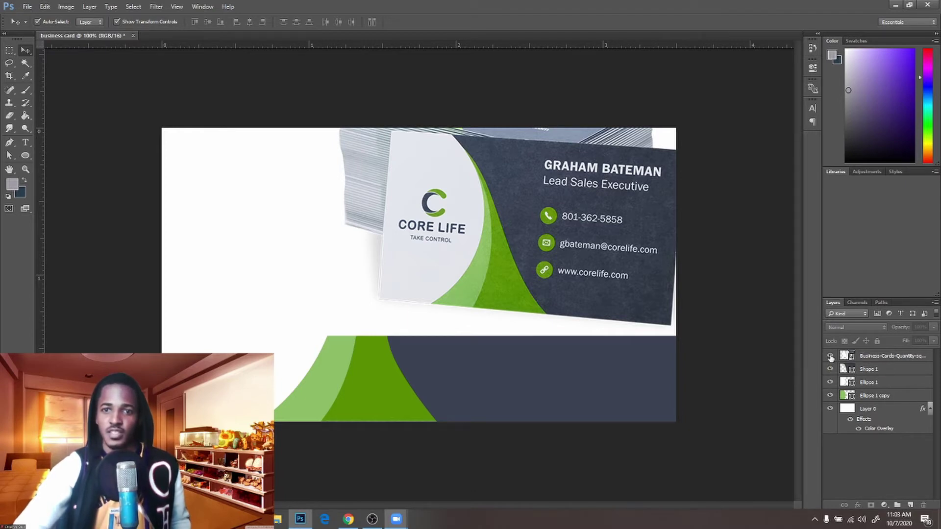
{"action": "left_click", "coordinate": [830, 357]}
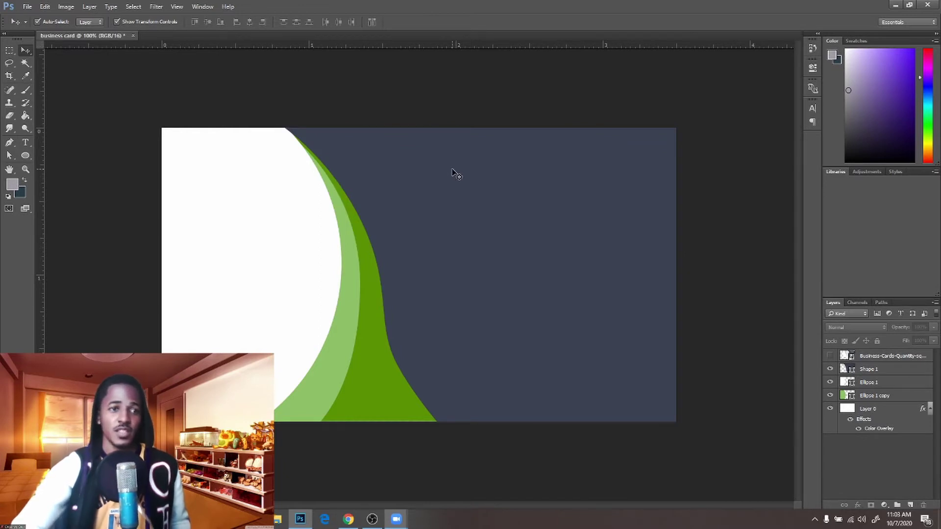
{"action": "key", "text": "t"}
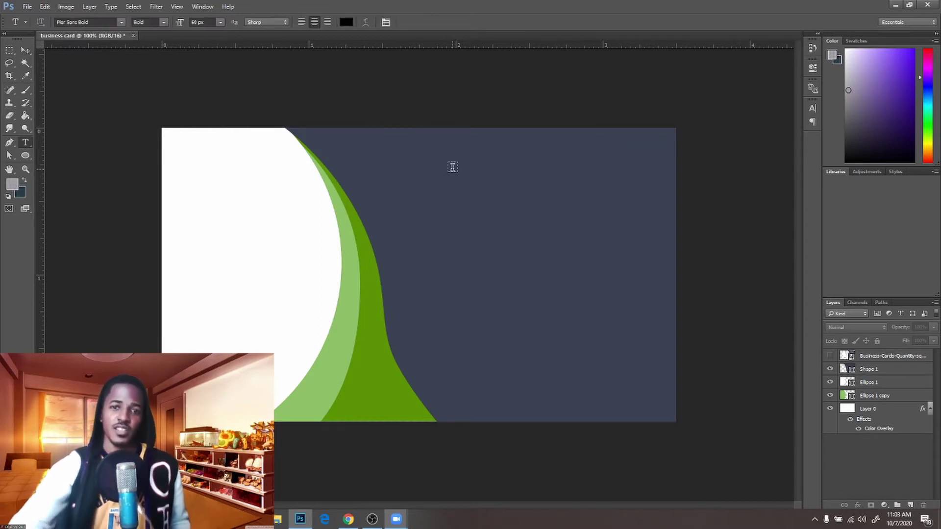
Type the cardholder's full name in capitals near the top of the navy panel as a new text layer
{"action": "right_click", "coordinate": [27, 143]}
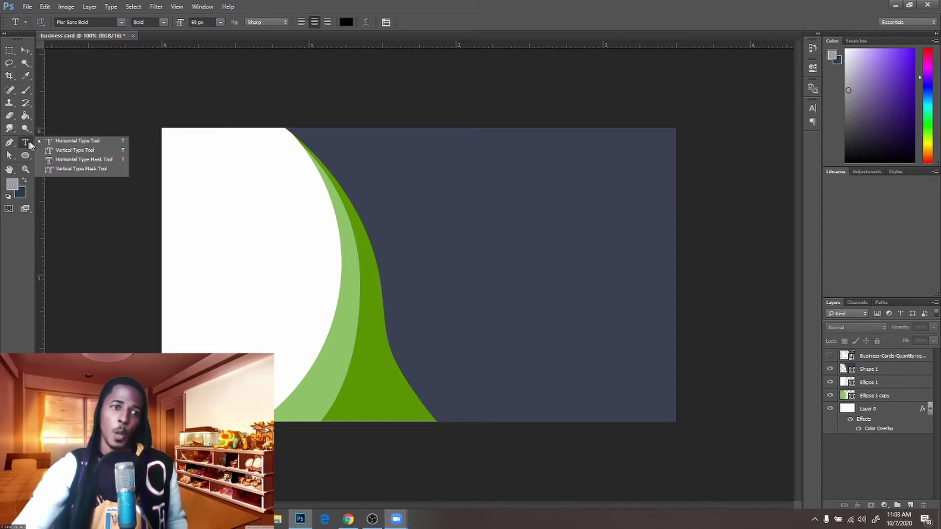
{"action": "left_click", "coordinate": [76, 142]}
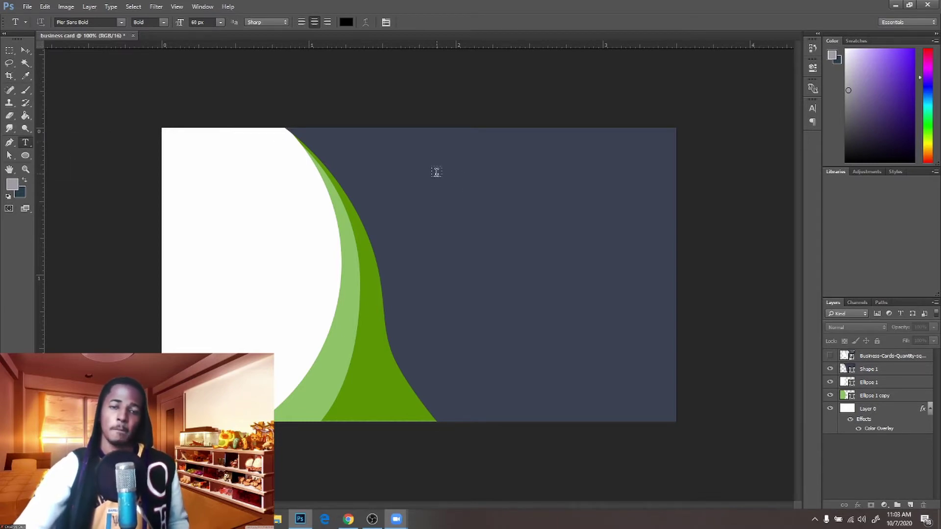
{"action": "left_click", "coordinate": [466, 163]}
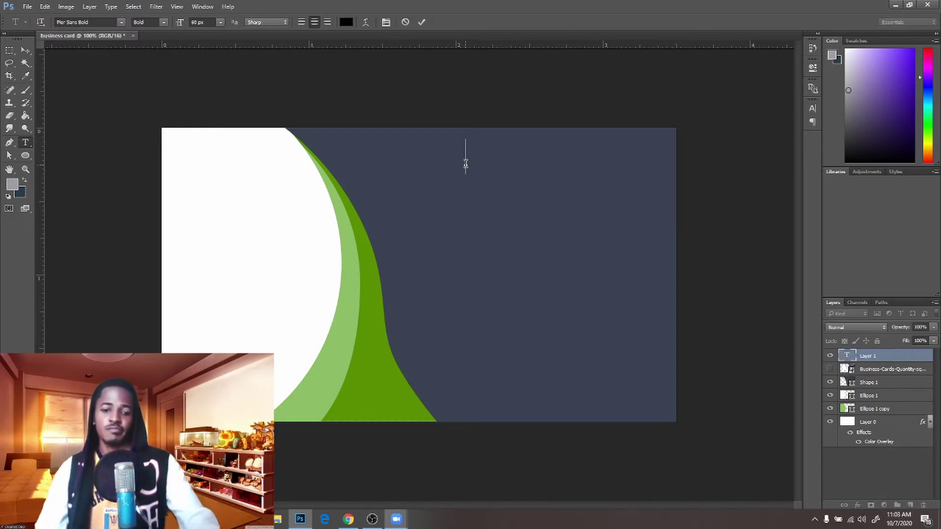
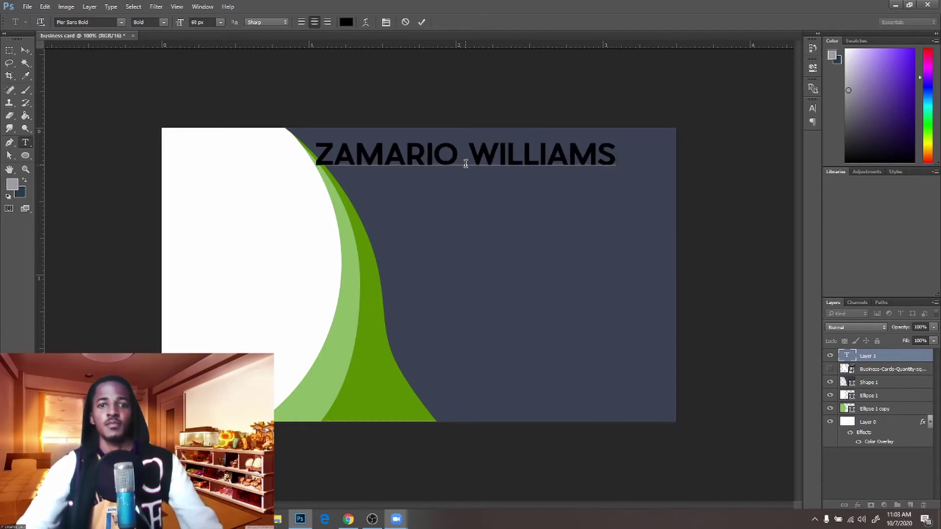
{"action": "key", "text": "Return"}
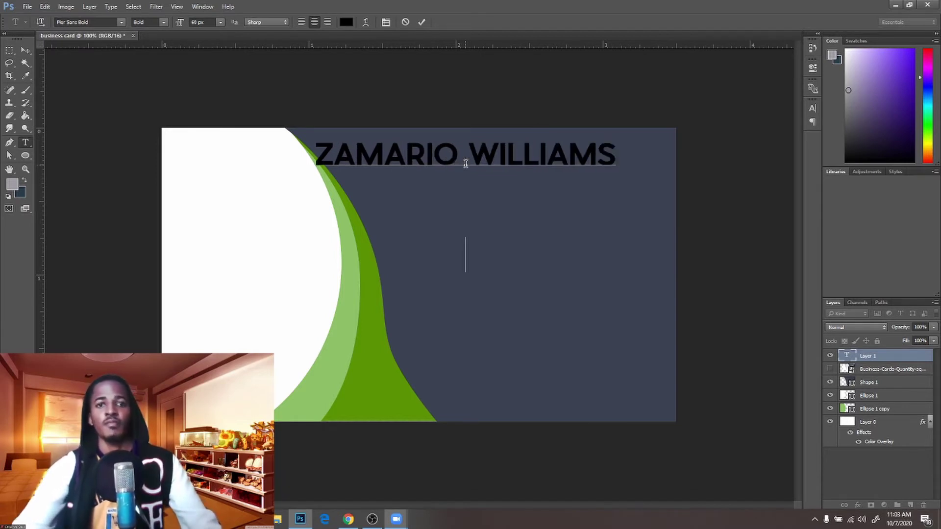
{"action": "left_click", "coordinate": [423, 23]}
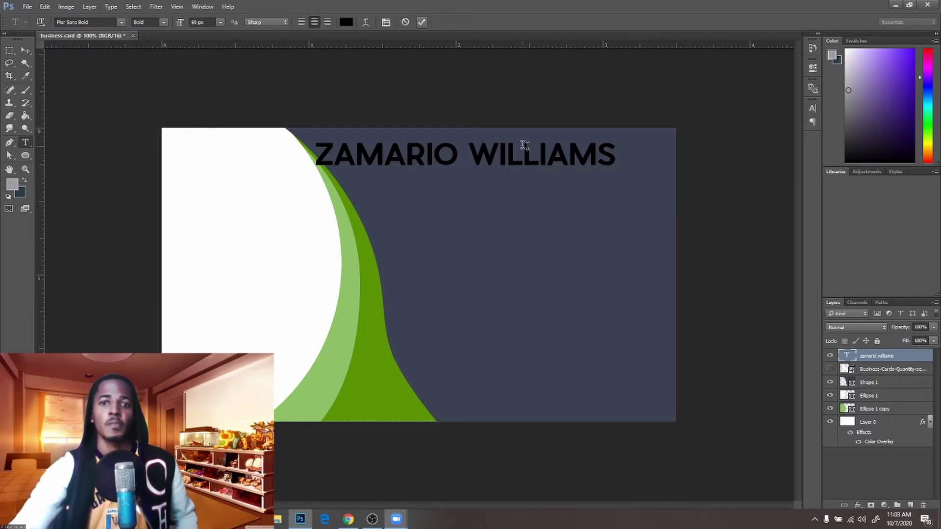
{"action": "left_click", "coordinate": [24, 50]}
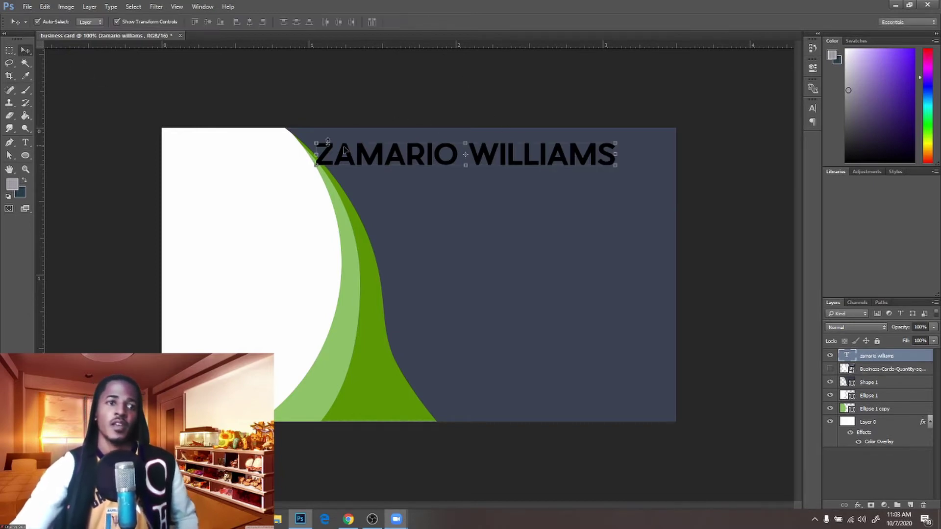
Move the name further right along the top of the navy panel and confirm it
{"action": "left_click_drag", "start_coordinate": [463, 156], "coordinate": [524, 158]}
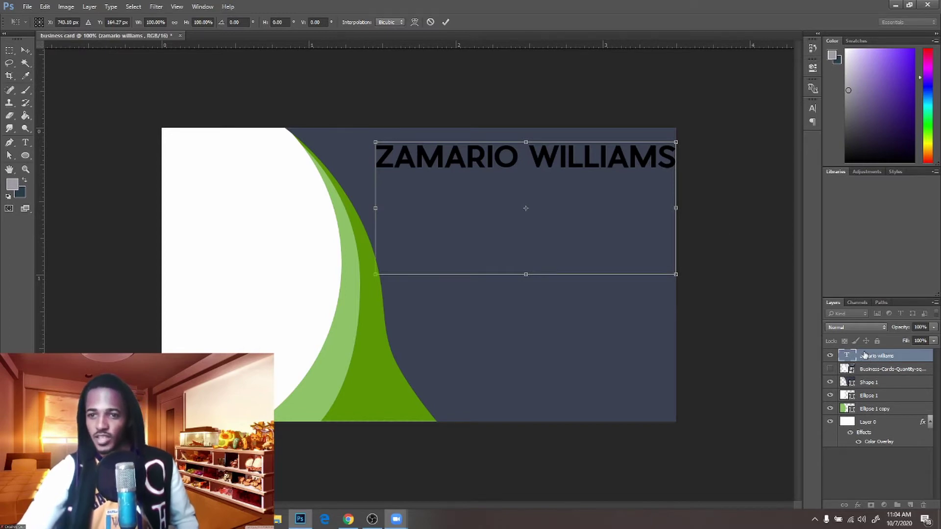
{"action": "left_click", "coordinate": [445, 22]}
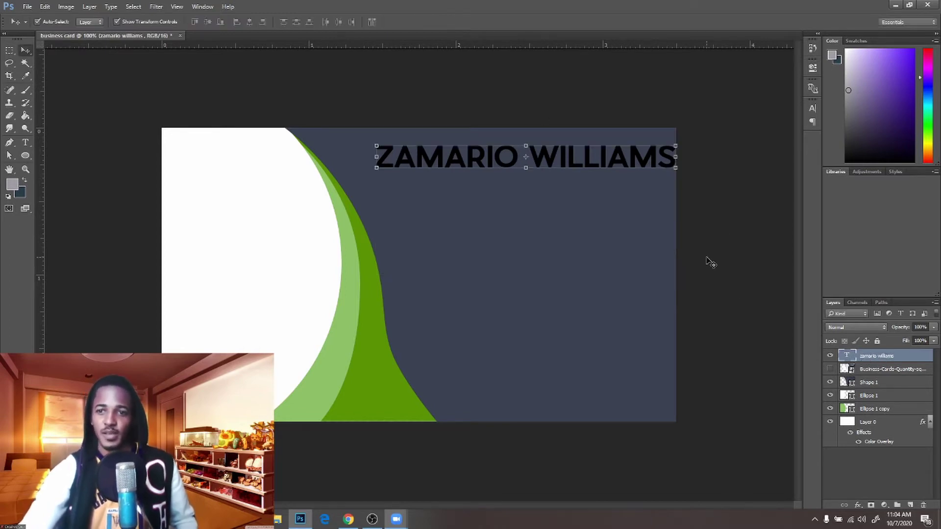
{"action": "left_click", "coordinate": [813, 109]}
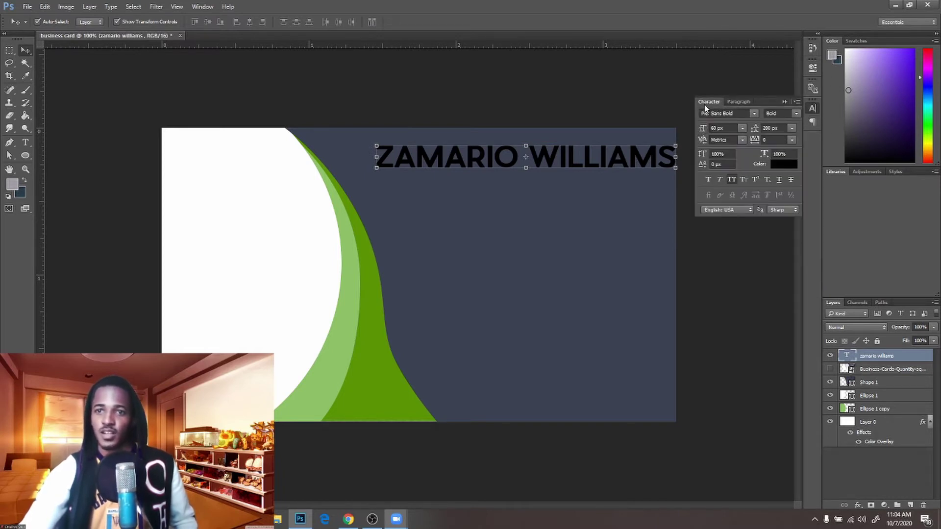
Toggle All Caps on the name several times, ending in full capitals
{"action": "left_click", "coordinate": [734, 181]}
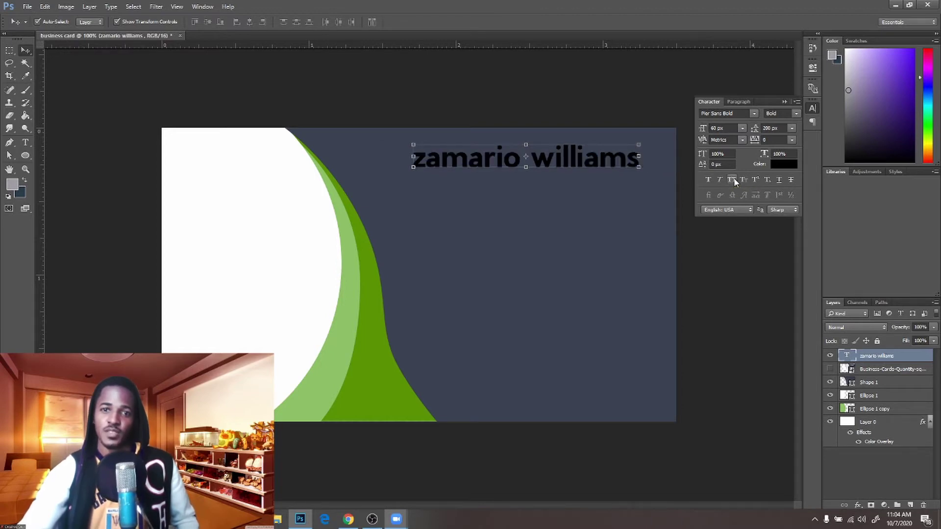
{"action": "left_click", "coordinate": [733, 180]}
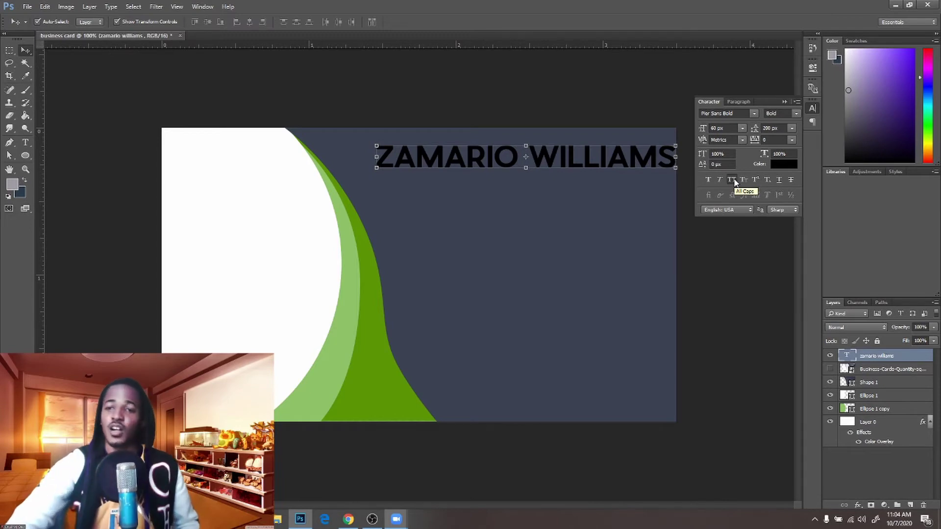
{"action": "left_click", "coordinate": [732, 179]}
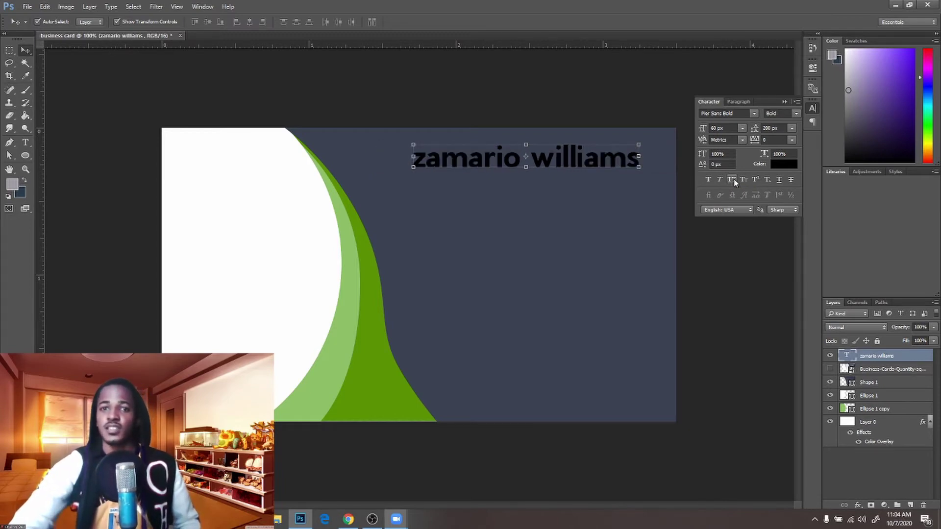
{"action": "left_click", "coordinate": [732, 180]}
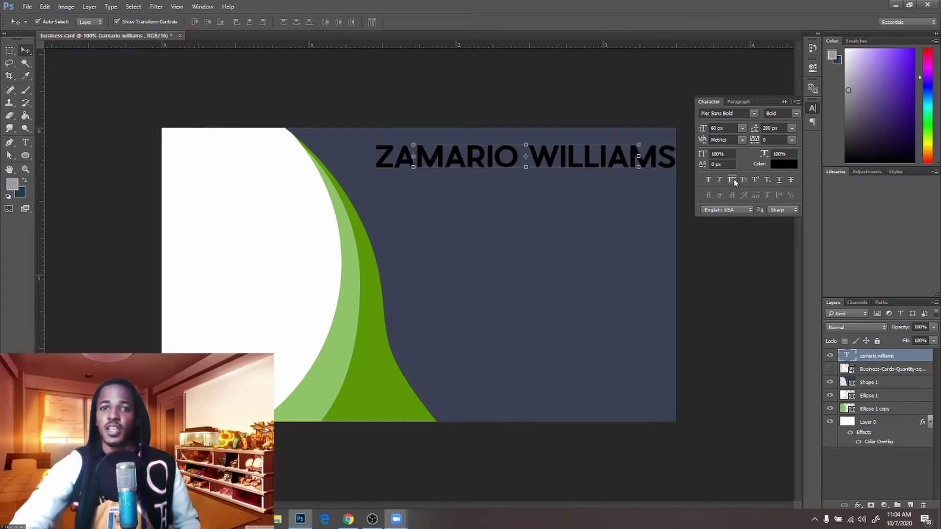
{"action": "left_click", "coordinate": [733, 180]}
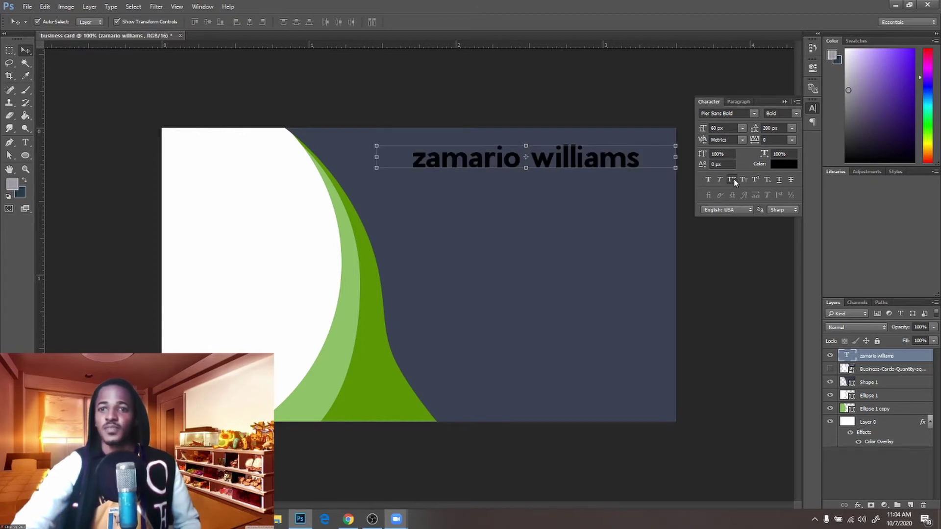
{"action": "left_click", "coordinate": [732, 179]}
Preview Faux Bold, Faux Italic, Underline and Small Caps on the name, ending on All Caps
{"action": "left_click", "coordinate": [709, 180]}
{"action": "left_click", "coordinate": [709, 179]}
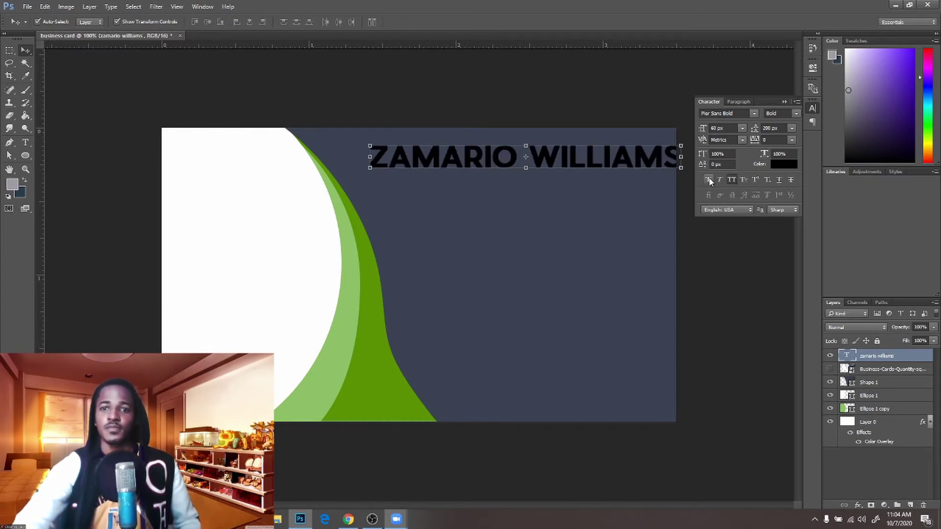
{"action": "left_click", "coordinate": [720, 180]}
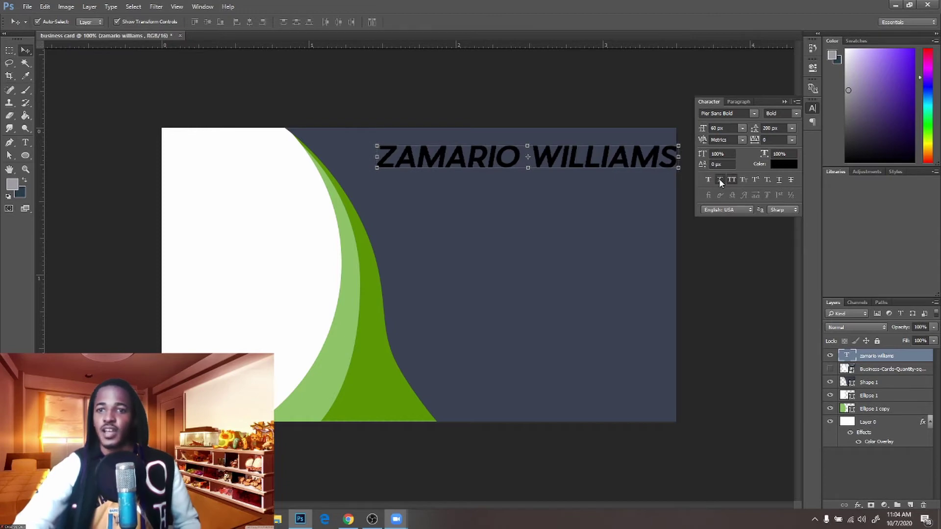
{"action": "left_click", "coordinate": [719, 180]}
{"action": "left_click", "coordinate": [781, 178]}
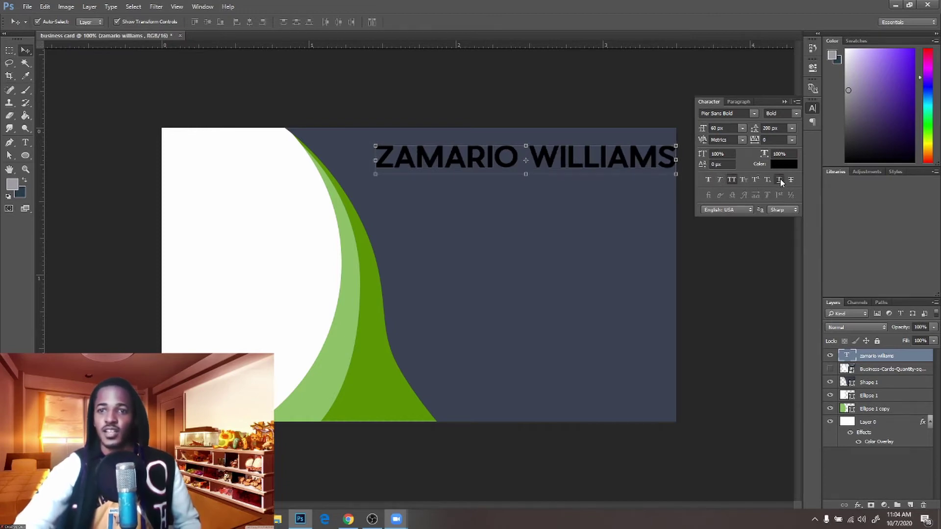
{"action": "left_click", "coordinate": [780, 178]}
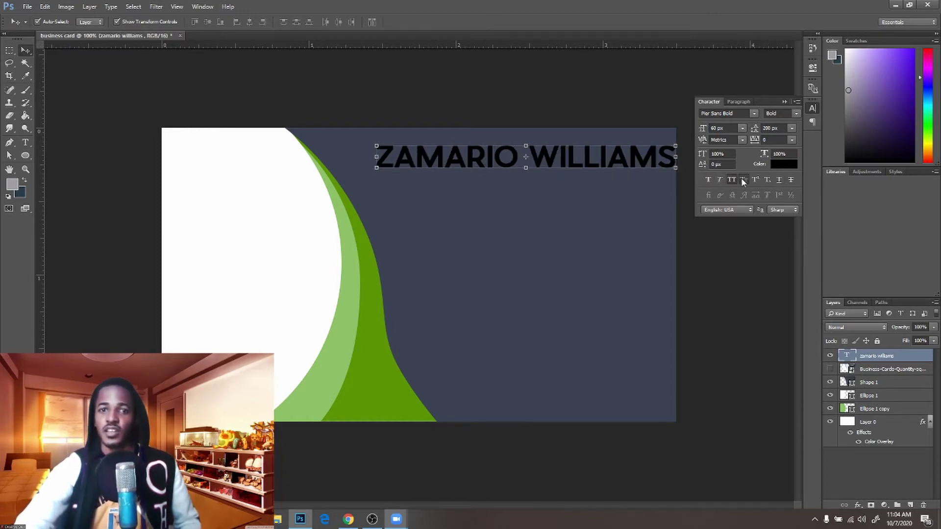
{"action": "left_click", "coordinate": [741, 178]}
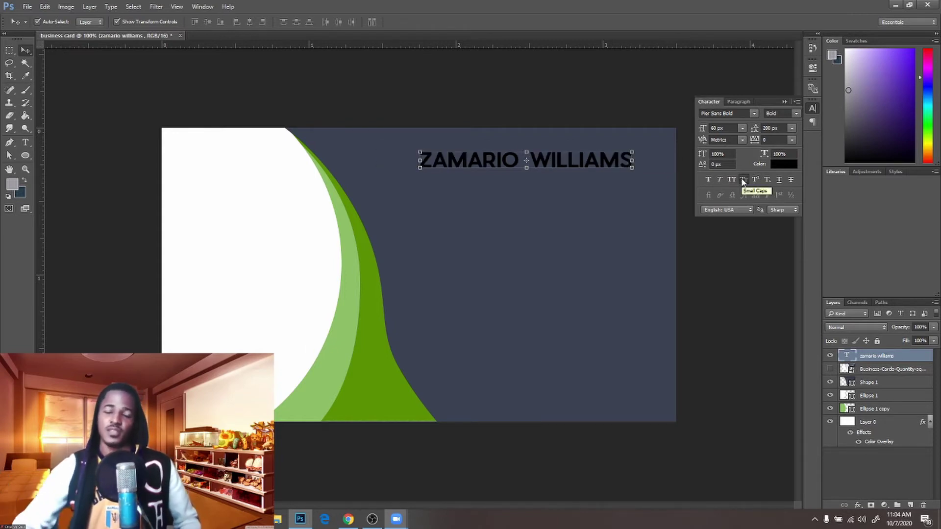
{"action": "left_click", "coordinate": [732, 179]}
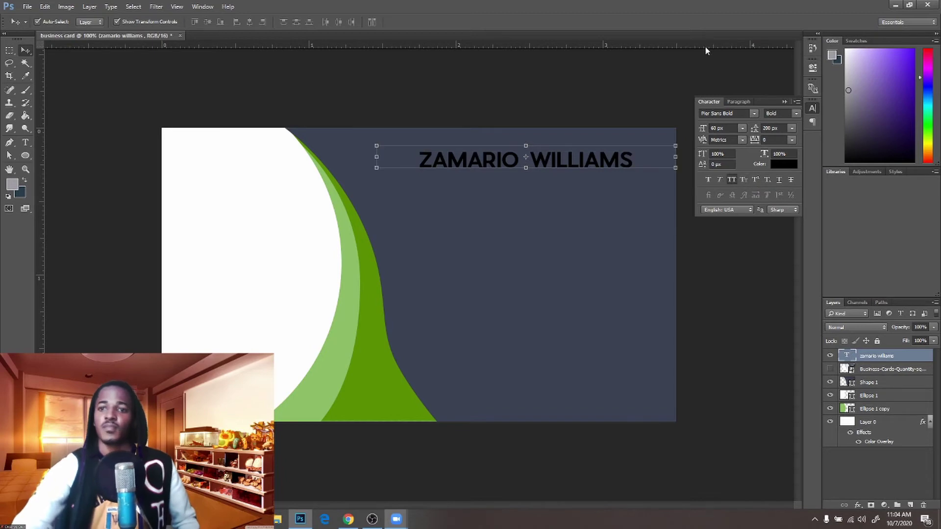
Scale the name text down to about 87% with Free Transform
{"action": "left_click", "coordinate": [783, 102]}
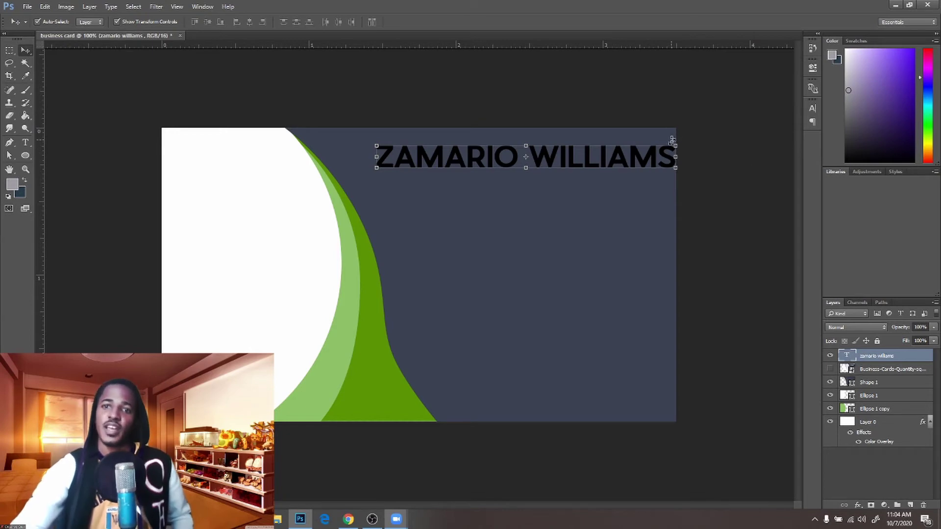
{"action": "left_click", "coordinate": [675, 144]}
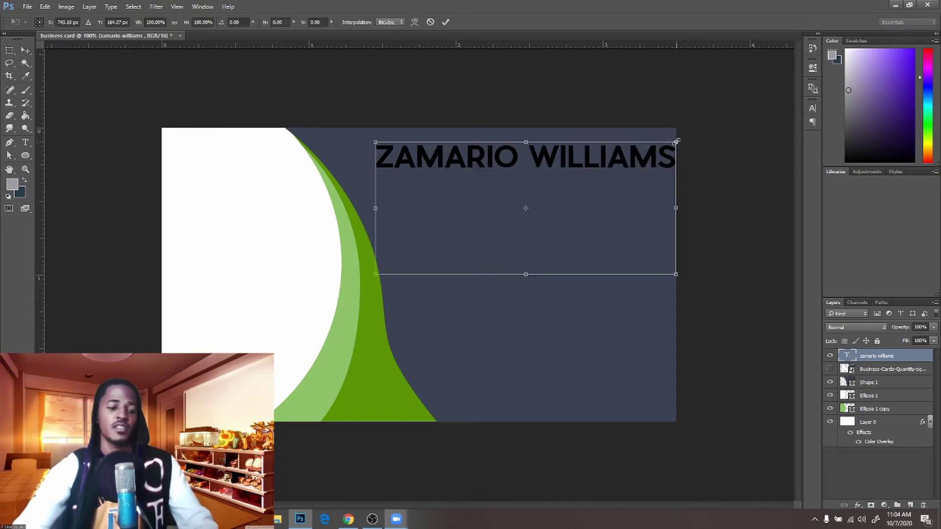
{"action": "left_click_drag", "start_coordinate": [676, 142], "coordinate": [656, 151]}
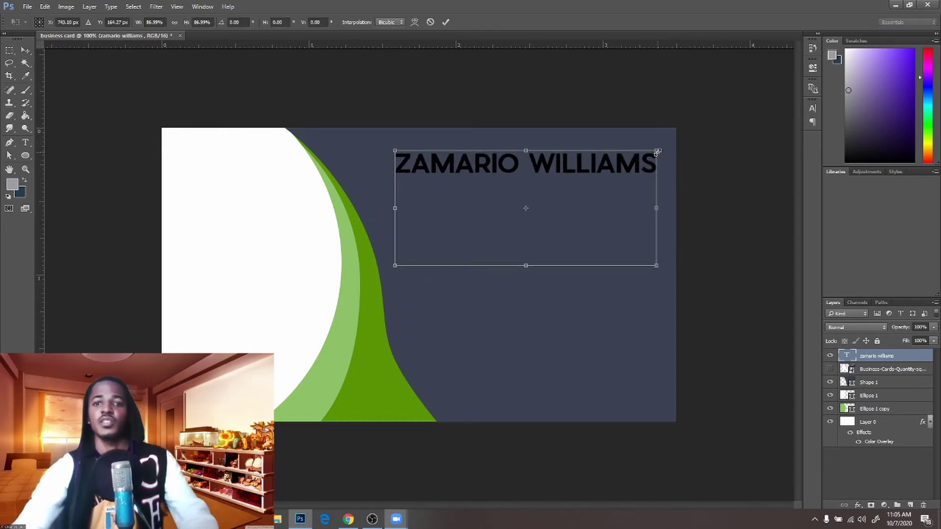
{"action": "left_click", "coordinate": [446, 25]}
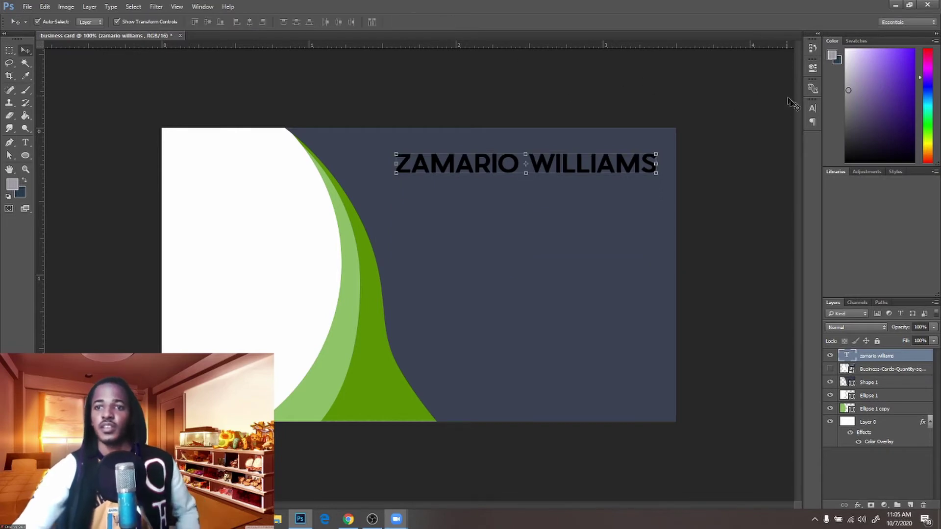
Set the name's font size to 50 px and change its colour to white
{"action": "left_click", "coordinate": [811, 108]}
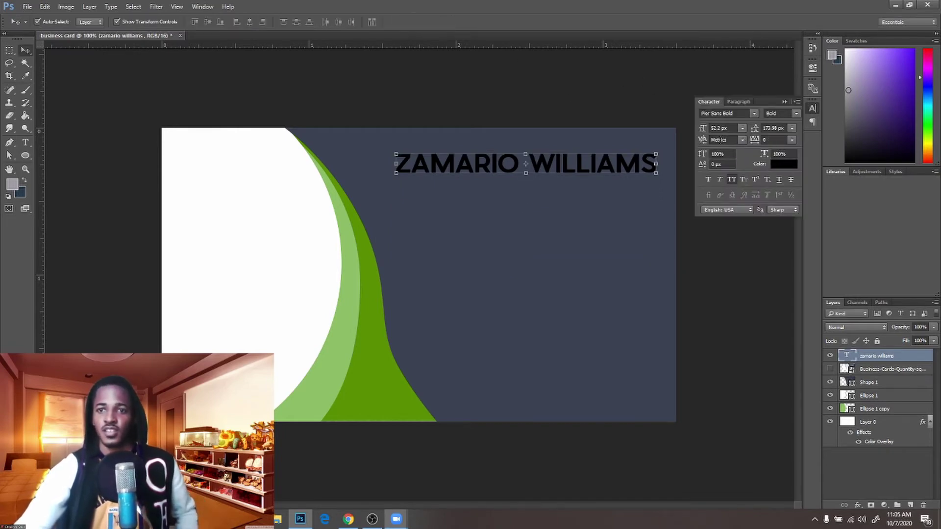
{"action": "left_click", "coordinate": [722, 129]}
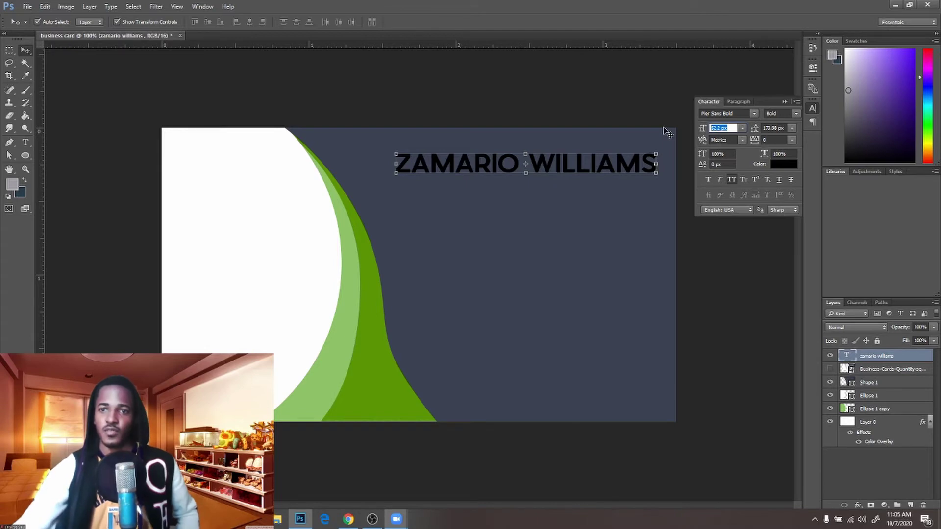
{"action": "type", "text": "50"}
{"action": "key", "text": "Return"}
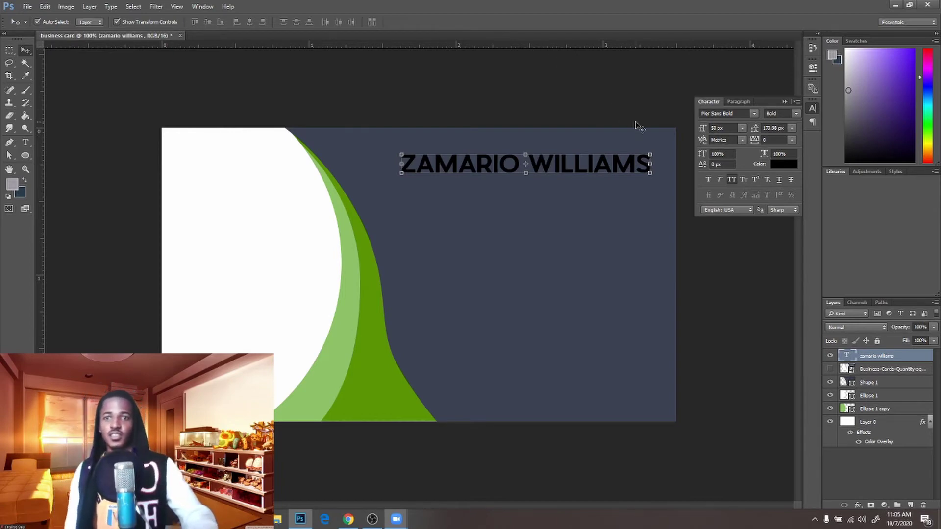
{"action": "left_click", "coordinate": [780, 165]}
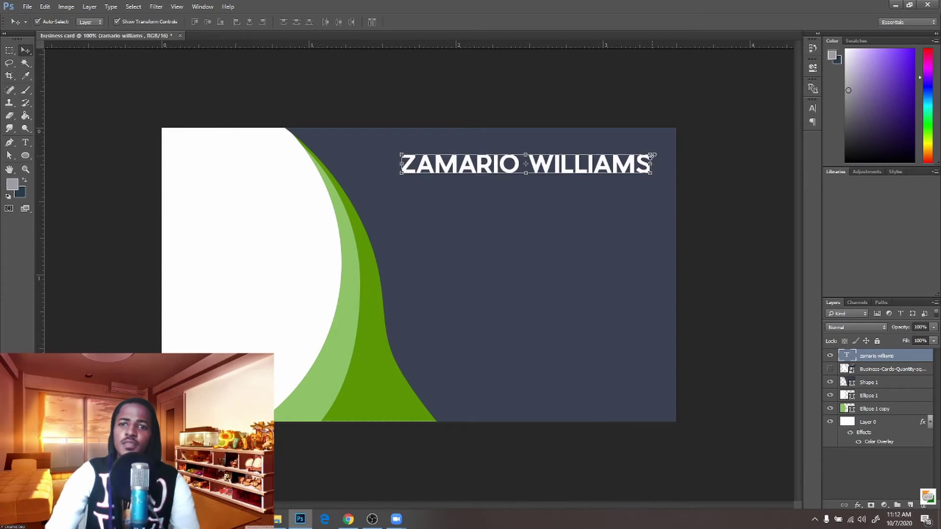
Scale the name slightly smaller again and nudge it up and to the right
{"action": "left_click_drag", "start_coordinate": [648, 154], "coordinate": [627, 166]}
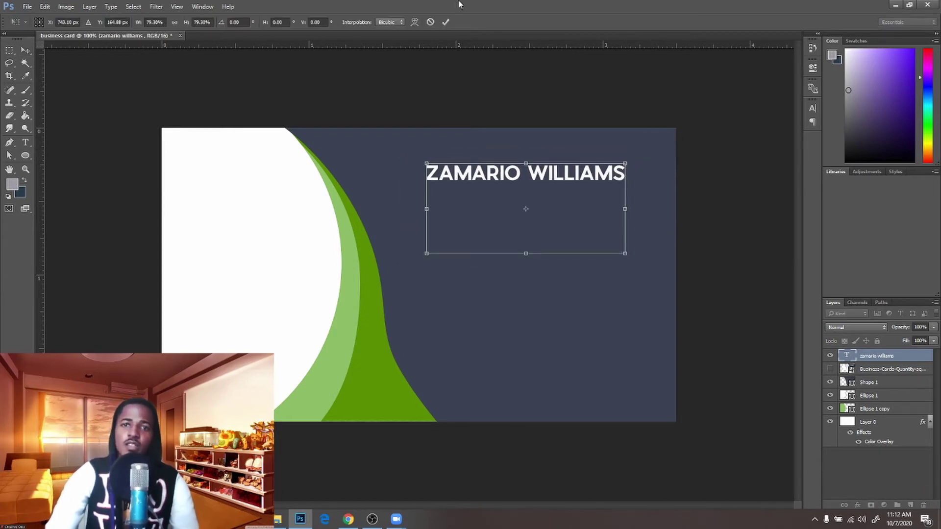
{"action": "left_click", "coordinate": [446, 21]}
{"action": "left_click_drag", "start_coordinate": [552, 126], "coordinate": [560, 122]}
Type the title 'GRAPHIC 1DESIGNER' as a new text layer mid-card
{"action": "left_click", "coordinate": [574, 252], "text": "ctrl"}
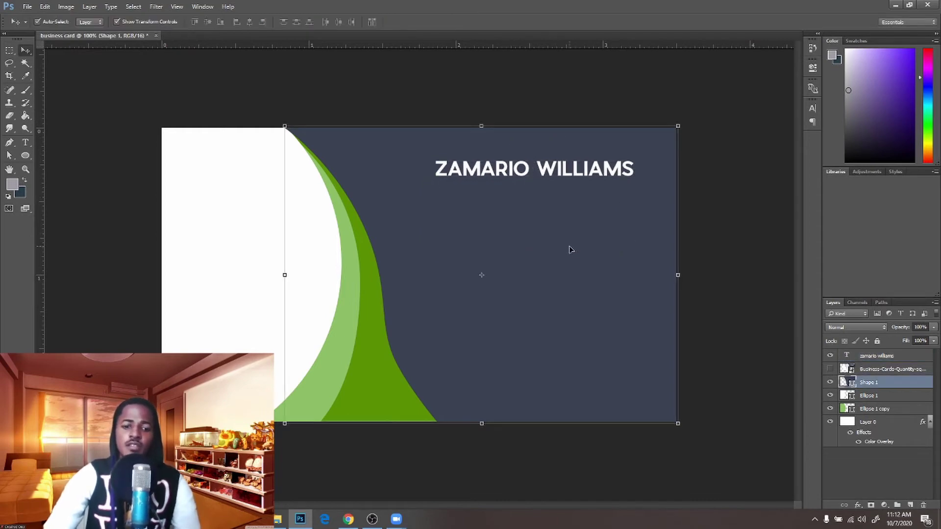
{"action": "key", "text": "t"}
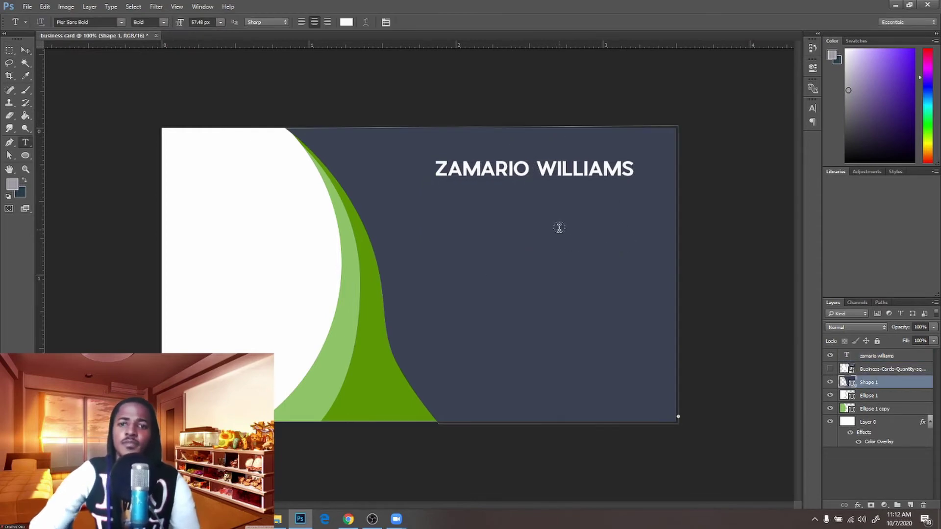
{"action": "left_click", "coordinate": [561, 225]}
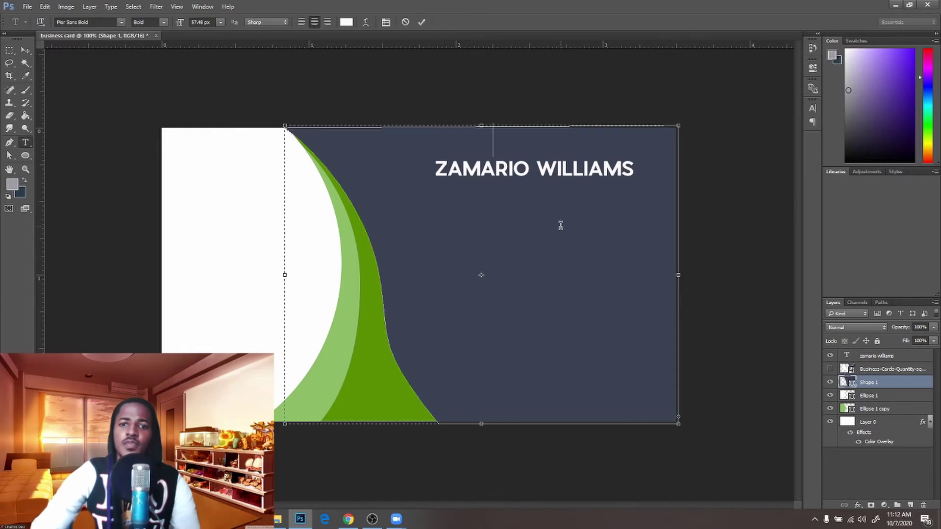
{"action": "left_click", "coordinate": [405, 22]}
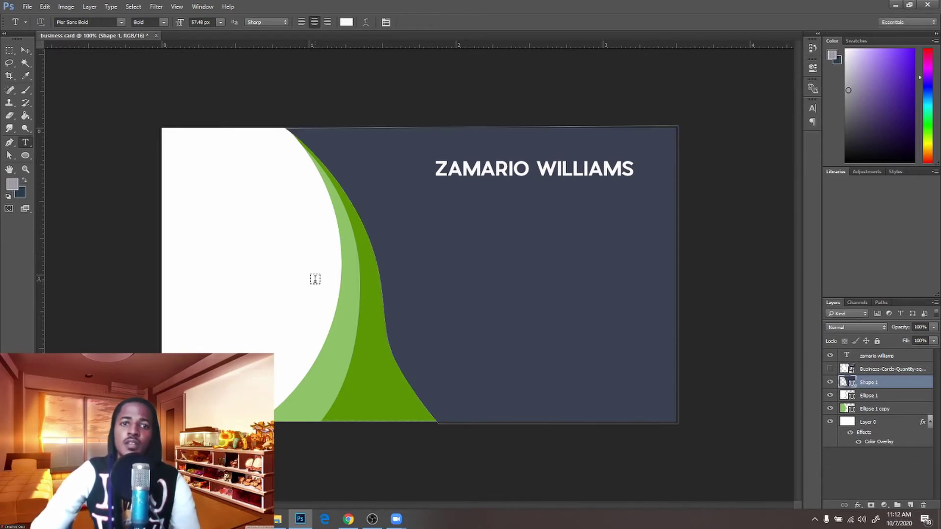
{"action": "left_click", "coordinate": [354, 270]}
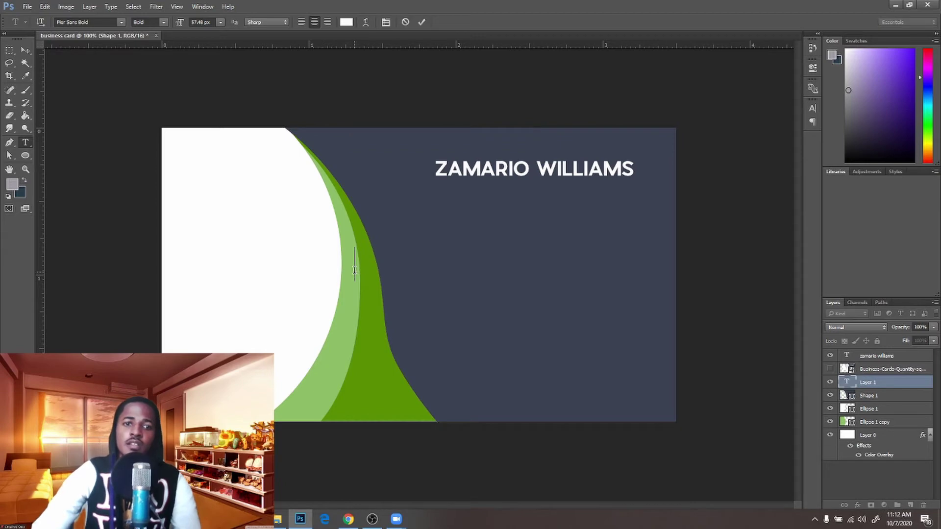
{"action": "type", "text": "GR"}
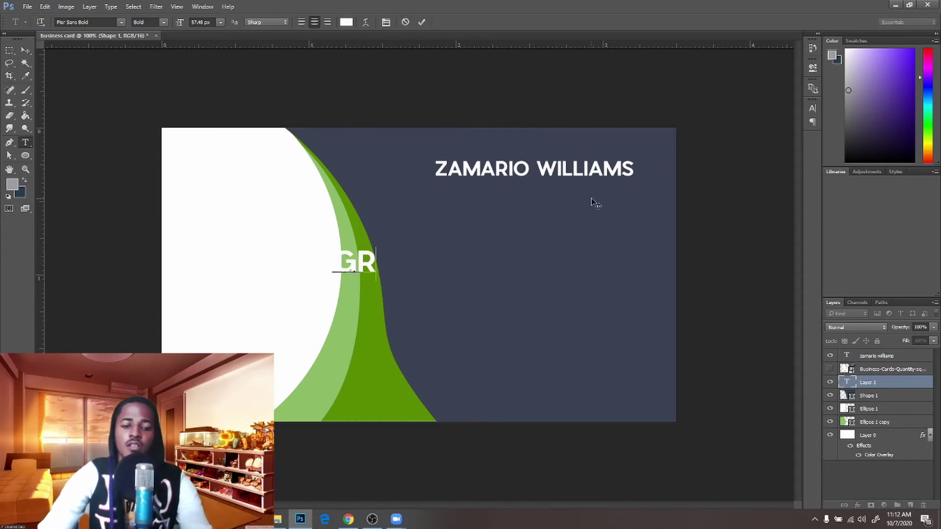
{"action": "type", "text": "APHIC "}
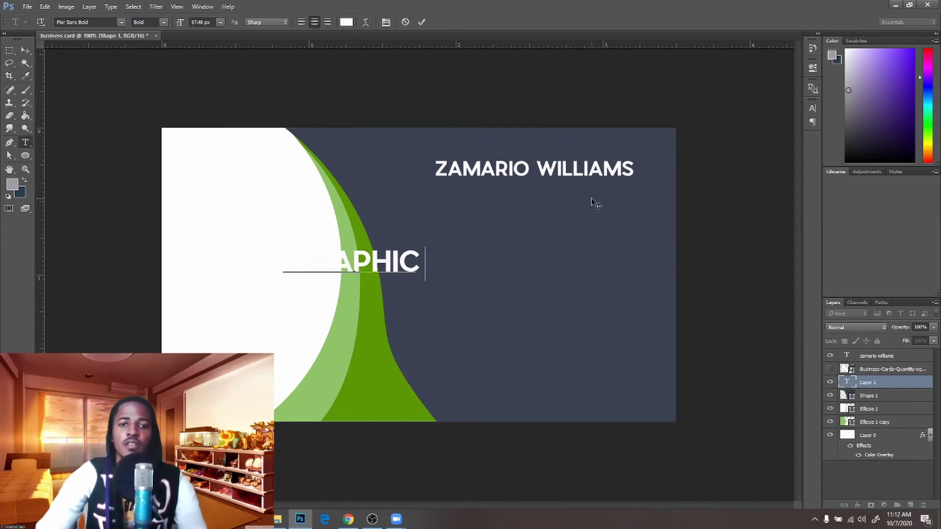
{"action": "type", "text": "1DESIGNER"}
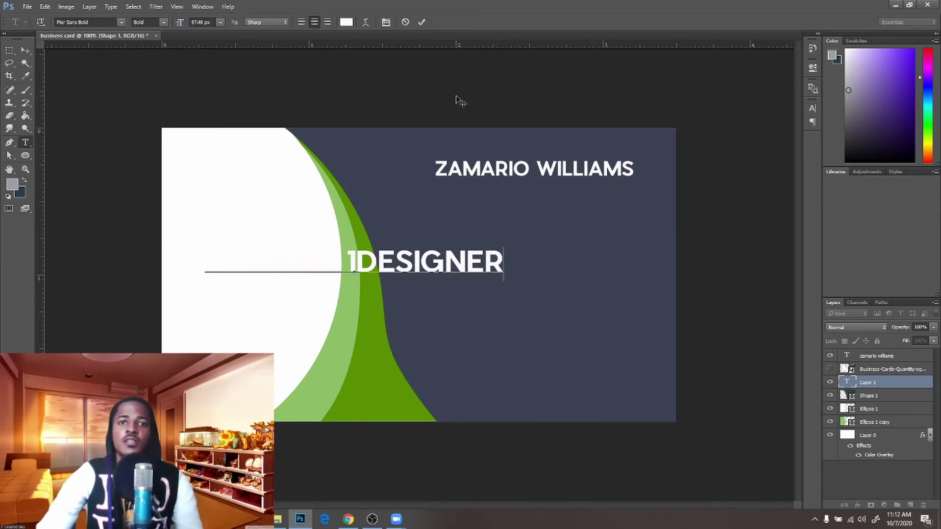
{"action": "left_click", "coordinate": [422, 22]}
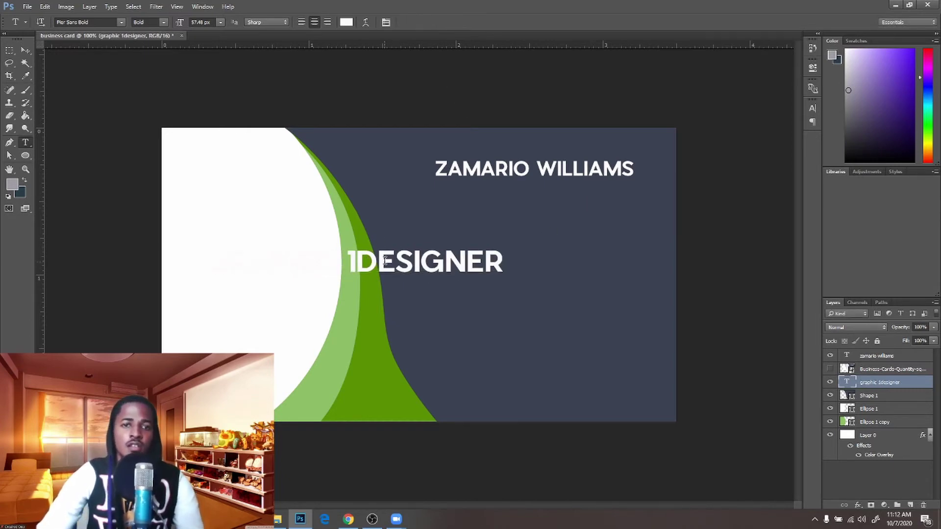
Move the title beneath the name and delete the stray '1' so it reads GRAPHIC DESIGNER
{"action": "key", "text": "v"}
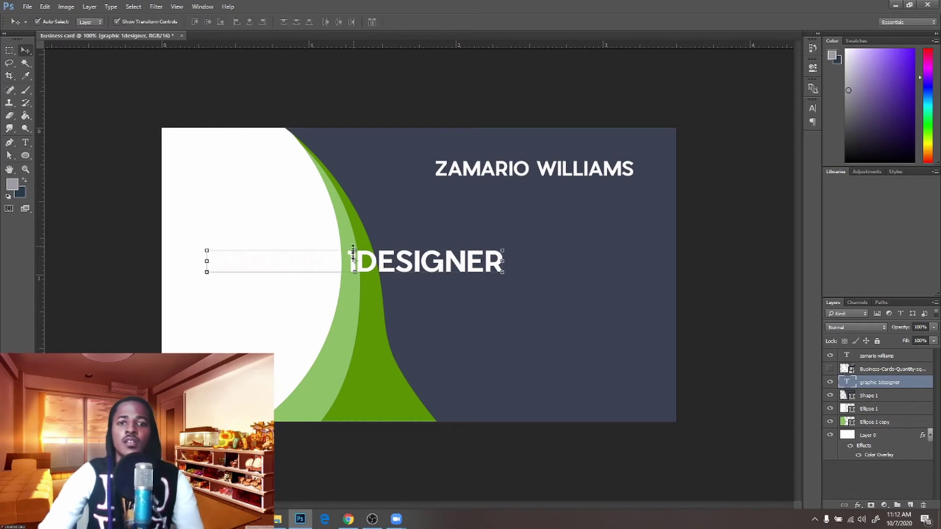
{"action": "left_click_drag", "start_coordinate": [402, 303], "coordinate": [573, 253]}
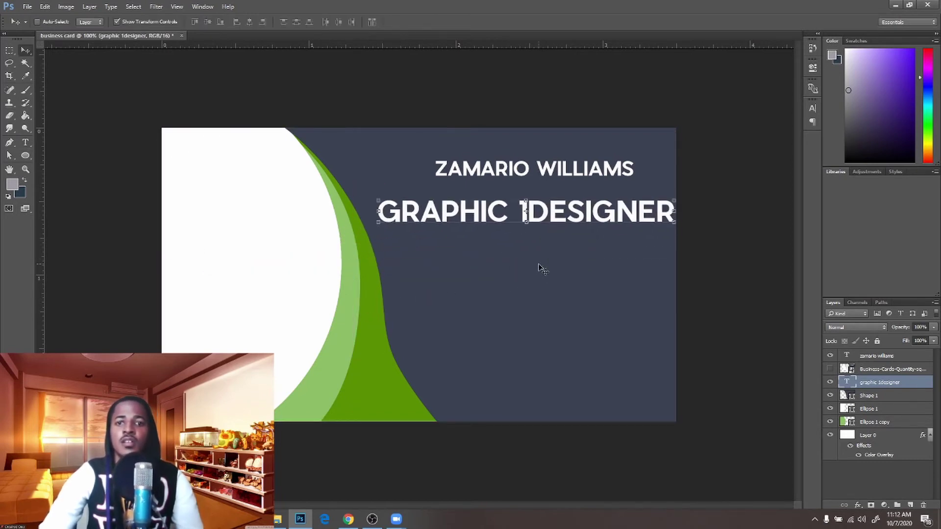
{"action": "key", "text": "t"}
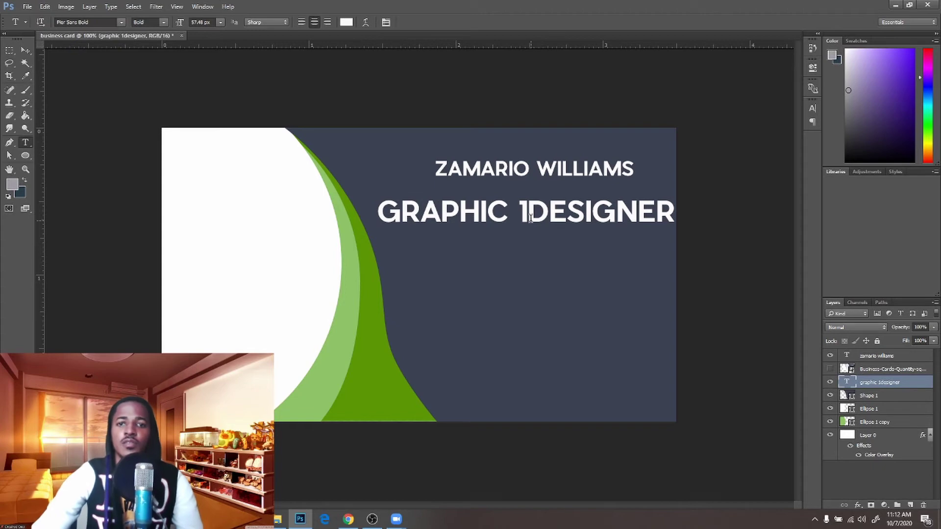
{"action": "left_click", "coordinate": [531, 214]}
{"action": "key", "text": "BackSpace"}
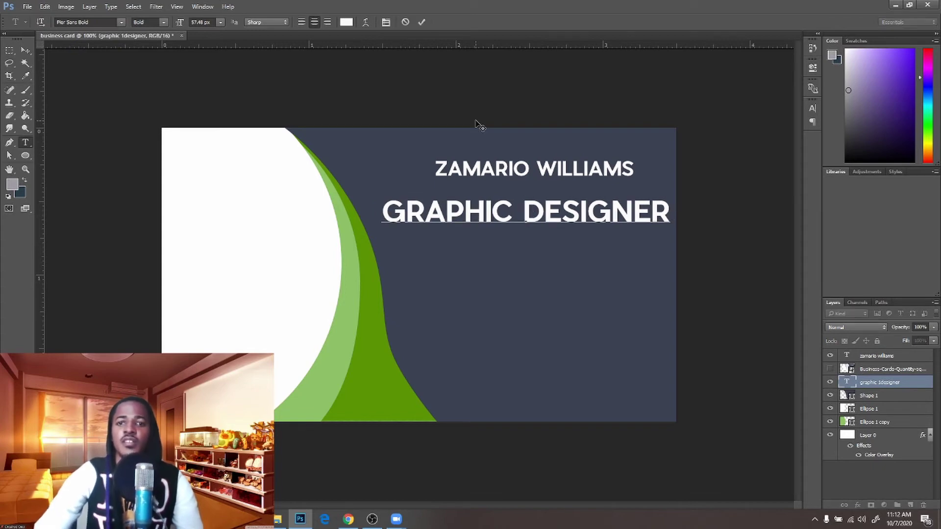
{"action": "left_click", "coordinate": [421, 22]}
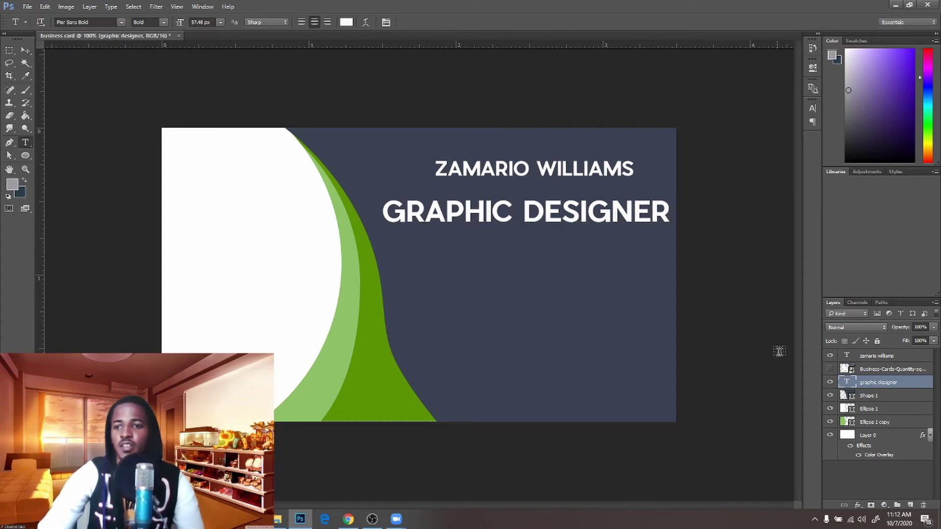
{"action": "left_click", "coordinate": [810, 107]}
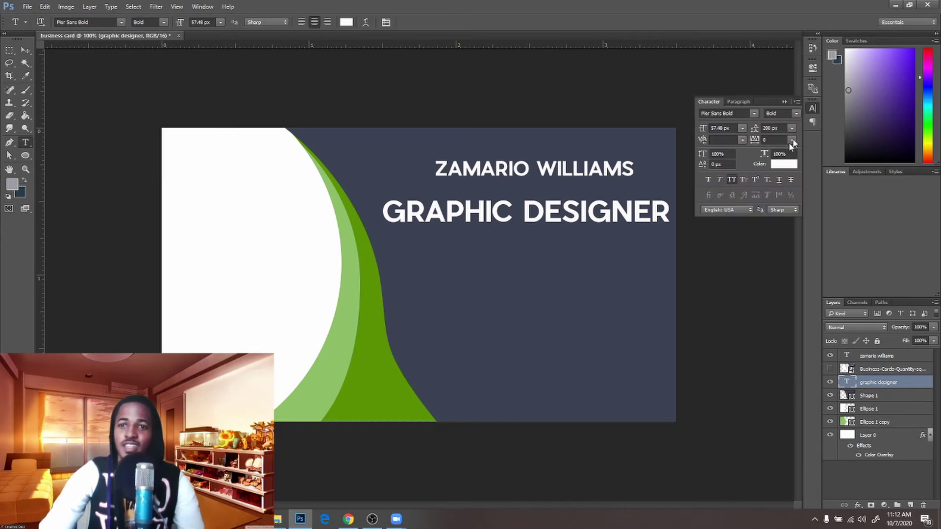
Turn off All Caps on the title and change its font to Bebas Neue Regular
{"action": "left_click", "coordinate": [730, 180]}
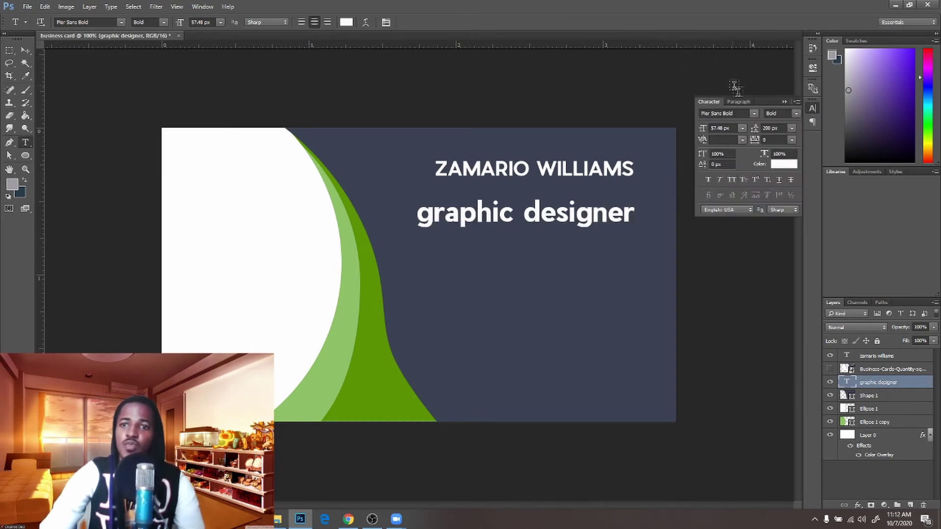
{"action": "left_click", "coordinate": [754, 114]}
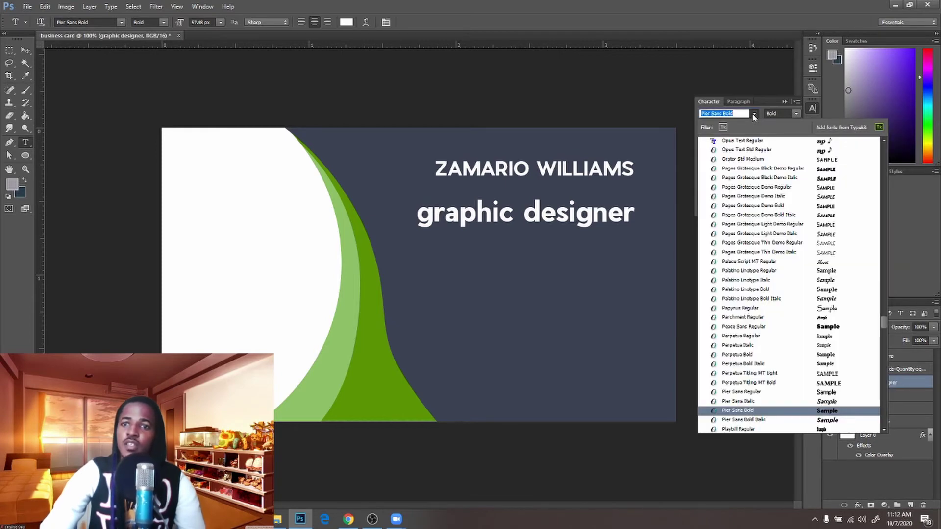
{"action": "key", "text": "BackSpace"}
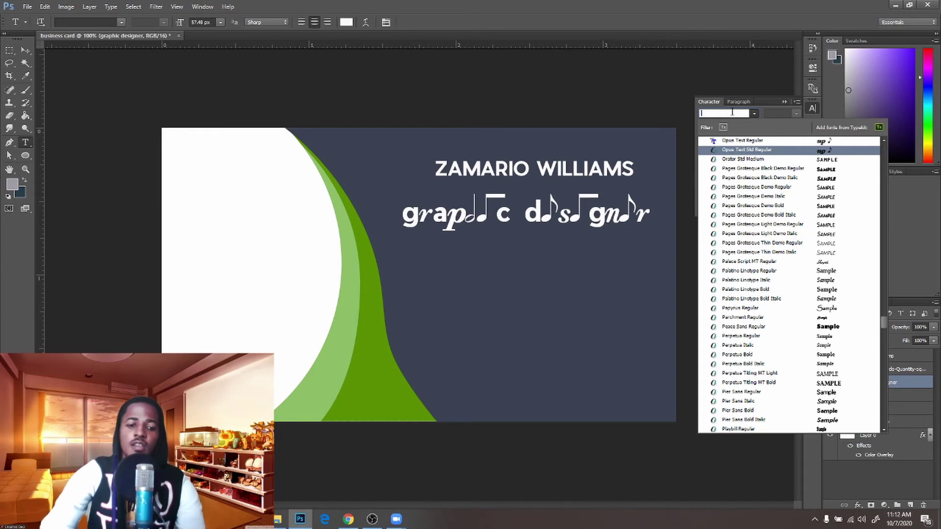
{"action": "type", "text": "beb"}
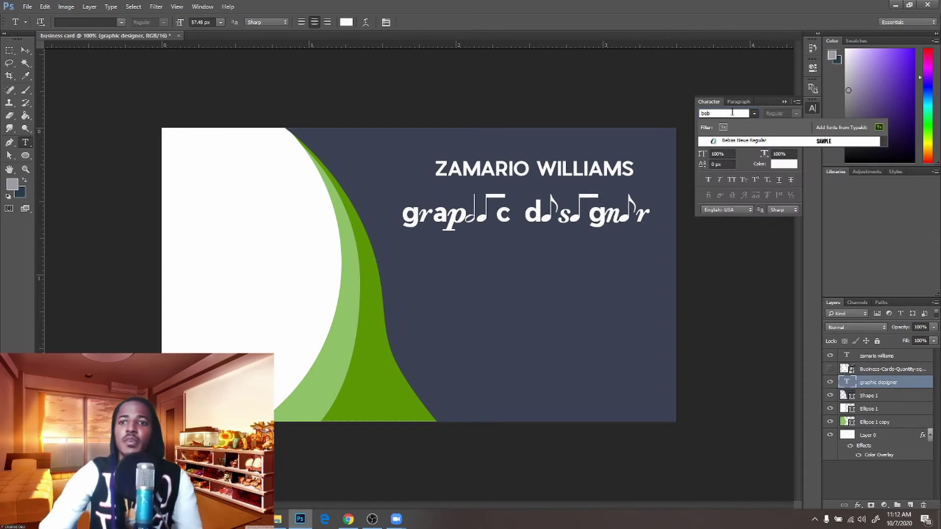
{"action": "key", "text": "Return"}
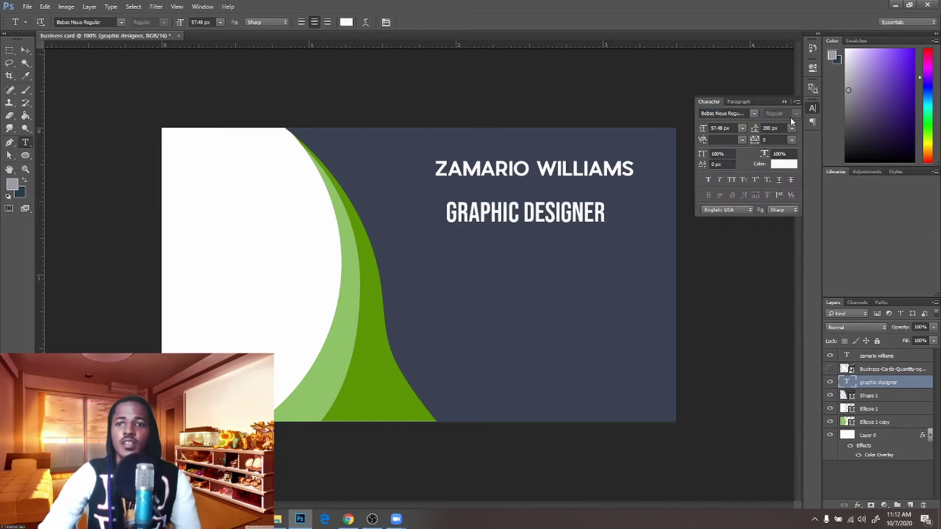
{"action": "left_click", "coordinate": [785, 102]}
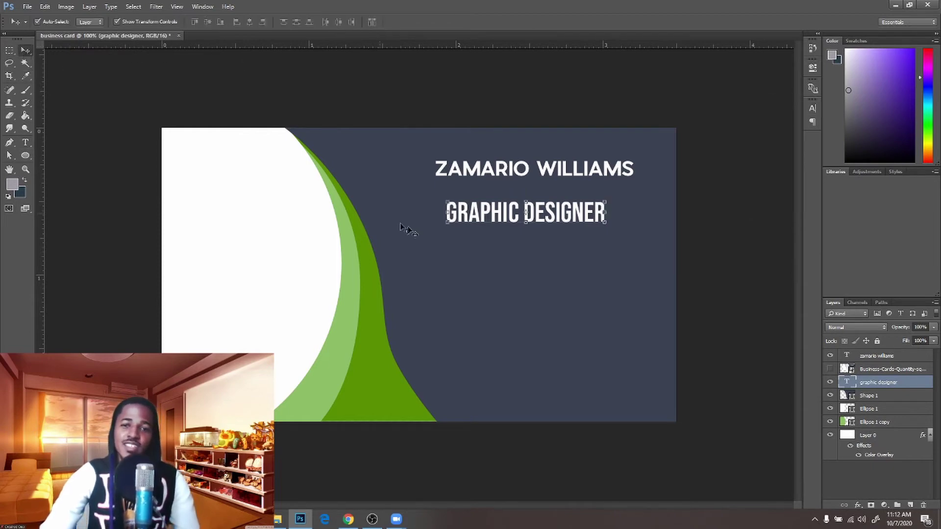
Scale the GRAPHIC DESIGNER title down to about 81%, discarding a trial widening
{"action": "left_click", "coordinate": [604, 224]}
{"action": "left_click_drag", "start_coordinate": [605, 230], "coordinate": [571, 195]}
{"action": "left_click", "coordinate": [446, 22]}
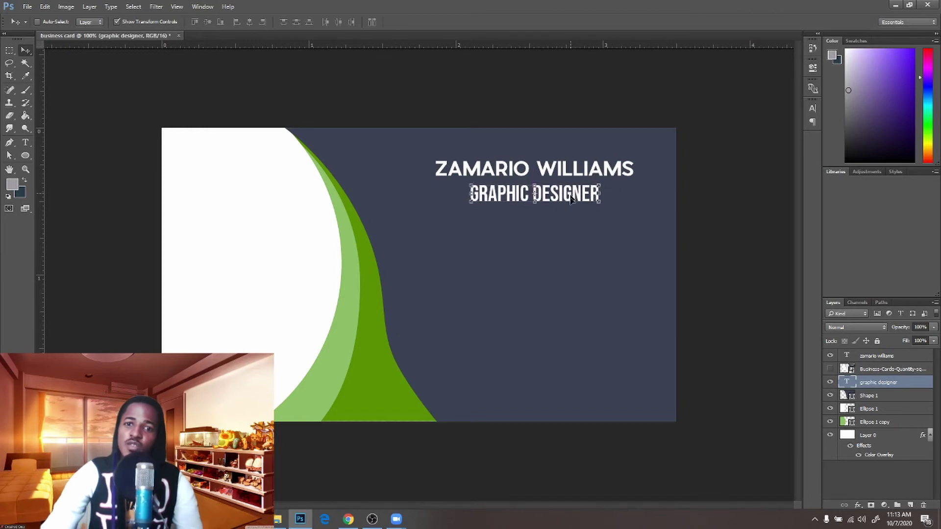
{"action": "left_click", "coordinate": [571, 231]}
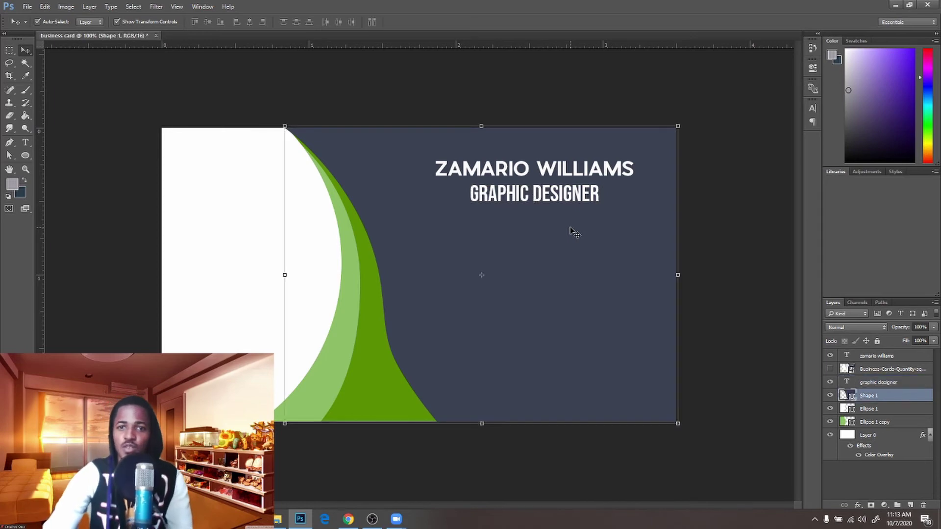
{"action": "left_click", "coordinate": [564, 201]}
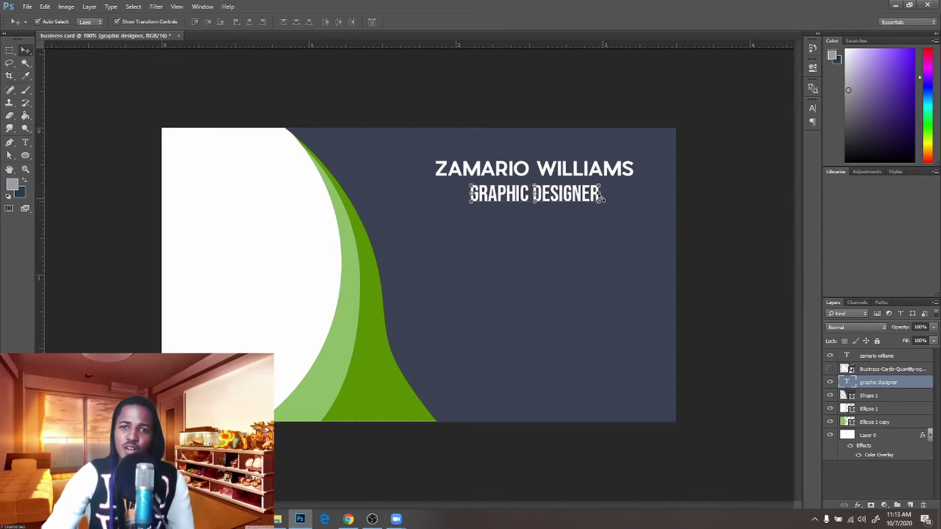
{"action": "left_click_drag", "start_coordinate": [601, 198], "coordinate": [628, 195]}
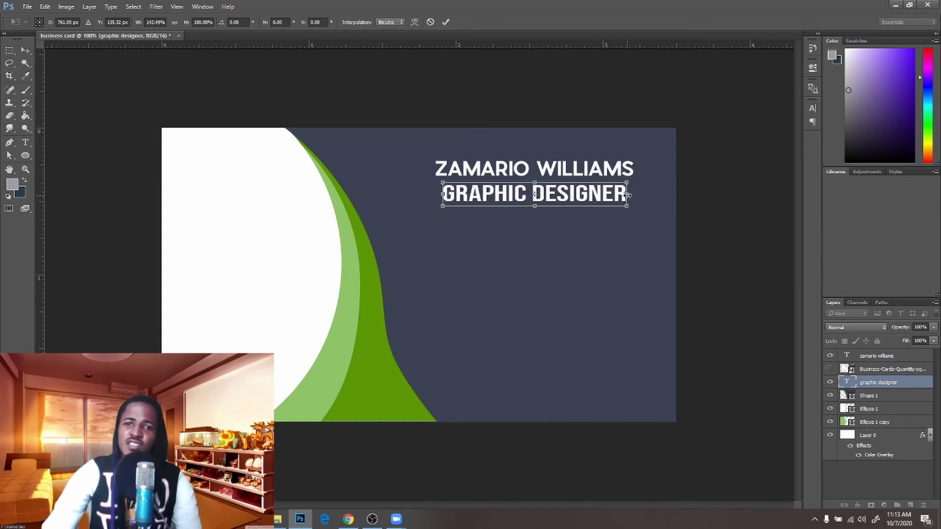
{"action": "left_click", "coordinate": [430, 21]}
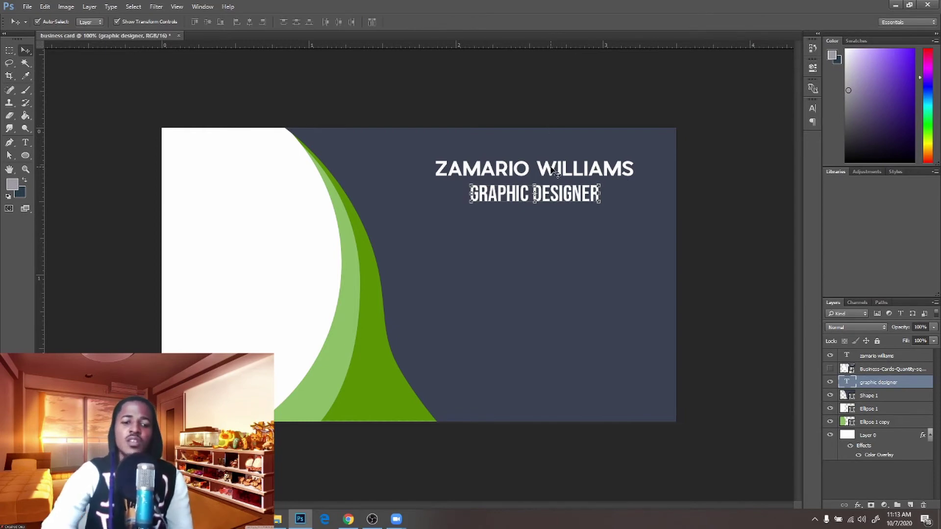
Remove the stray space inside DESIGNER so it reads as one word
{"action": "key", "text": "t"}
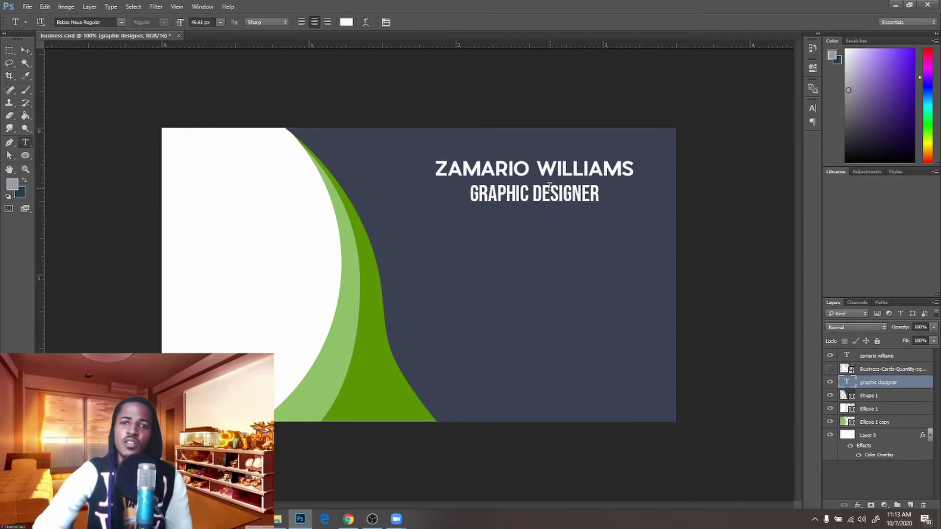
{"action": "left_click", "coordinate": [550, 191]}
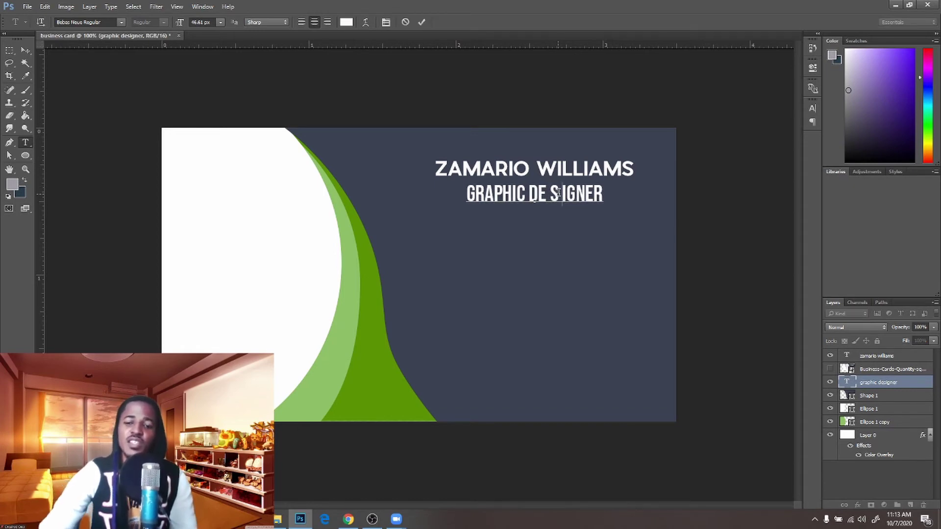
{"action": "key", "text": "BackSpace"}
{"action": "key", "text": "Left"}
{"action": "key", "text": "BackSpace"}
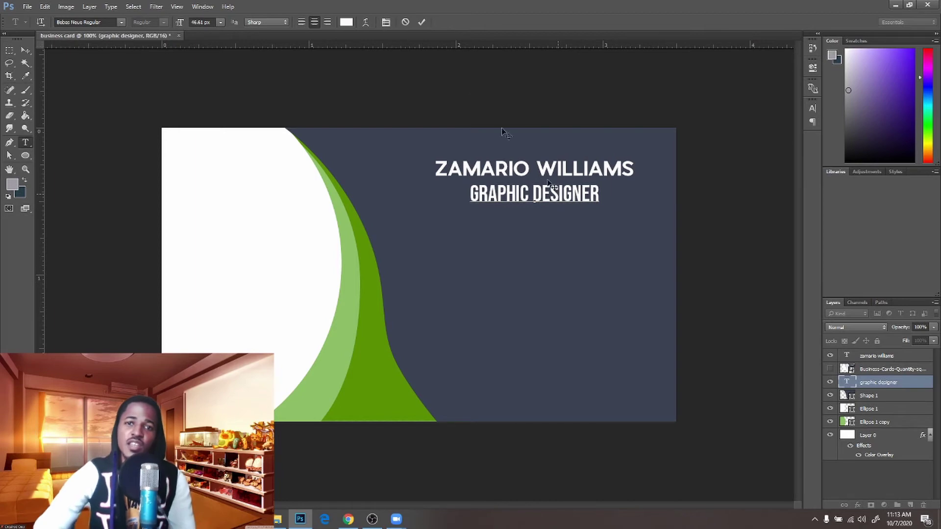
{"action": "left_click", "coordinate": [422, 23]}
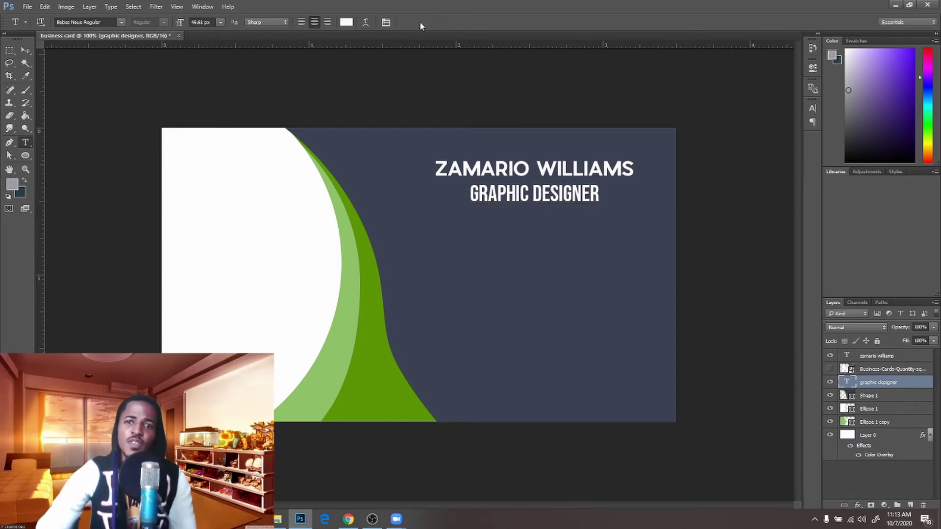
{"action": "left_click", "coordinate": [812, 108]}
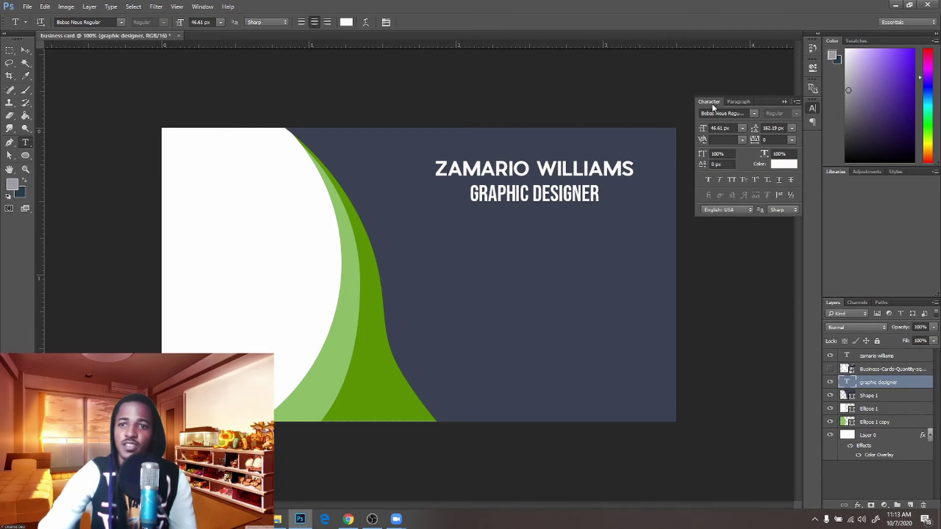
Set the GRAPHIC DESIGNER title's tracking to 100
{"action": "left_click", "coordinate": [792, 141]}
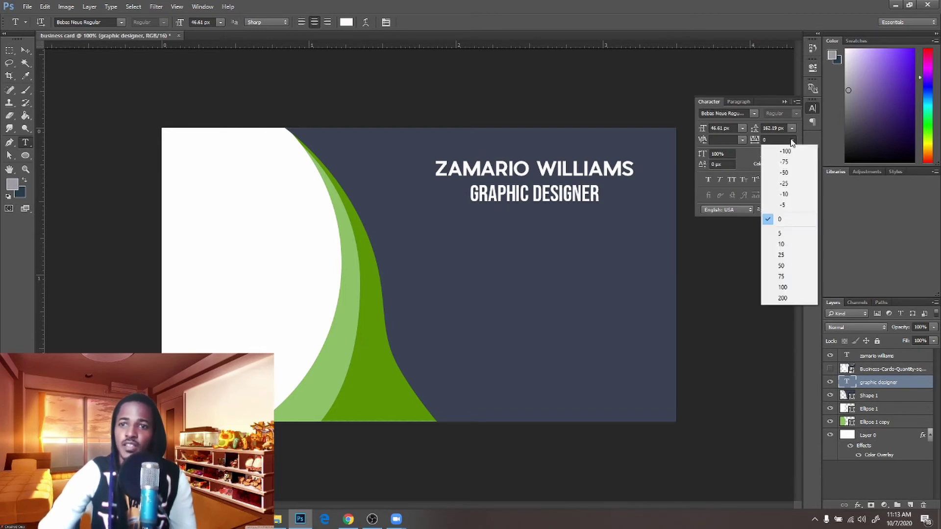
{"action": "left_click", "coordinate": [783, 287]}
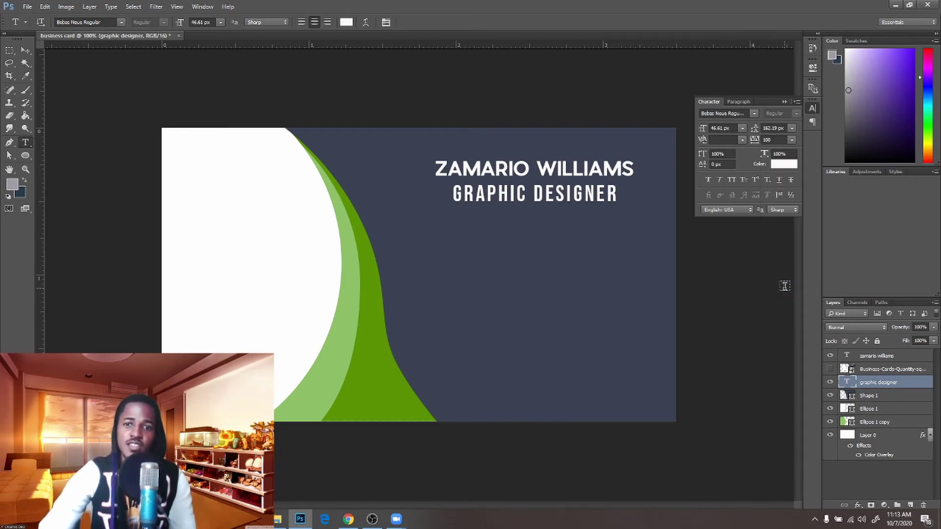
{"action": "left_click", "coordinate": [784, 101]}
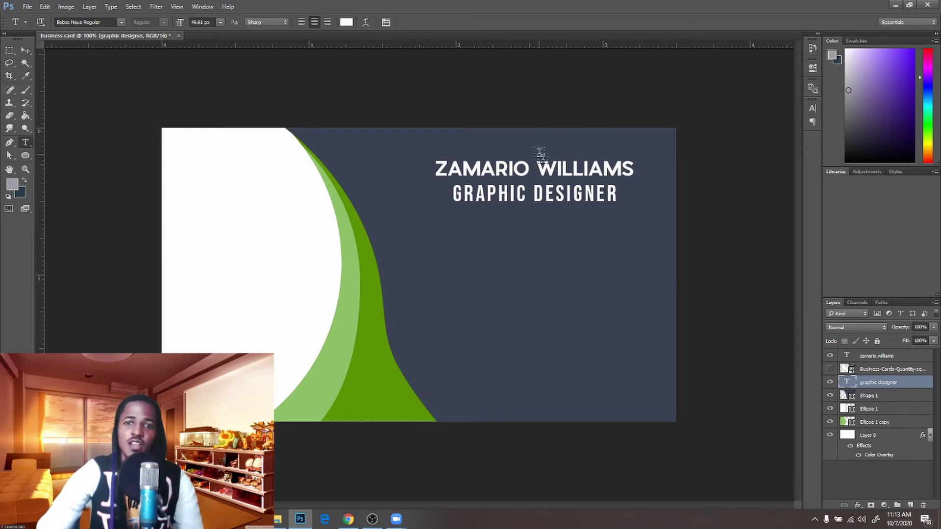
Scale the GRAPHIC DESIGNER title down to about 76% with Free Transform
{"action": "key", "text": "v"}
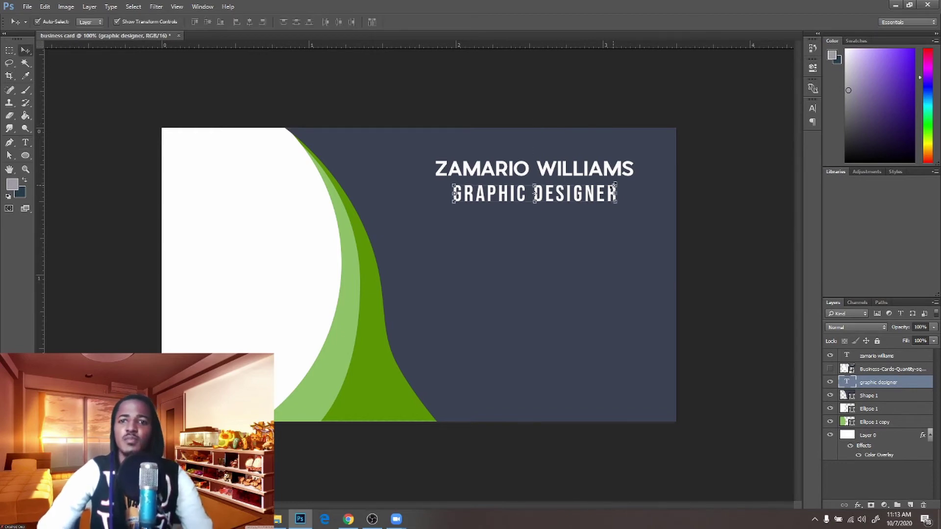
{"action": "key", "text": "ctrl+t"}
{"action": "left_click_drag", "start_coordinate": [613, 185], "coordinate": [597, 186]}
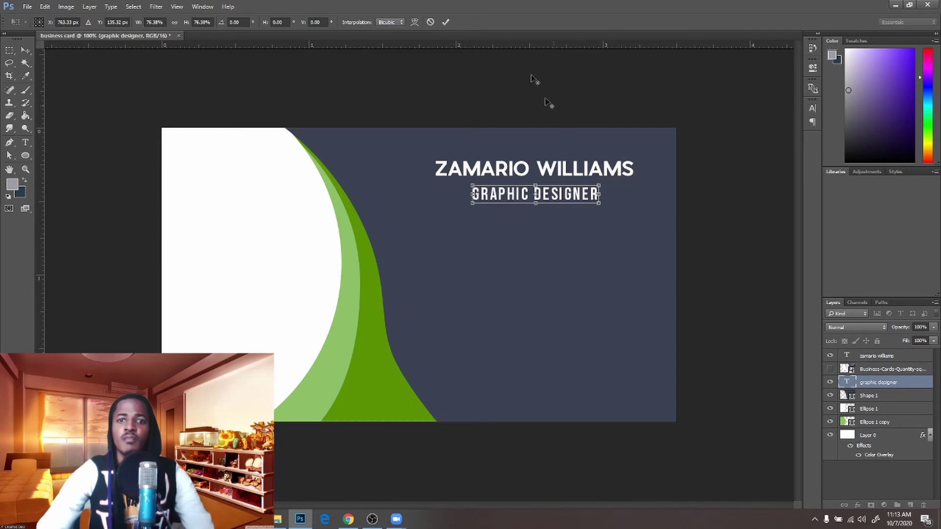
{"action": "left_click", "coordinate": [446, 22]}
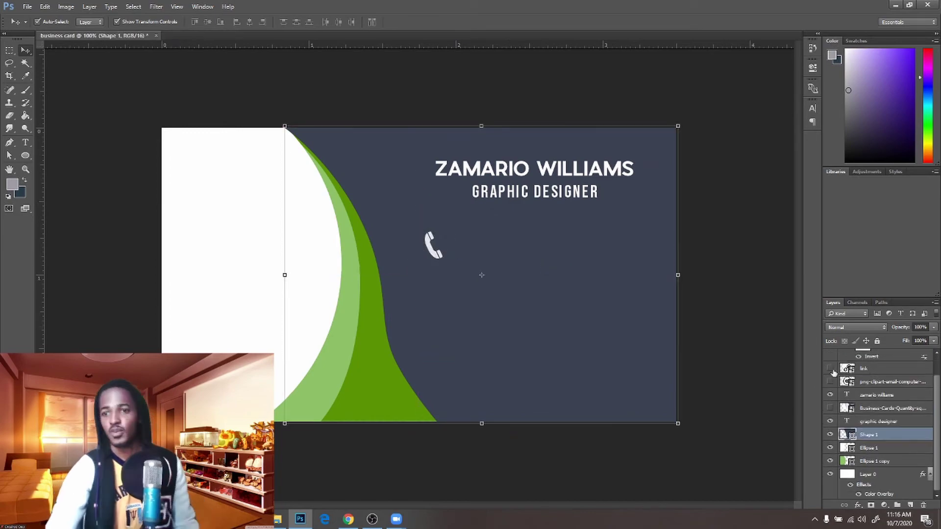
Show the chain-link icon and make its white background transparent with Blend If
{"action": "left_click", "coordinate": [830, 368]}
{"action": "left_click", "coordinate": [433, 249]}
{"action": "right_click", "coordinate": [879, 373]}
{"action": "left_click", "coordinate": [814, 196]}
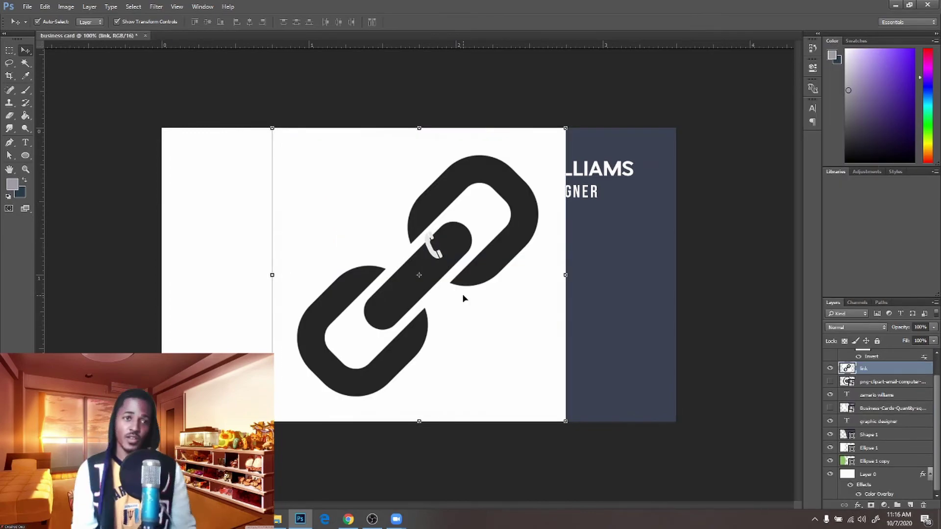
{"action": "key", "text": "w"}
{"action": "left_click", "coordinate": [298, 187]}
{"action": "left_click", "coordinate": [526, 220]}
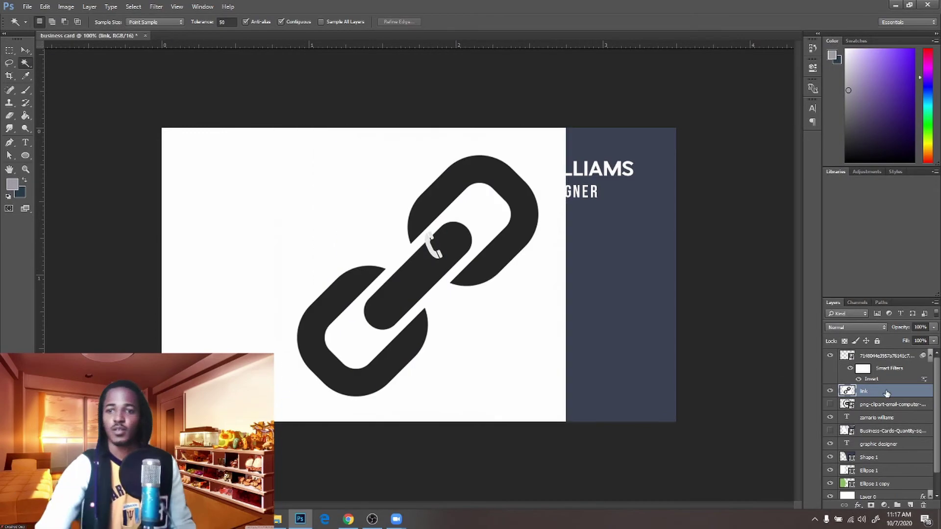
{"action": "double_click", "coordinate": [889, 390]}
{"action": "left_click_drag", "start_coordinate": [760, 266], "coordinate": [670, 268]}
{"action": "key", "text": "Return"}
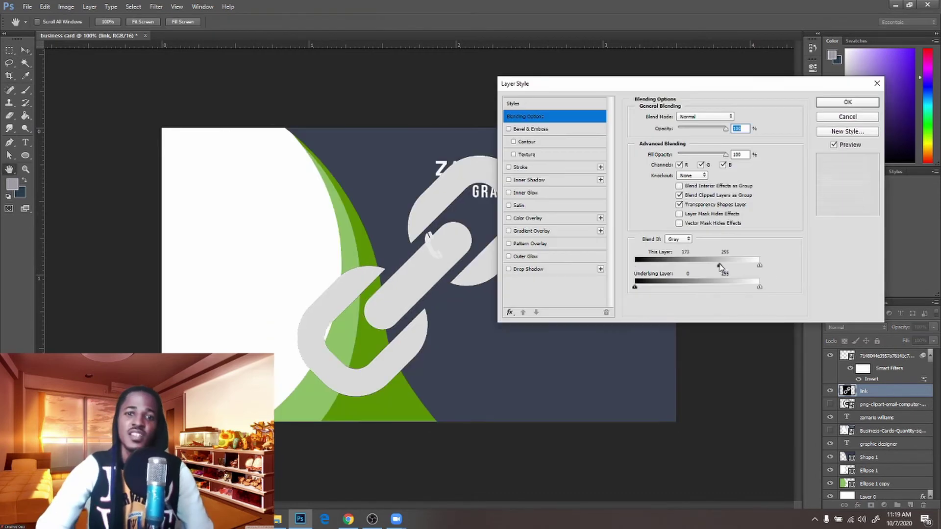
{"action": "key", "text": "Return"}
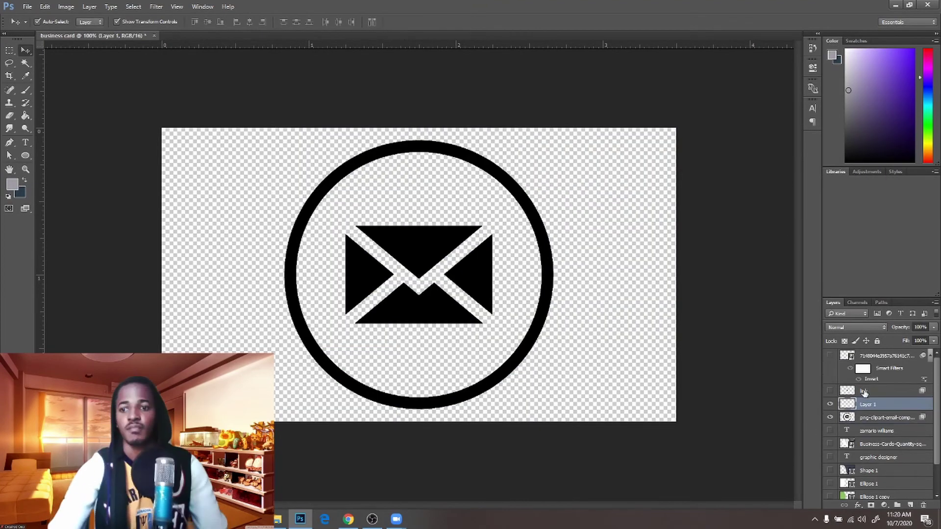
Erase the ring around the envelope icon and shrink it to fit under the phone icon
{"action": "left_click", "coordinate": [876, 404]}
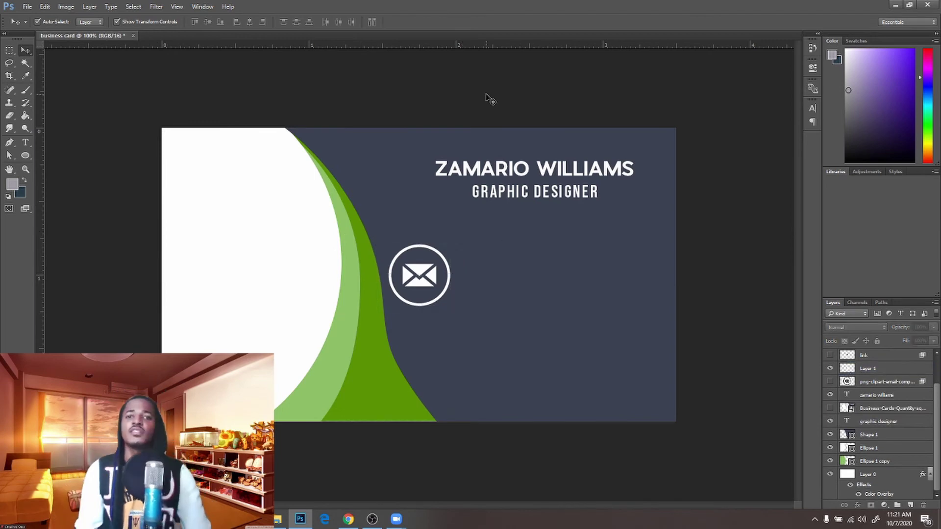
{"action": "key", "text": "e"}
{"action": "left_click", "coordinate": [864, 370]}
{"action": "mouse_move", "coordinate": [448, 250]}
{"action": "left_mouse_down"}
{"action": "mouse_move", "coordinate": [456, 261]}
{"action": "mouse_move", "coordinate": [388, 267]}
{"action": "left_mouse_up"}
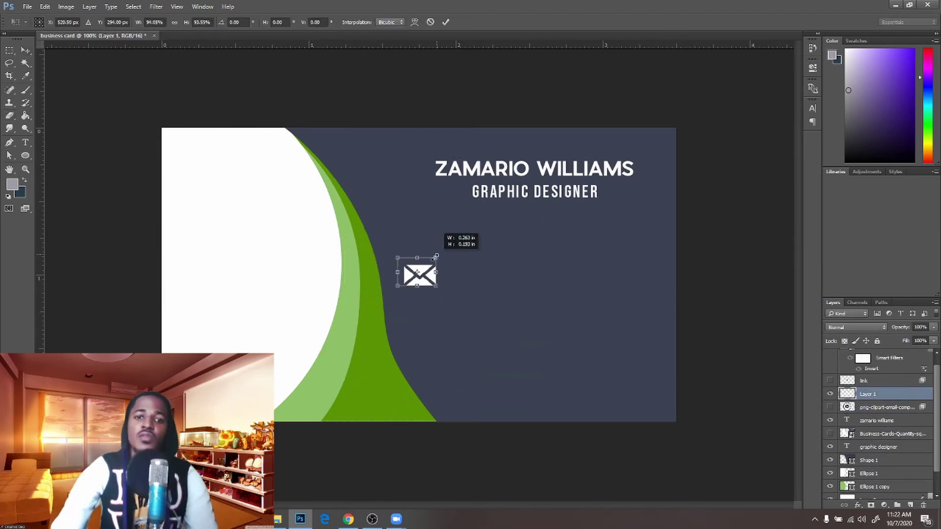
{"action": "left_click", "coordinate": [594, 311]}
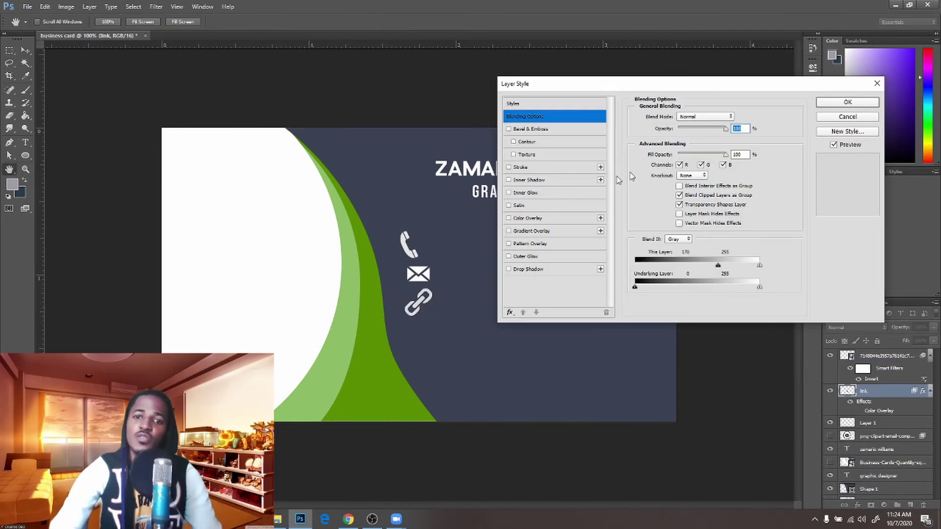
Draw a small red circle beside the phone icon with the Ellipse tool
{"action": "right_click", "coordinate": [880, 396]}
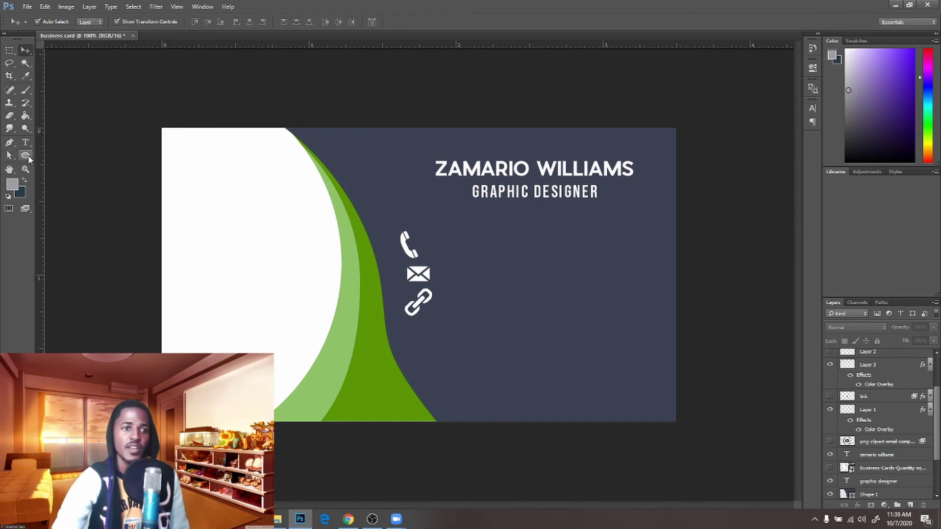
{"action": "left_click", "coordinate": [26, 156]}
{"action": "left_click_drag", "start_coordinate": [422, 234], "coordinate": [471, 268]}
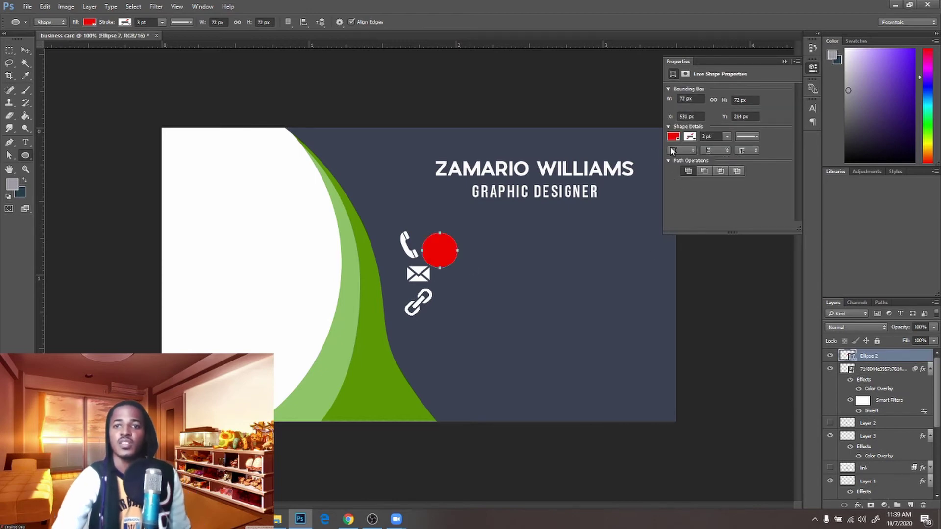
Fill the Ellipse 2 circle with the dark green sampled from the curve in the Color Picker
{"action": "left_click", "coordinate": [672, 136]}
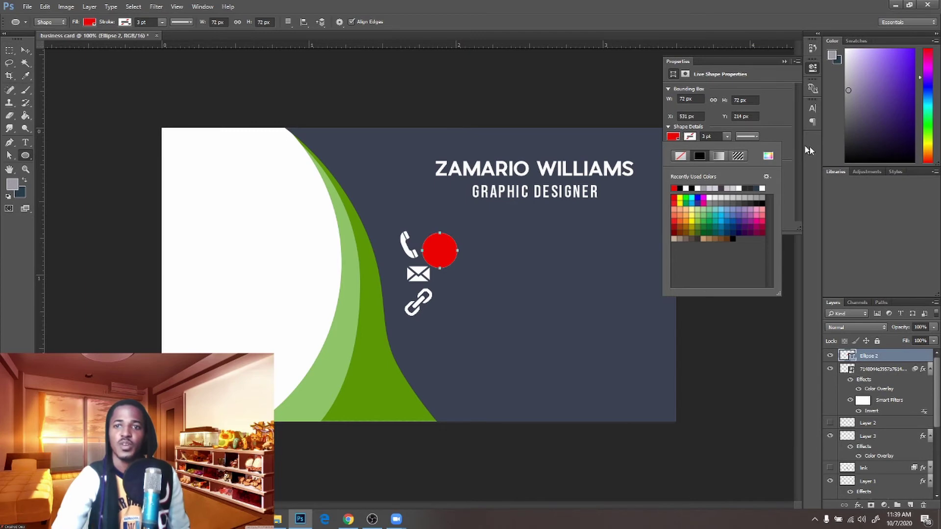
{"action": "left_click", "coordinate": [768, 156]}
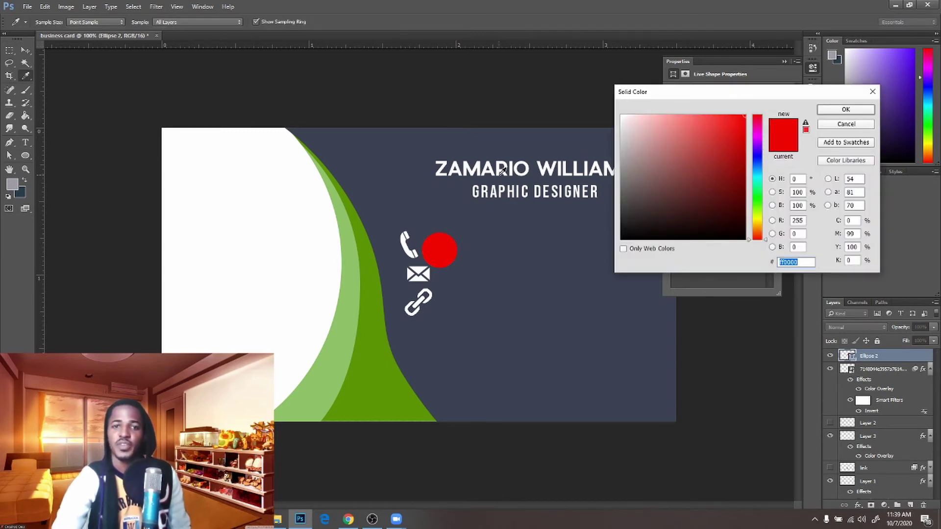
{"action": "left_click", "coordinate": [375, 353]}
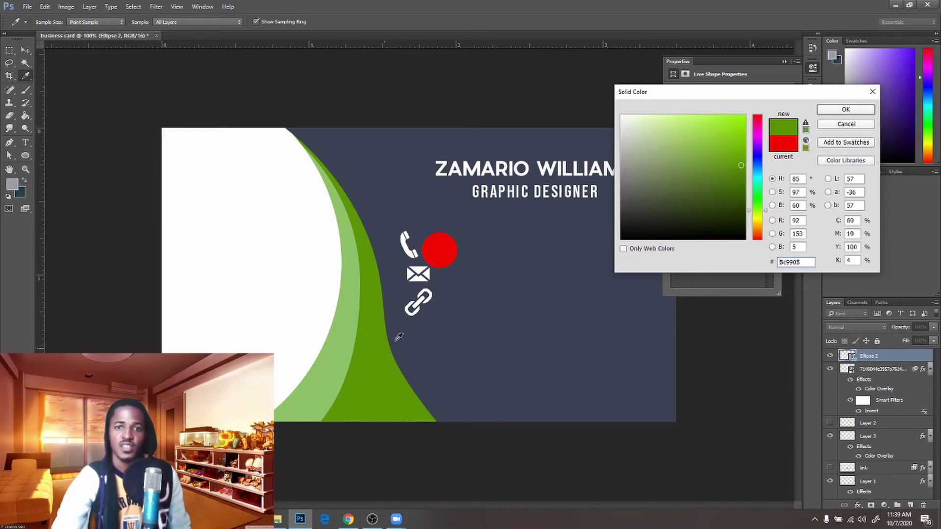
{"action": "left_click", "coordinate": [846, 109]}
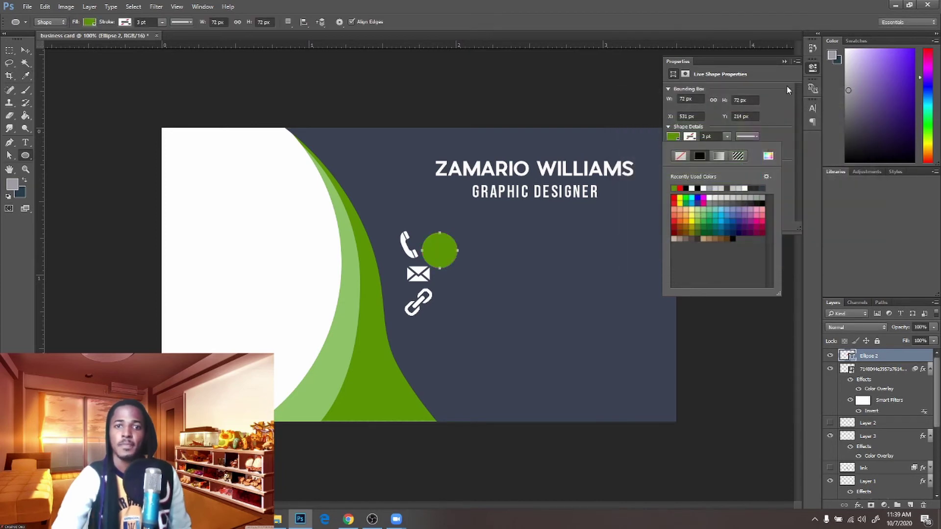
{"action": "left_click", "coordinate": [785, 63]}
{"action": "left_click", "coordinate": [784, 62]}
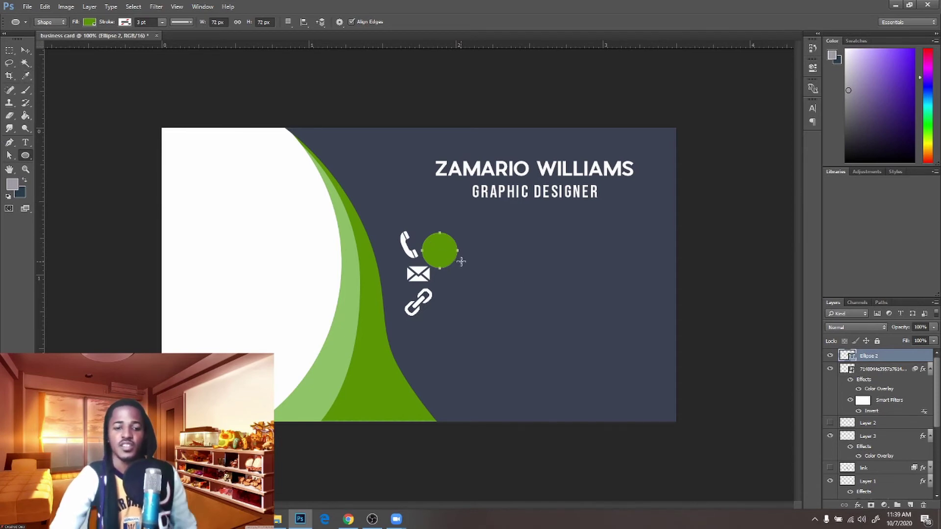
{"action": "key", "text": "v"}
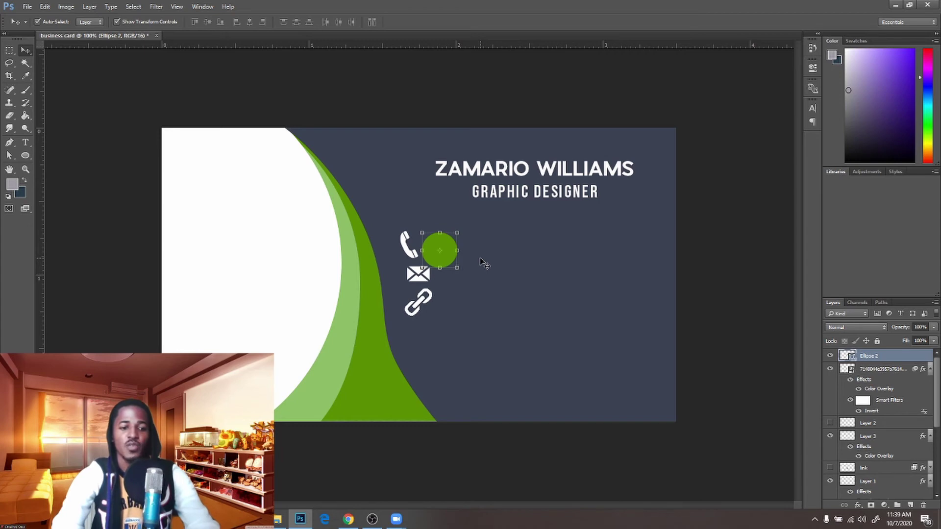
Duplicate the green circle downward so three circles stack beside the phone, envelope and link icons
{"action": "key", "text": "ctrl"}
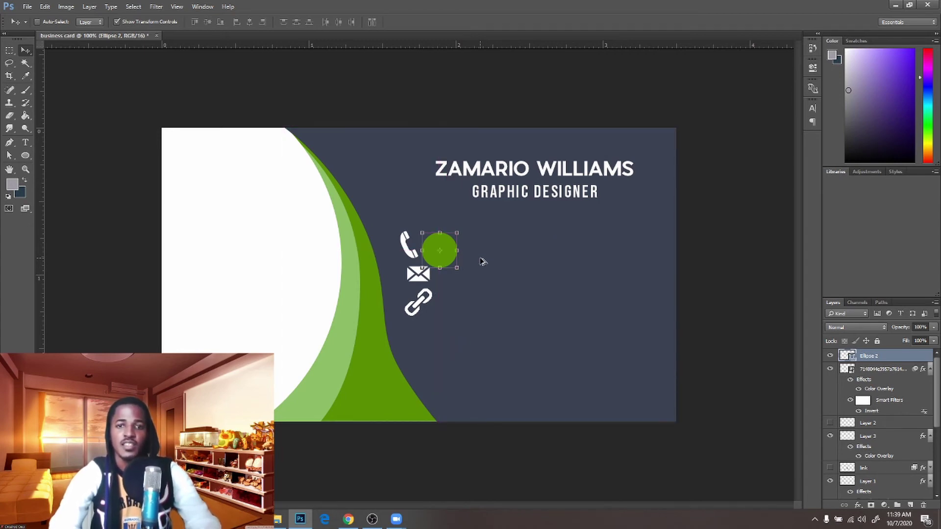
{"action": "left_click_drag", "start_coordinate": [483, 265], "coordinate": [501, 348]}
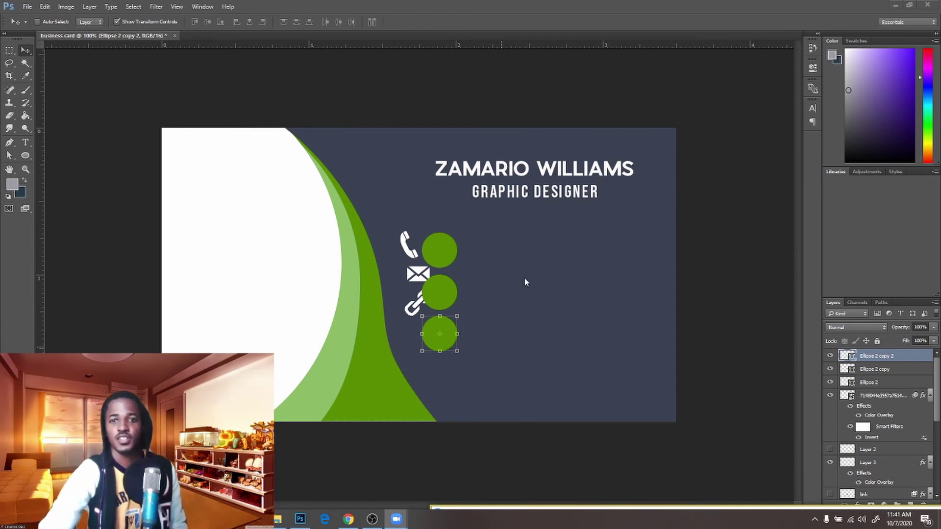
{"action": "left_click", "coordinate": [557, 280]}
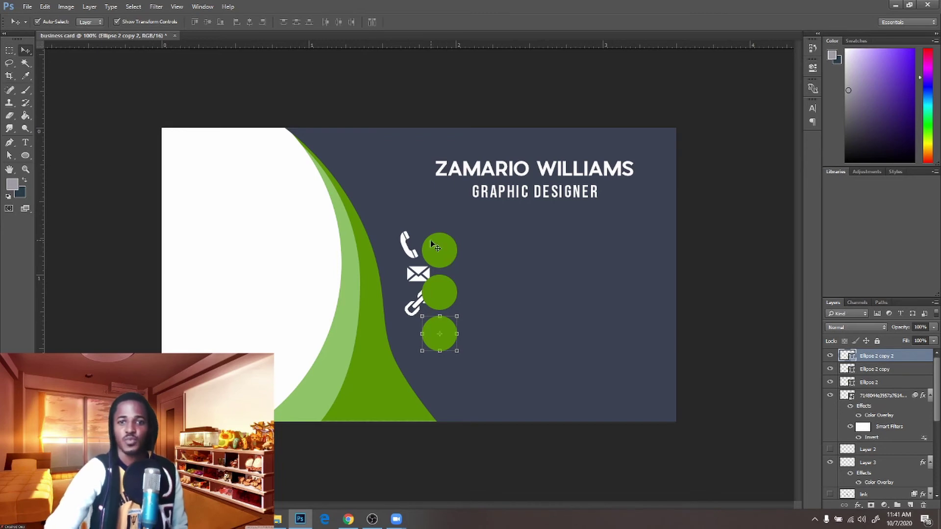
{"action": "left_click", "coordinate": [402, 246]}
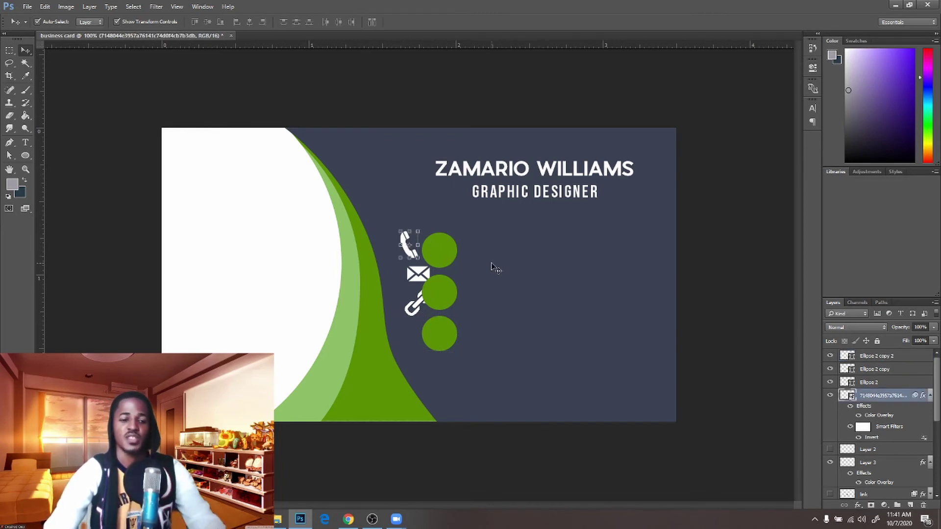
Raise the phone icon above the circles, center it in the top circle and shrink it to fit
{"action": "left_click_drag", "start_coordinate": [493, 267], "coordinate": [516, 265]}
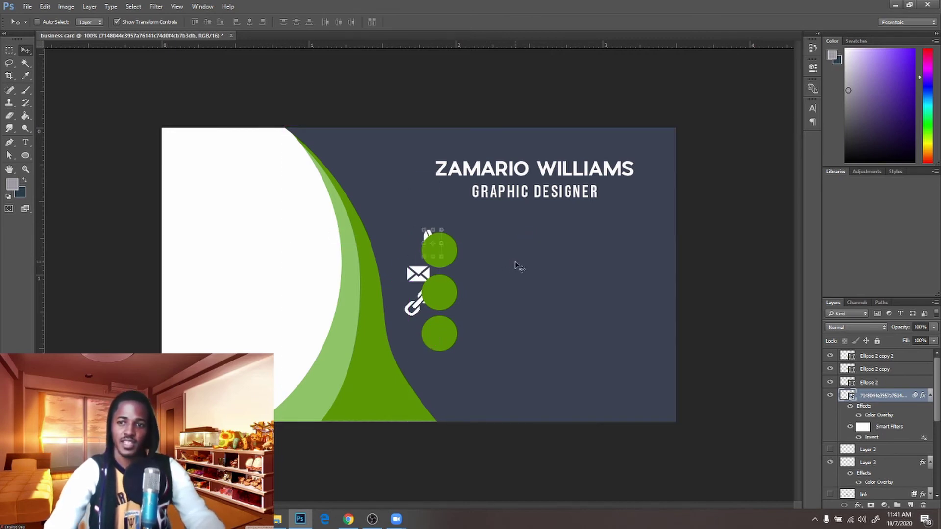
{"action": "key", "text": "ctrl"}
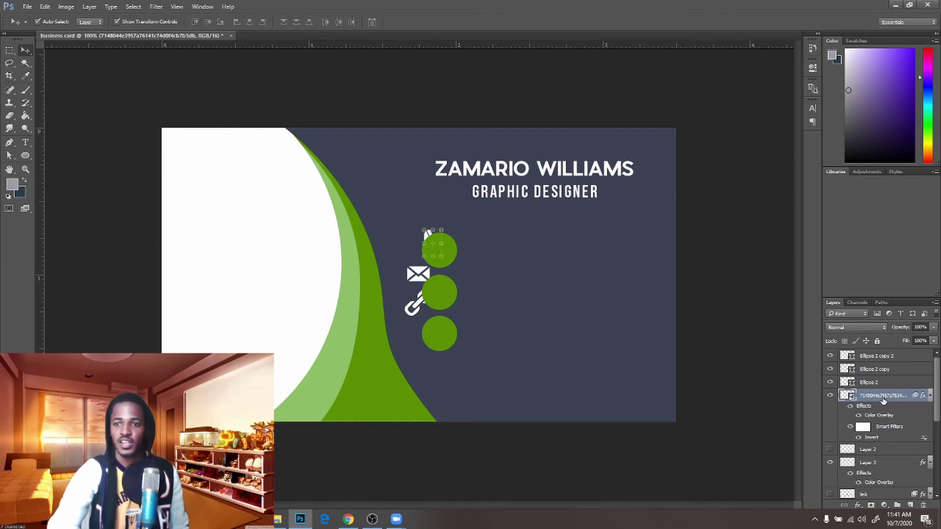
{"action": "left_click_drag", "start_coordinate": [885, 401], "coordinate": [883, 350]}
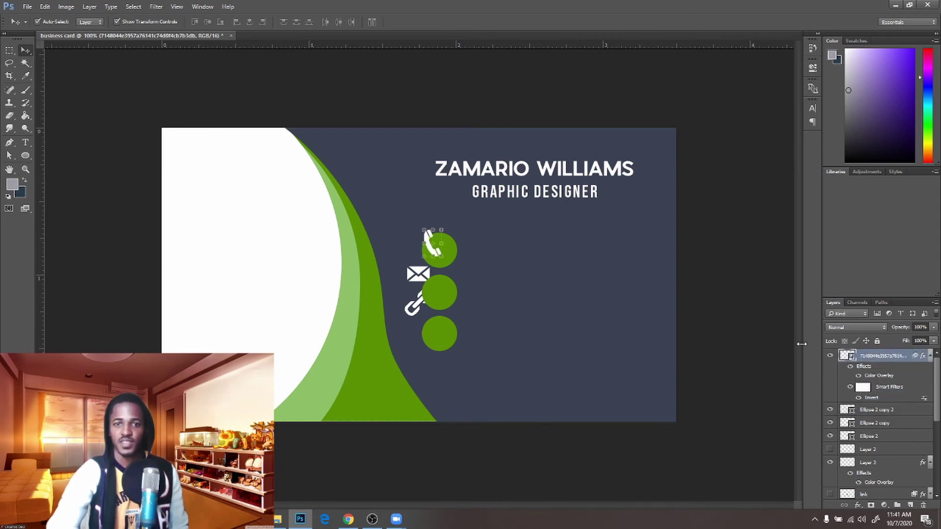
{"action": "left_click_drag", "start_coordinate": [584, 240], "coordinate": [593, 247]}
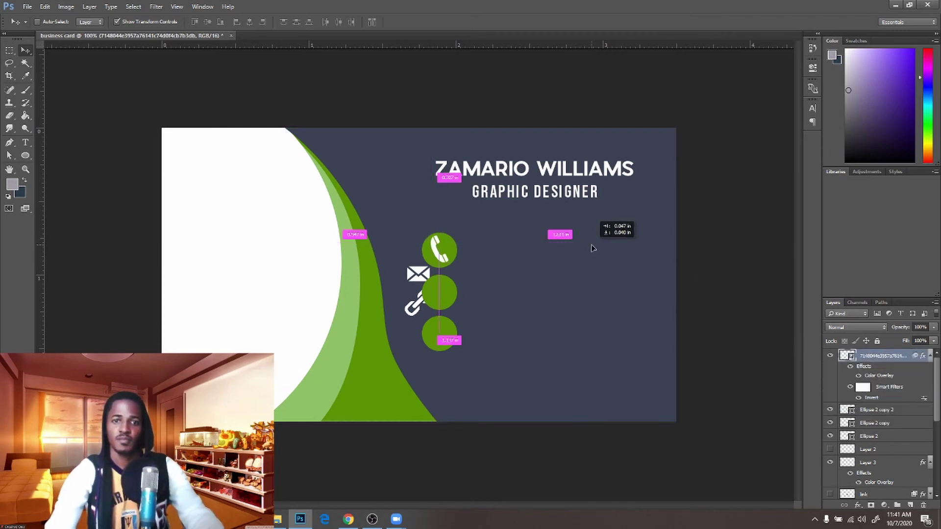
{"action": "left_click", "coordinate": [449, 233]}
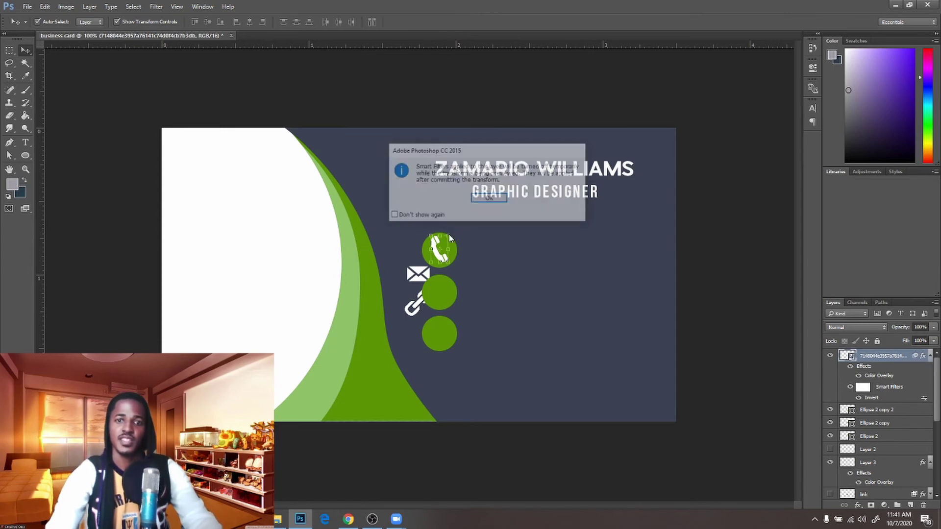
{"action": "left_click", "coordinate": [483, 200]}
{"action": "left_click_drag", "start_coordinate": [448, 236], "coordinate": [447, 239]}
{"action": "key", "text": "Return"}
Place and shrink the chain icon in the middle circle, and raise the envelope layer above the circles
{"action": "left_click_drag", "start_coordinate": [873, 462], "coordinate": [873, 404]}
{"action": "left_click_drag", "start_coordinate": [551, 354], "coordinate": [571, 345]}
{"action": "left_click_drag", "start_coordinate": [453, 280], "coordinate": [449, 284]}
{"action": "key", "text": "Return"}
{"action": "left_click_drag", "start_coordinate": [888, 356], "coordinate": [891, 341]}
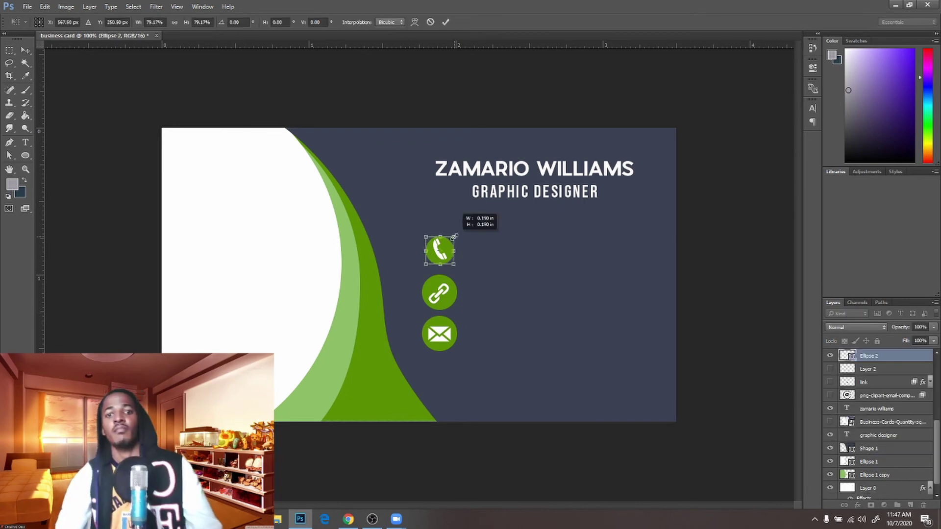
Resize the chain icon and middle circle, then move the envelope icon into the bottom circle
{"action": "key", "text": "Return"}
{"action": "key", "text": "ctrl+t"}
{"action": "key", "text": "Delete"}
{"action": "left_click", "coordinate": [443, 290]}
{"action": "key", "text": "ctrl+alt+z"}
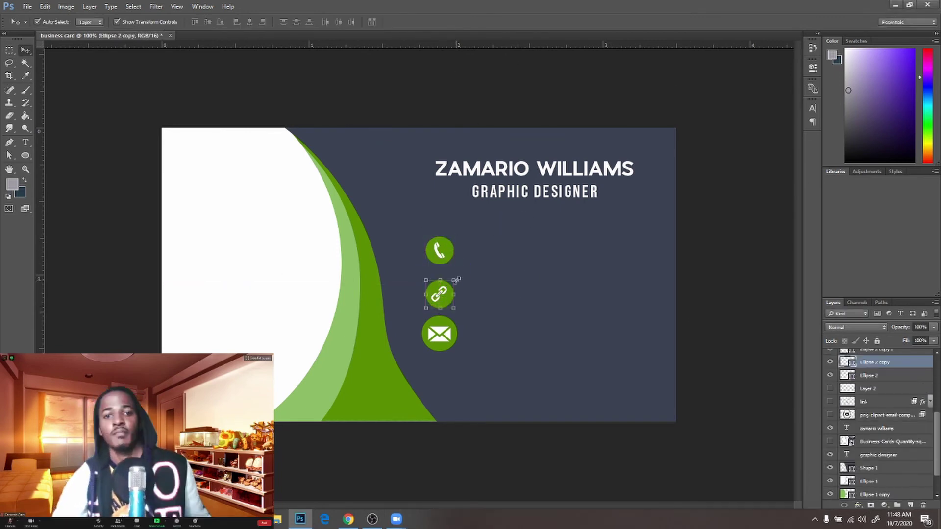
{"action": "key", "text": "Return"}
{"action": "left_click", "coordinate": [450, 285]}
{"action": "left_click_drag", "start_coordinate": [457, 275], "coordinate": [448, 288]}
{"action": "key", "text": "Return"}
{"action": "left_click_drag", "start_coordinate": [460, 338], "coordinate": [479, 336]}
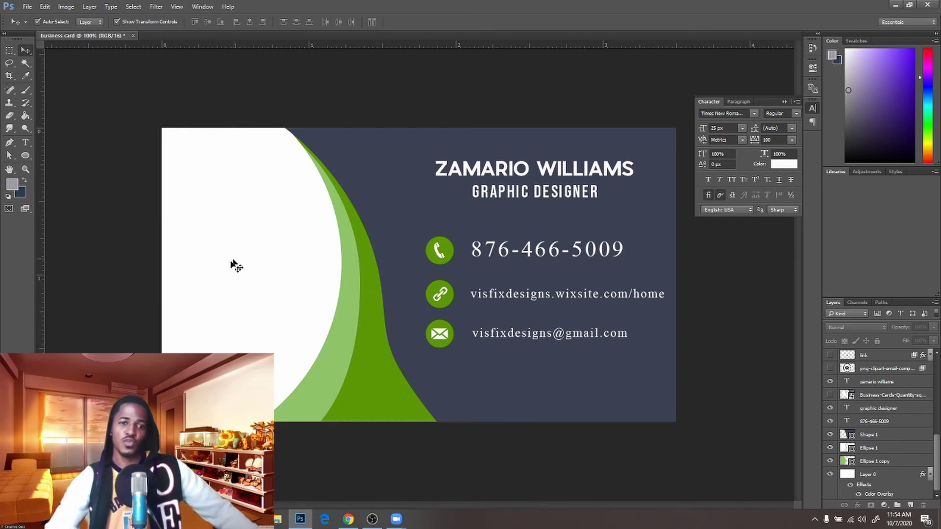
{"action": "left_click", "coordinate": [274, 307]}
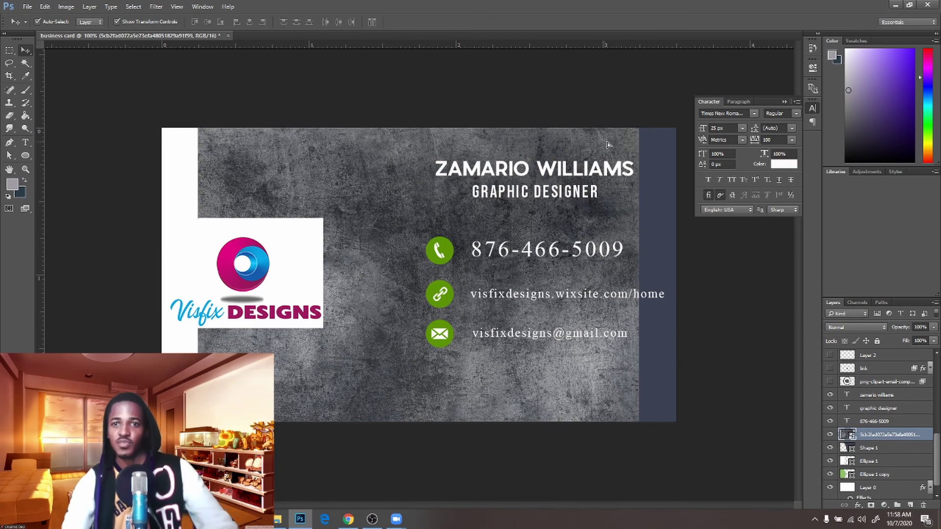
Shift the grunge texture right and restack it above the navy Shape 1 layer
{"action": "left_click_drag", "start_coordinate": [615, 143], "coordinate": [649, 145]}
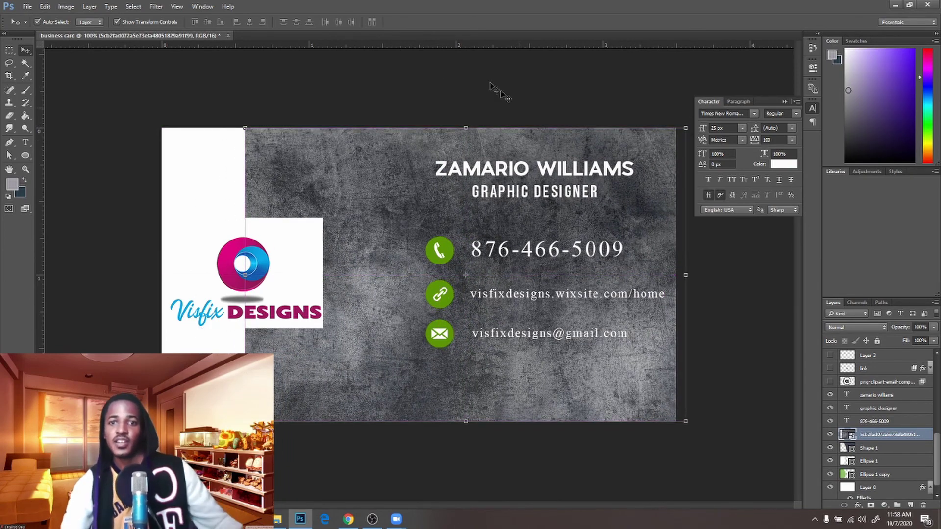
{"action": "left_click", "coordinate": [439, 84]}
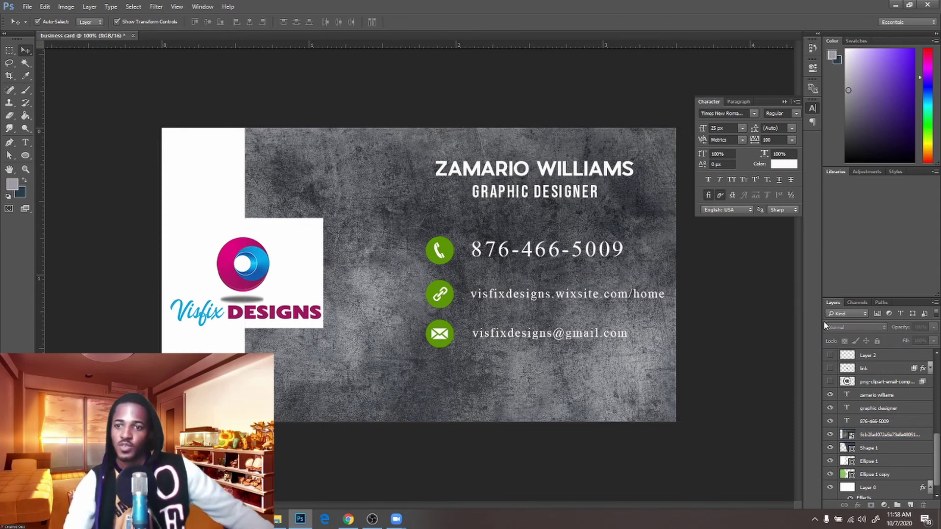
{"action": "left_click_drag", "start_coordinate": [936, 455], "coordinate": [934, 364]}
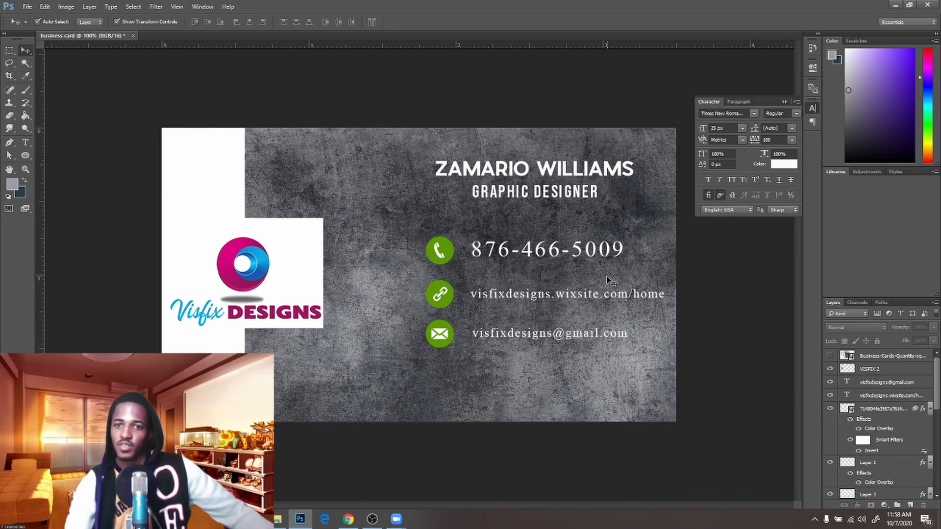
{"action": "left_click", "coordinate": [390, 204]}
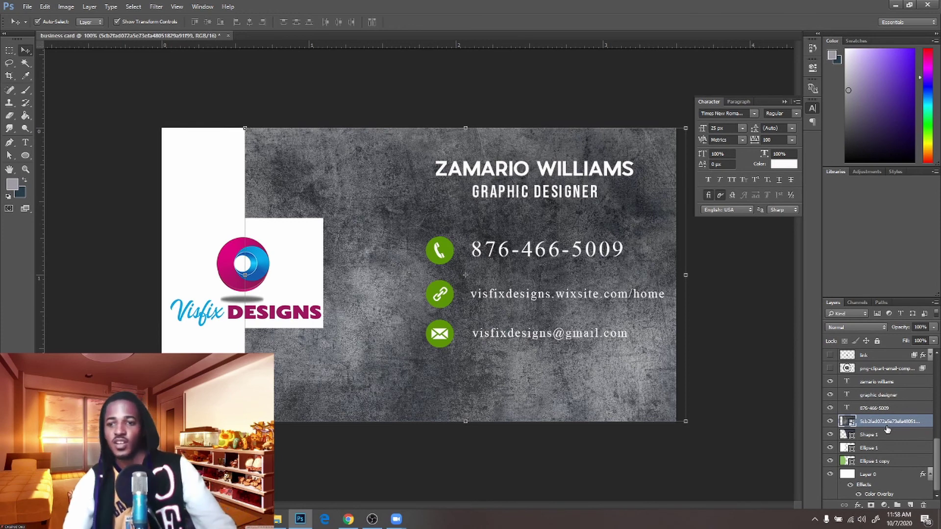
{"action": "left_click_drag", "start_coordinate": [888, 435], "coordinate": [889, 427]}
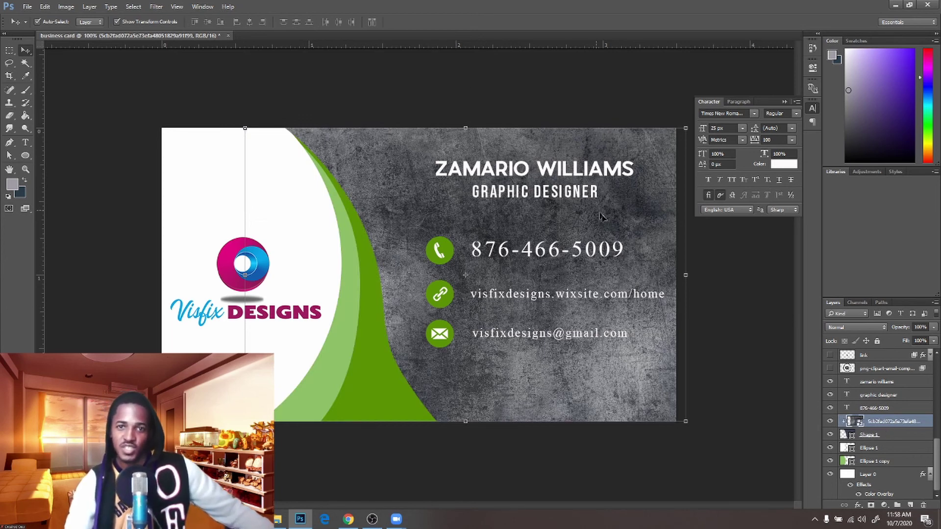
Compare the texture with Shape 1 hidden and shown, then lower the texture's opacity to 40%
{"action": "left_click", "coordinate": [831, 435]}
{"action": "left_click", "coordinate": [831, 436]}
{"action": "left_click", "coordinate": [831, 435]}
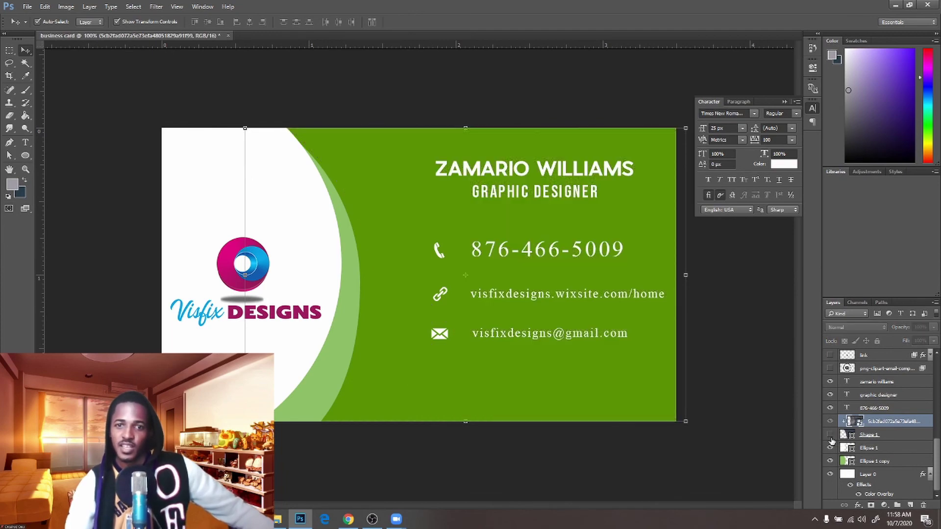
{"action": "left_click", "coordinate": [831, 435]}
{"action": "left_click", "coordinate": [831, 435]}
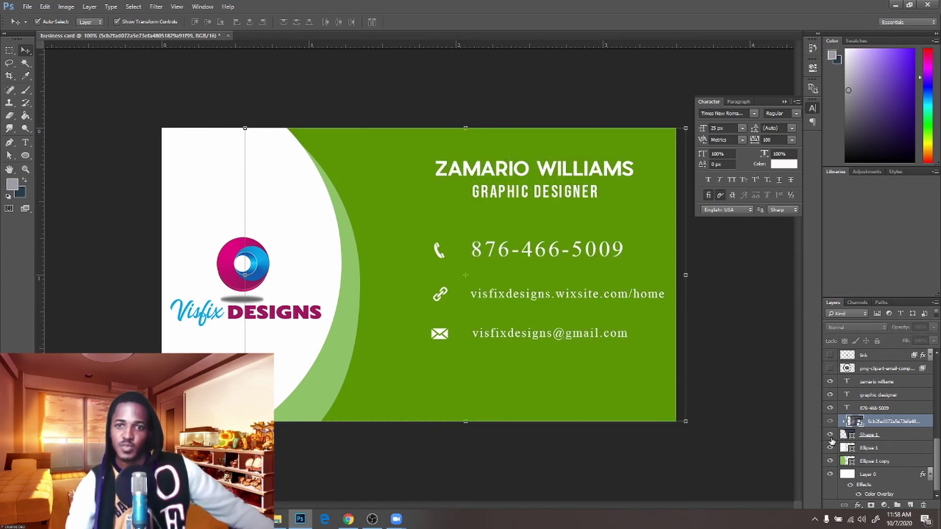
{"action": "left_click", "coordinate": [830, 435]}
{"action": "left_click", "coordinate": [831, 435]}
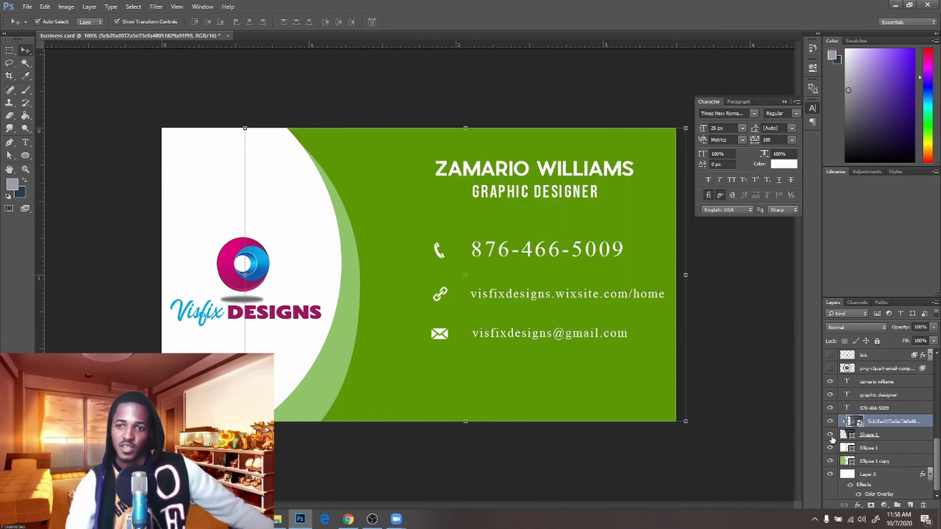
{"action": "left_click", "coordinate": [831, 435]}
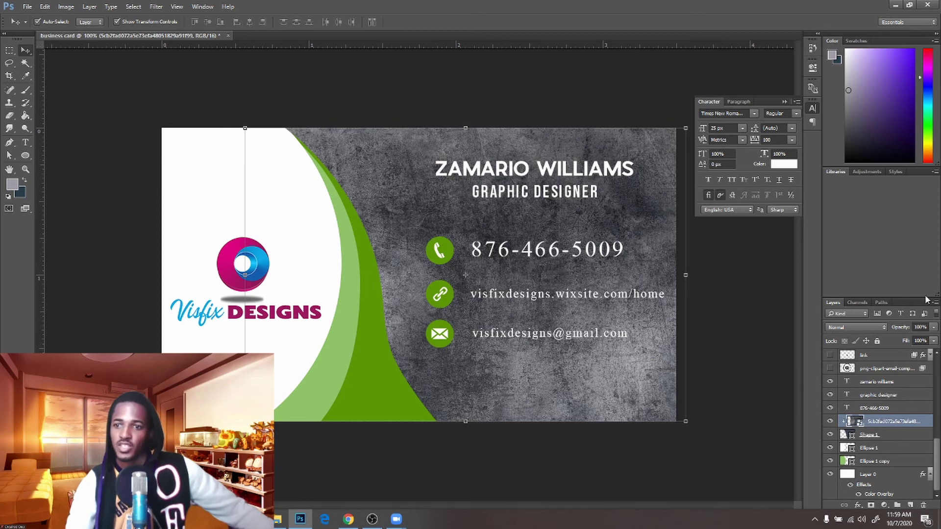
{"action": "left_click", "coordinate": [934, 328]}
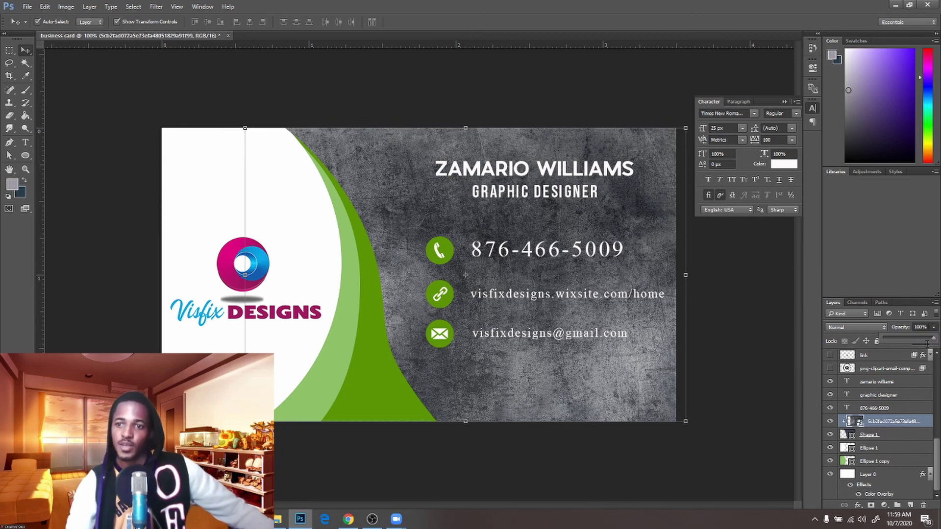
{"action": "left_click_drag", "start_coordinate": [933, 340], "coordinate": [915, 339]}
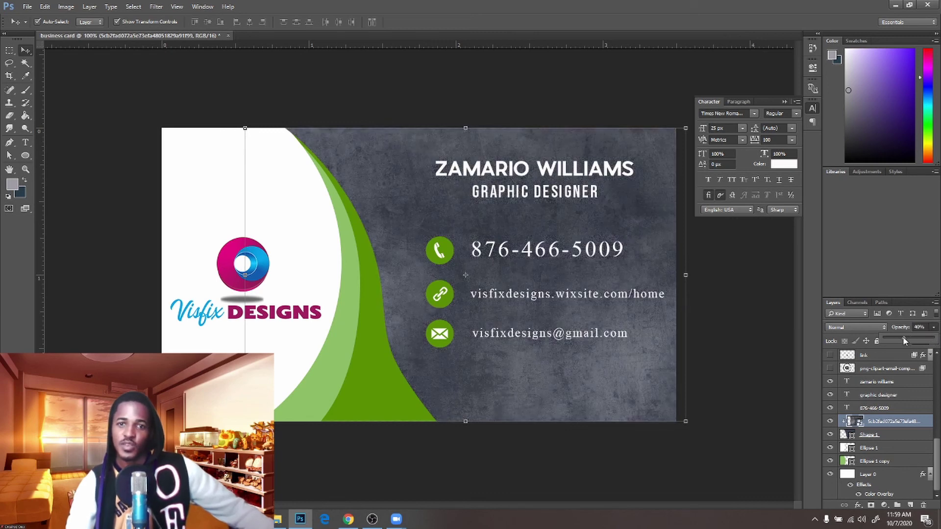
{"action": "left_click_drag", "start_coordinate": [911, 336], "coordinate": [897, 339]}
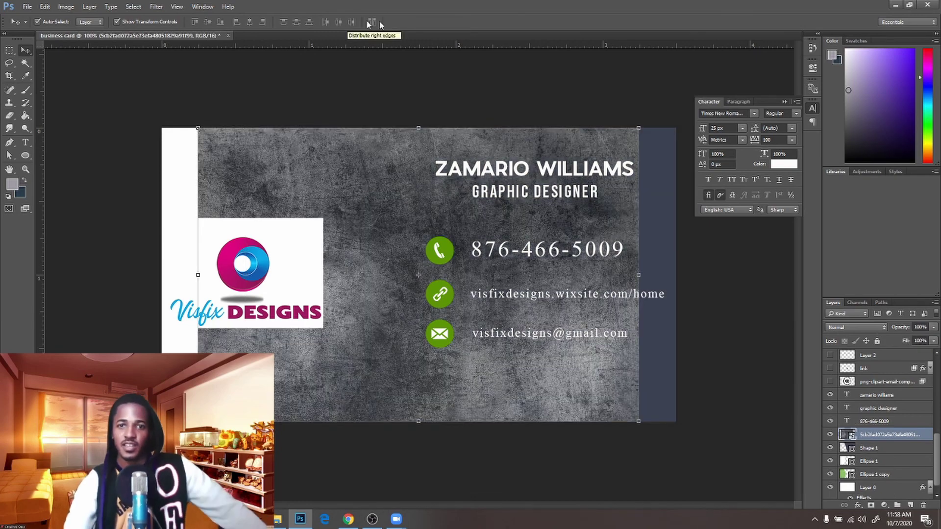
Add a Color Overlay to the texture and, after trying several modes, set it to Overlay to tint it navy
{"action": "left_click", "coordinate": [830, 421]}
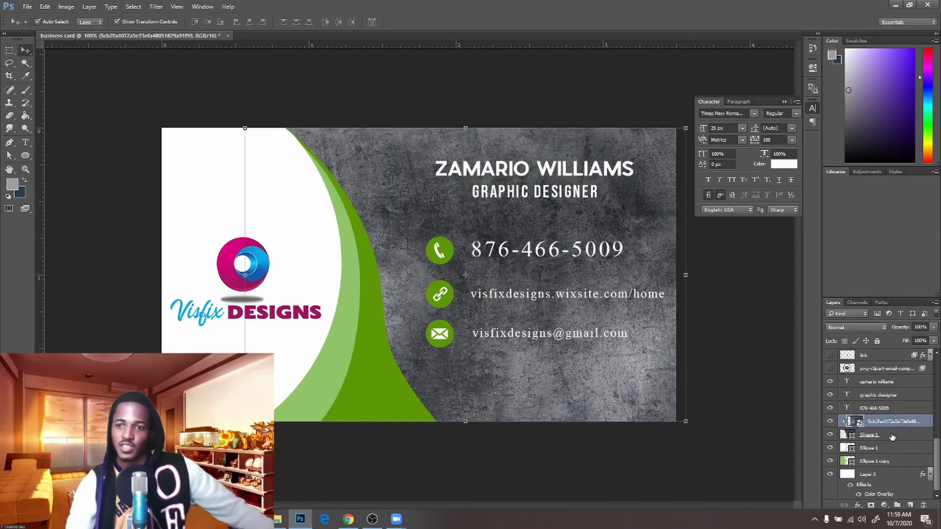
{"action": "left_click_drag", "start_coordinate": [904, 338], "coordinate": [901, 337]}
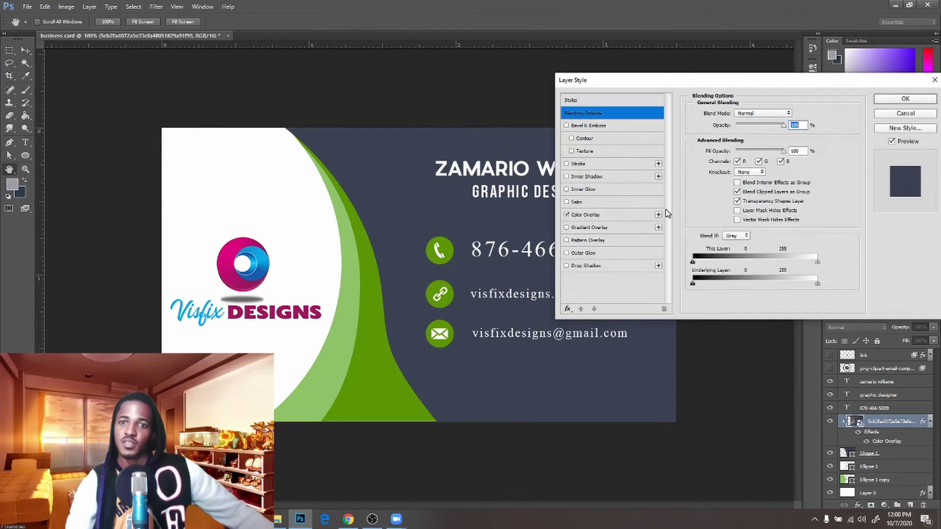
{"action": "left_click", "coordinate": [586, 214]}
{"action": "left_click", "coordinate": [755, 113]}
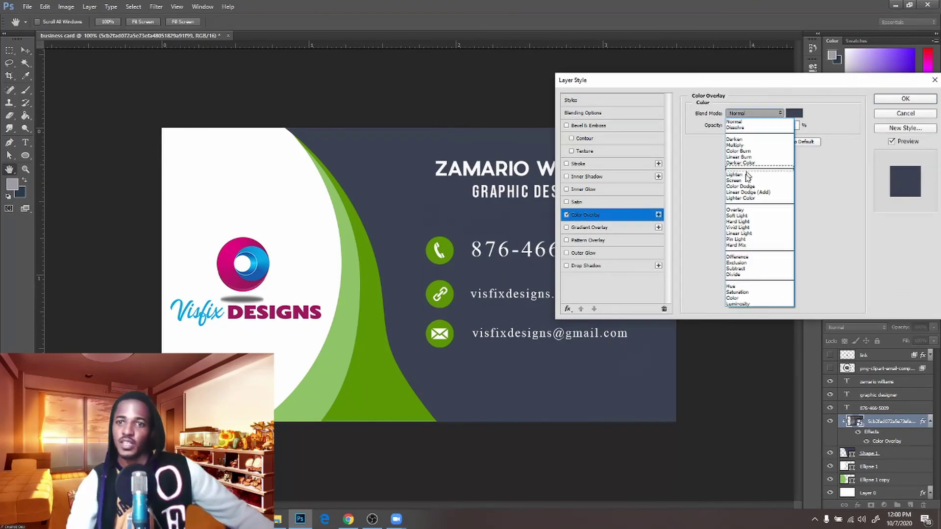
{"action": "left_click", "coordinate": [745, 297]}
{"action": "left_click", "coordinate": [760, 113]}
{"action": "left_click", "coordinate": [750, 211]}
{"action": "left_click", "coordinate": [763, 114]}
{"action": "left_click", "coordinate": [751, 142]}
{"action": "mouse_move", "coordinate": [775, 126]}
{"action": "left_mouse_down"}
{"action": "mouse_move", "coordinate": [757, 126]}
{"action": "mouse_move", "coordinate": [767, 124]}
{"action": "left_mouse_up"}
{"action": "left_click", "coordinate": [757, 113]}
{"action": "left_click", "coordinate": [750, 181]}
{"action": "left_click", "coordinate": [758, 113]}
{"action": "left_click", "coordinate": [758, 245]}
{"action": "left_click", "coordinate": [758, 114]}
{"action": "left_click", "coordinate": [763, 239]}
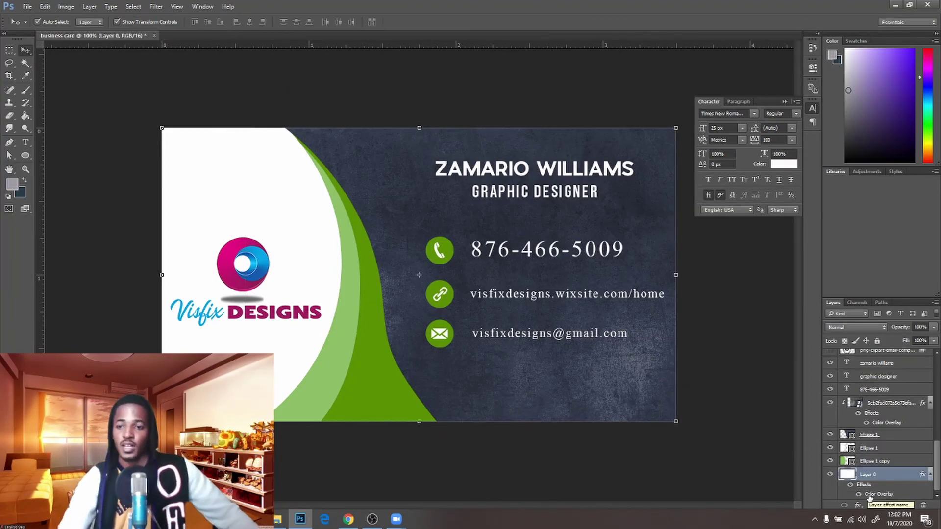
Put a texture copy over the green curve and lower its opacity to 36%
{"action": "left_click_drag", "start_coordinate": [887, 500], "coordinate": [880, 473]}
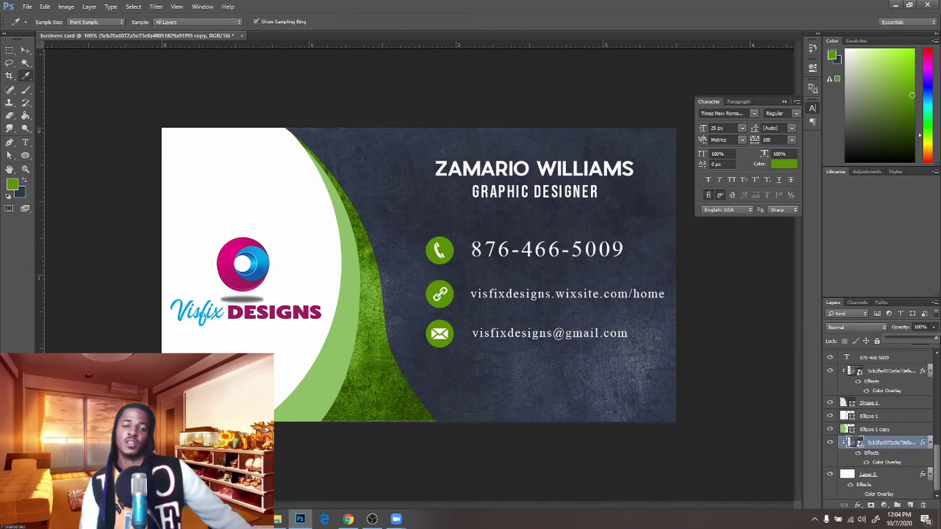
{"action": "left_click", "coordinate": [888, 474]}
{"action": "left_click", "coordinate": [890, 443]}
{"action": "left_click", "coordinate": [848, 474]}
{"action": "left_click", "coordinate": [831, 442]}
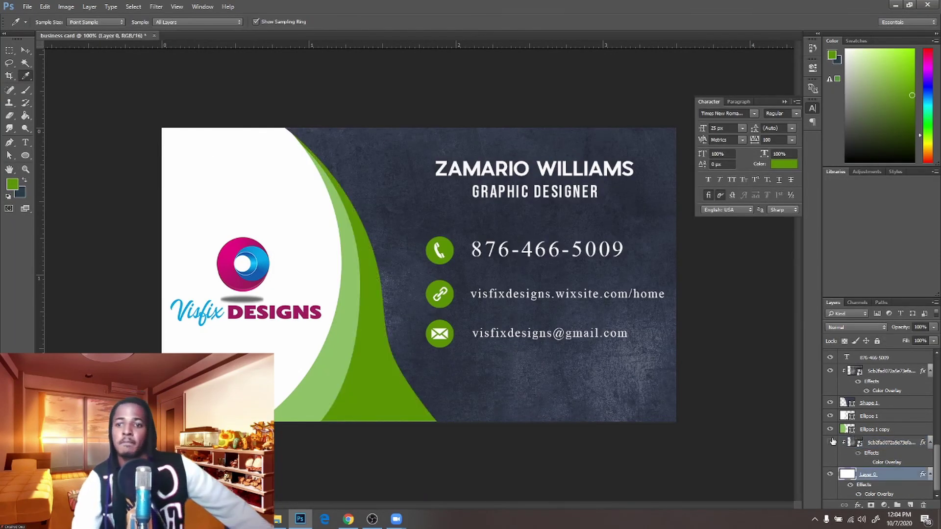
{"action": "left_click", "coordinate": [866, 463]}
{"action": "left_click", "coordinate": [830, 442]}
{"action": "left_click", "coordinate": [889, 443]}
{"action": "left_click", "coordinate": [934, 327]}
{"action": "left_click_drag", "start_coordinate": [900, 343], "coordinate": [902, 339]}
Duplicate the texture again and clip the copy to the outer green curve, Ellipse 1 copy
{"action": "left_click", "coordinate": [26, 50]}
{"action": "key", "text": "ctrl+j"}
{"action": "mouse_move", "coordinate": [887, 411]}
{"action": "left_mouse_down"}
{"action": "mouse_move", "coordinate": [887, 380]}
{"action": "mouse_move", "coordinate": [888, 420]}
{"action": "left_mouse_up"}
{"action": "scroll", "coordinate": [892, 422], "scroll_direction": "up", "scroll_amount": 1}
{"action": "scroll", "coordinate": [887, 417], "scroll_direction": "down", "scroll_amount": 1}
{"action": "left_click", "coordinate": [890, 422], "text": "alt"}
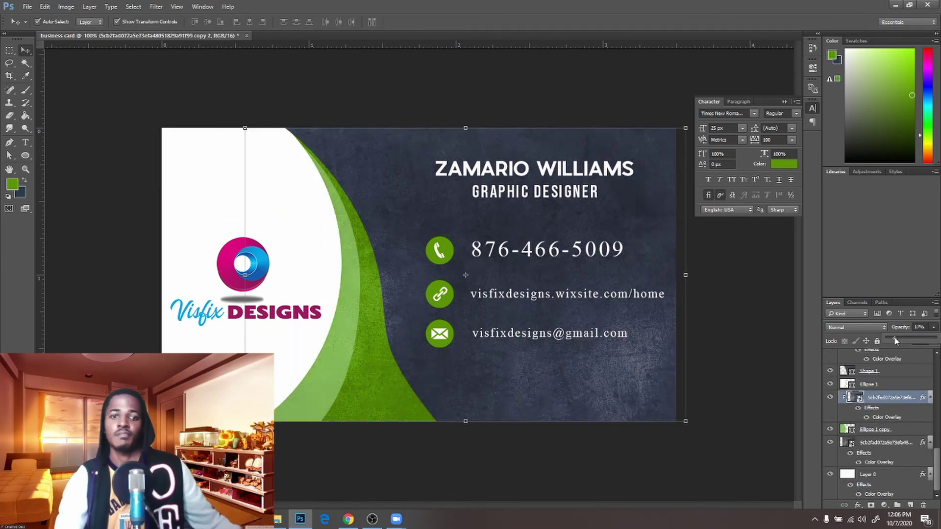
{"action": "left_click", "coordinate": [733, 385]}
{"action": "left_click", "coordinate": [314, 338]}
{"action": "left_click", "coordinate": [785, 102]}
{"action": "left_click", "coordinate": [735, 255]}
Try stroke, drop shadow, pattern overlay and outer glow styles on Ellipse 1 copy, then discard them
{"action": "double_click", "coordinate": [907, 429]}
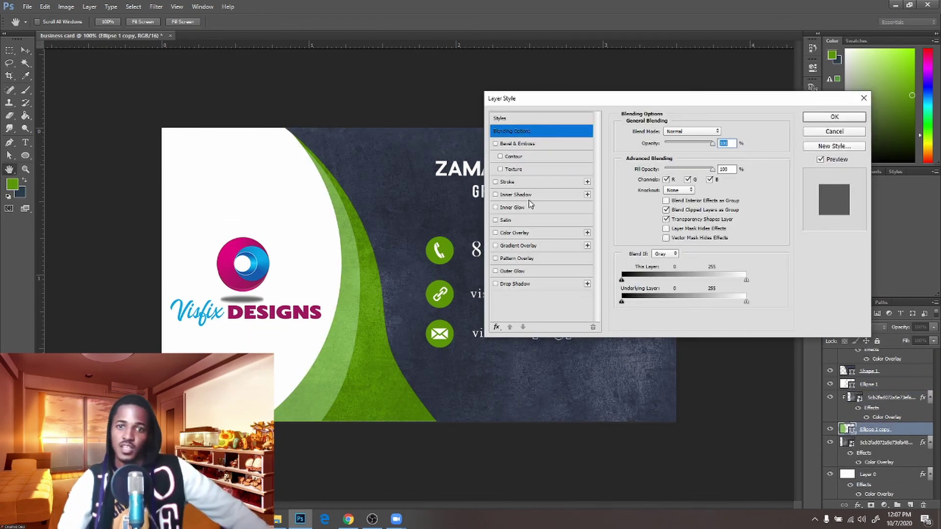
{"action": "left_click", "coordinate": [508, 182]}
{"action": "left_click", "coordinate": [496, 182]}
{"action": "left_click", "coordinate": [496, 284]}
{"action": "left_click", "coordinate": [514, 259]}
{"action": "left_click", "coordinate": [495, 259]}
{"action": "left_click", "coordinate": [512, 271]}
{"action": "left_click_drag", "start_coordinate": [675, 144], "coordinate": [686, 147]}
{"action": "left_click", "coordinate": [835, 132]}
{"action": "left_click", "coordinate": [730, 137]}
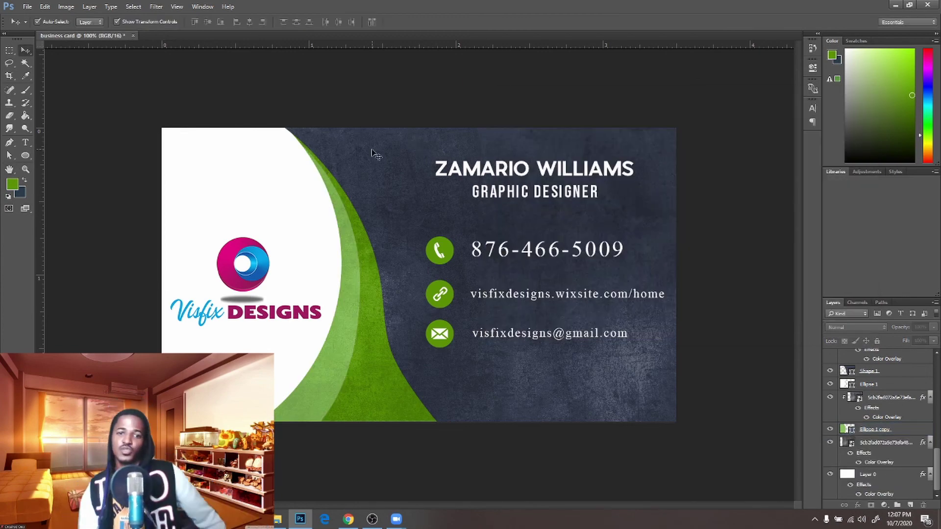
Save the design as business card.psd, then check the Desktop for both card files in File Explorer
{"action": "left_click", "coordinate": [27, 7]}
{"action": "left_click", "coordinate": [58, 116]}
{"action": "key", "text": "Return"}
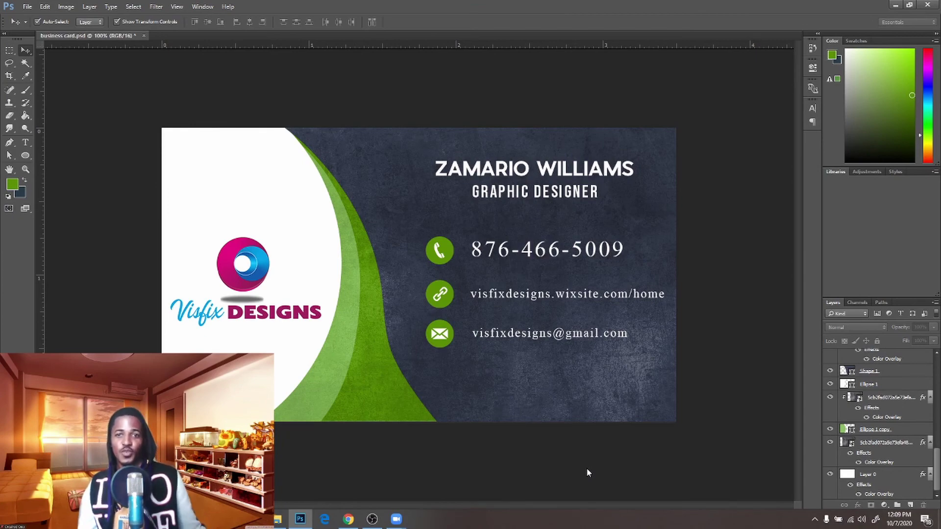
{"action": "key", "text": "super+e"}
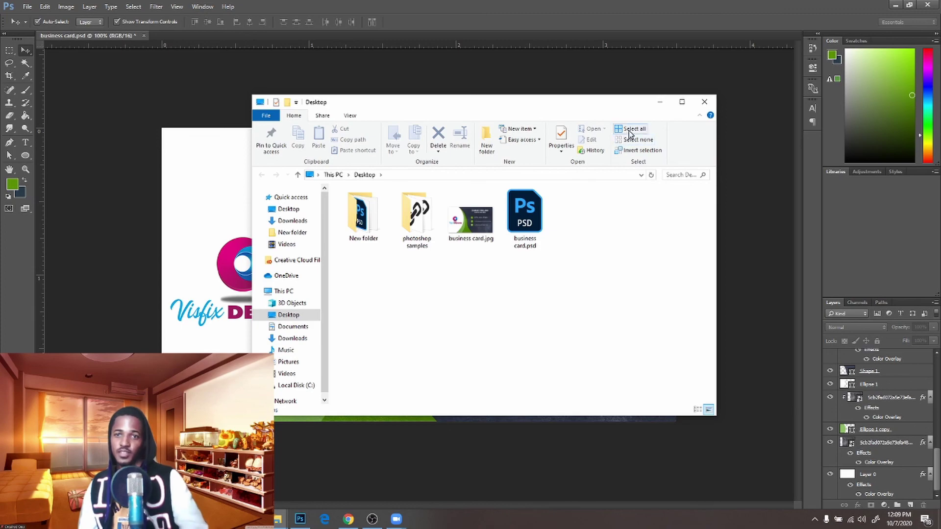
{"action": "left_click", "coordinate": [659, 102]}
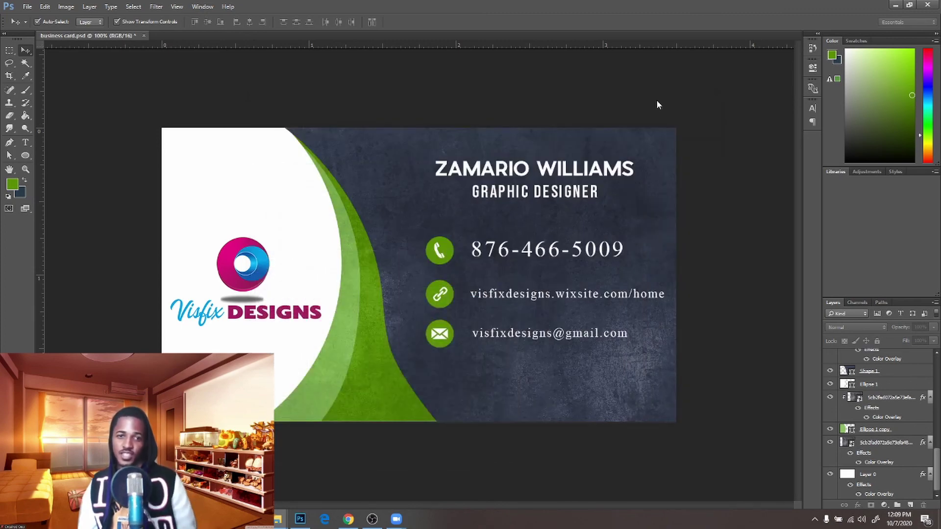